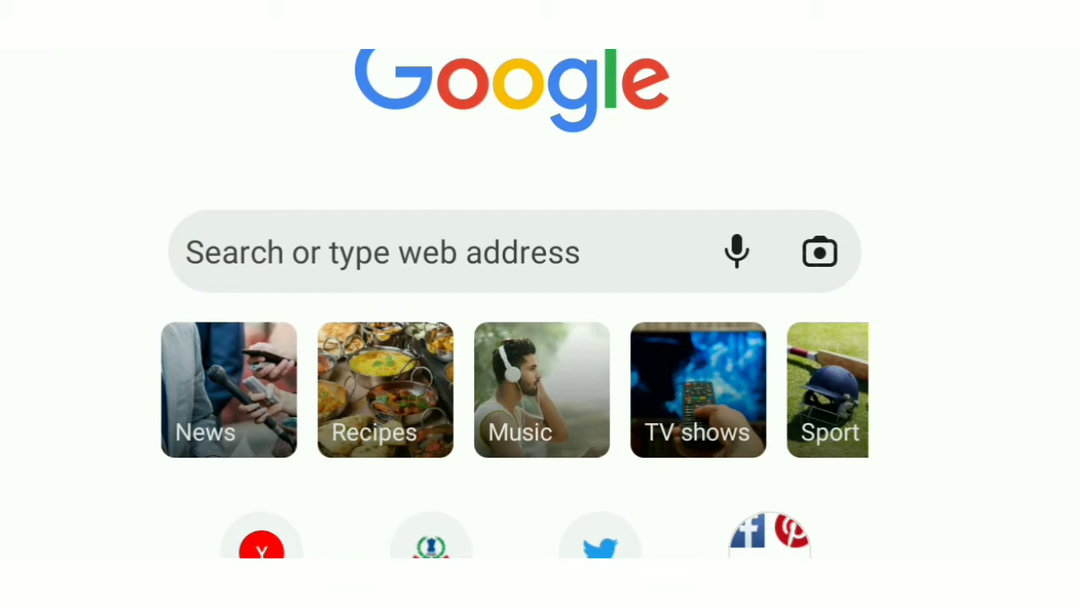
# - Open the Income Tax Department site incometaxindiaefiling.gov.in and go to the login for existing accounts
pyautogui.click(447, 252)
pyautogui.write('in')
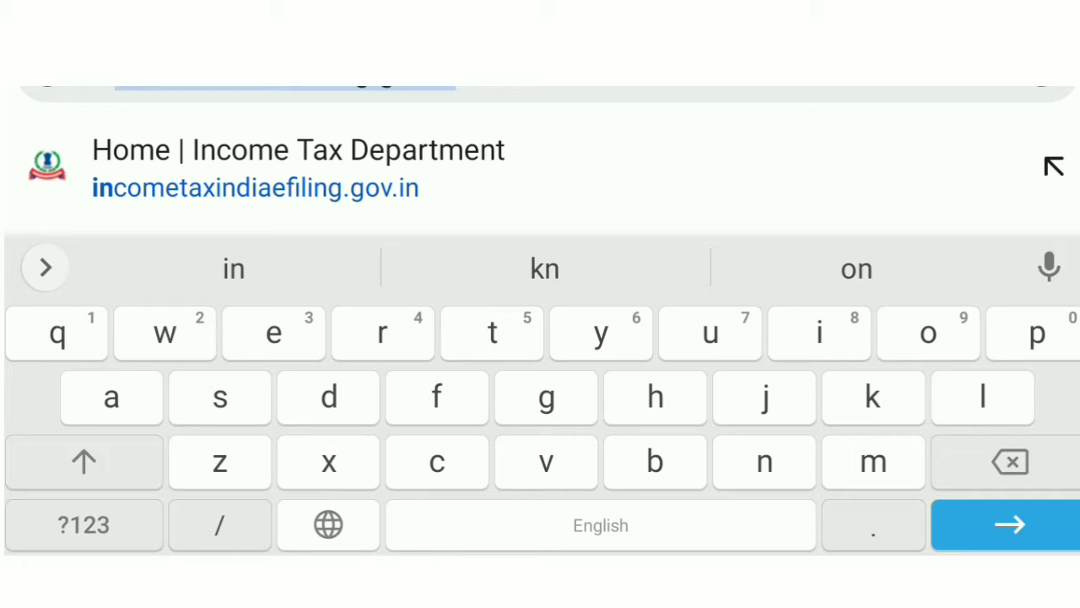
pyautogui.press('Return')
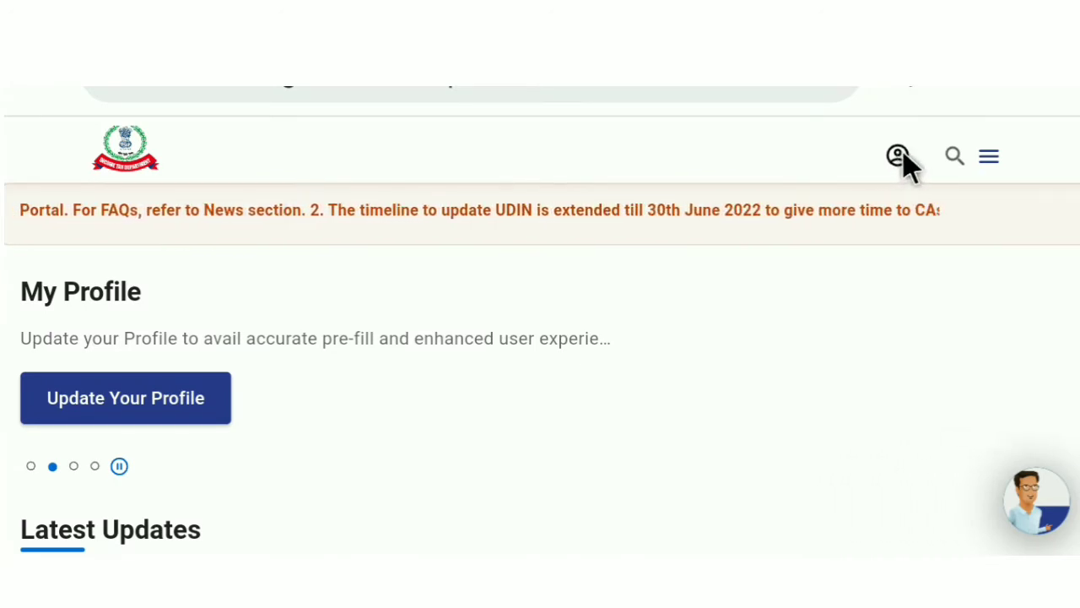
pyautogui.click(900, 156)
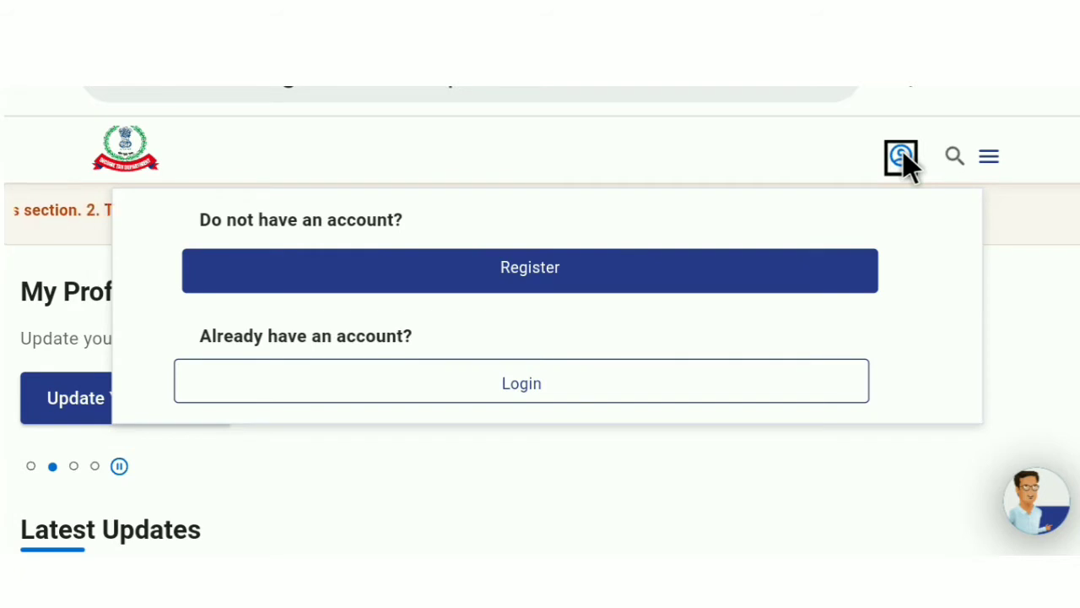
pyautogui.click(540, 384)
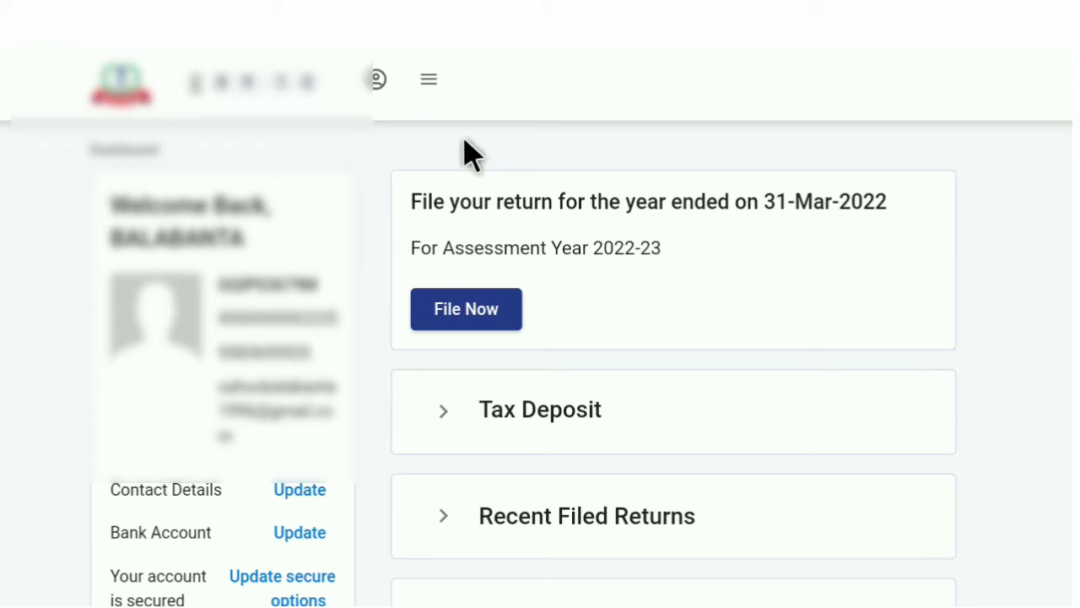
# - Look over the e-File options for Income Tax Returns and return to the main list
pyautogui.click(429, 84)
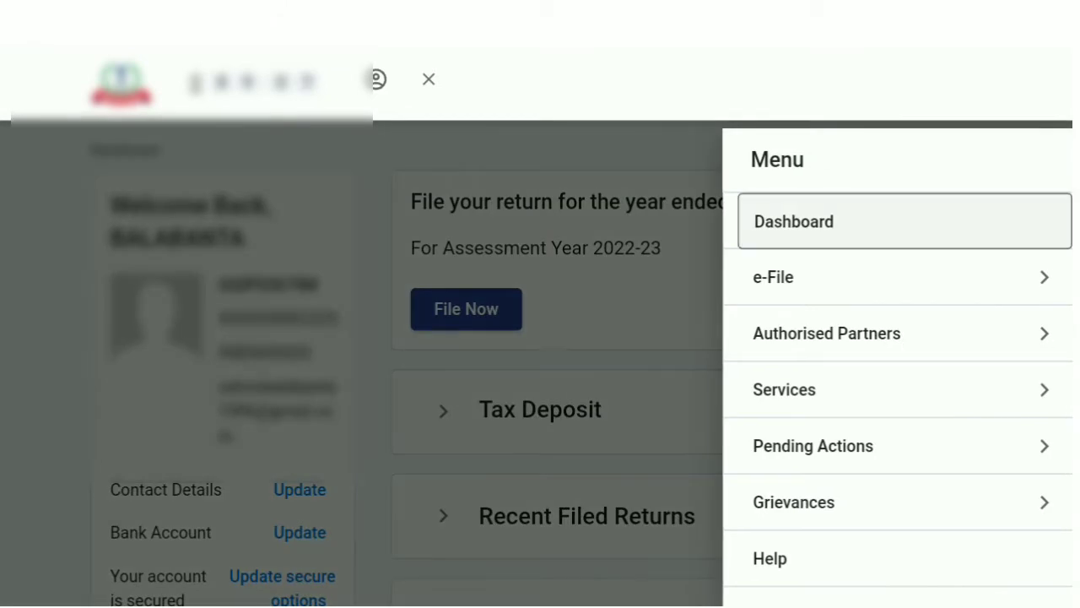
pyautogui.click(798, 287)
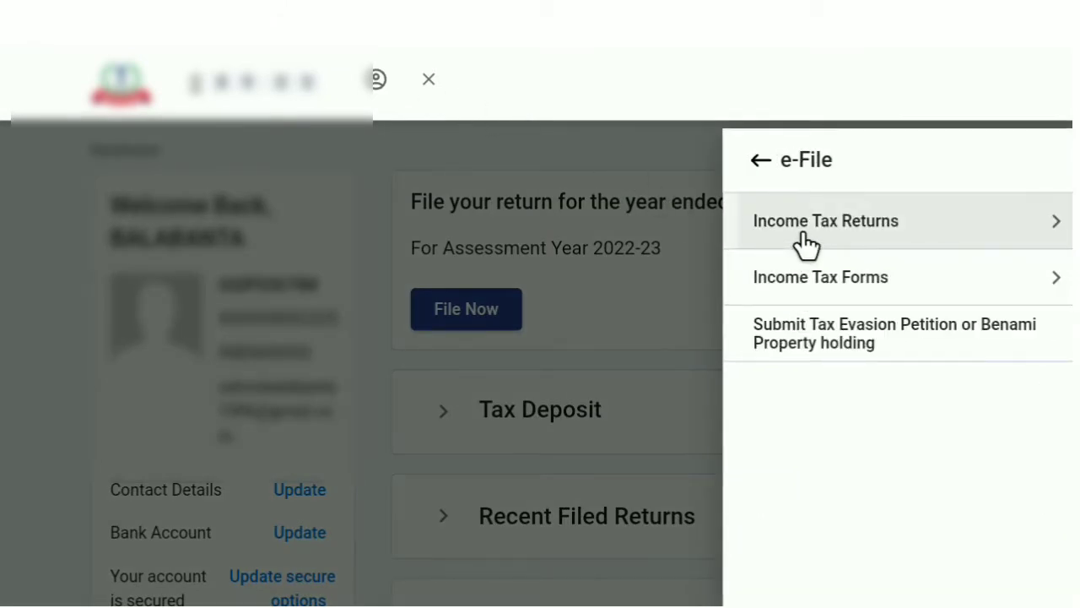
pyautogui.click(806, 224)
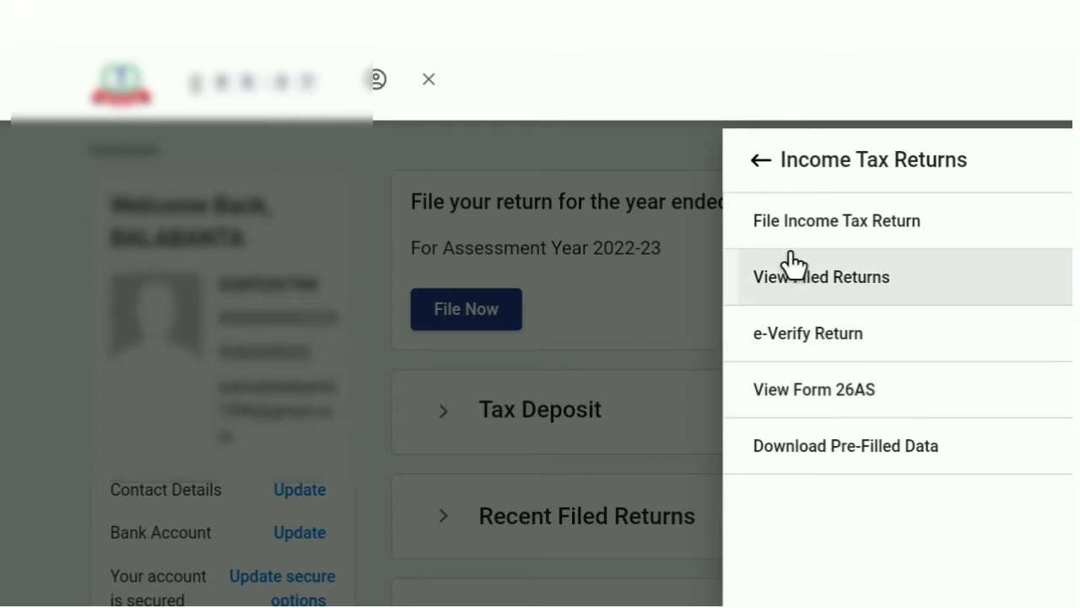
pyautogui.click(760, 162)
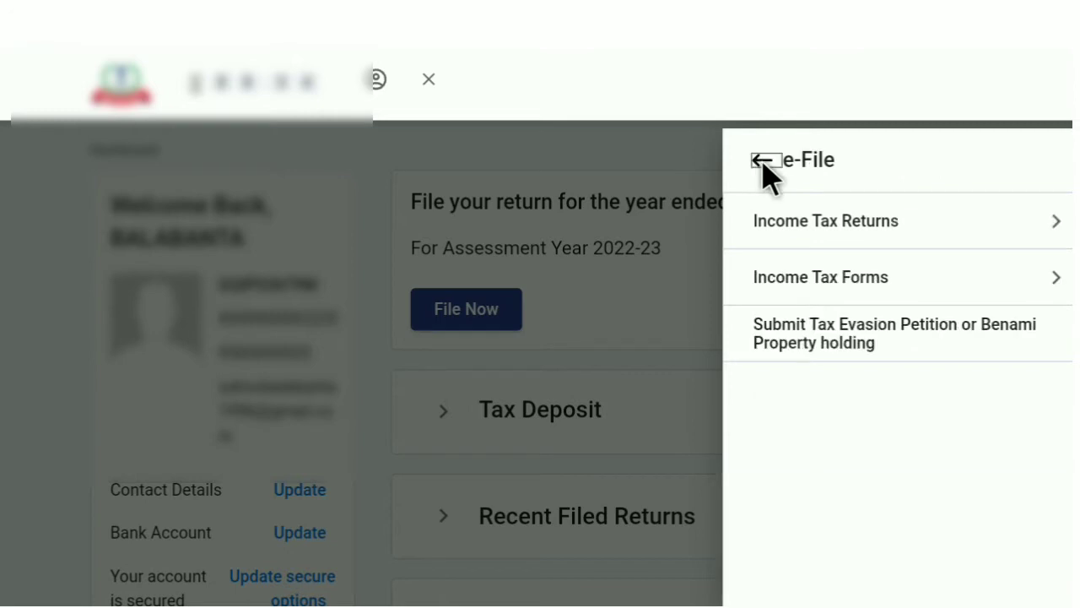
pyautogui.doubleClick(763, 162)
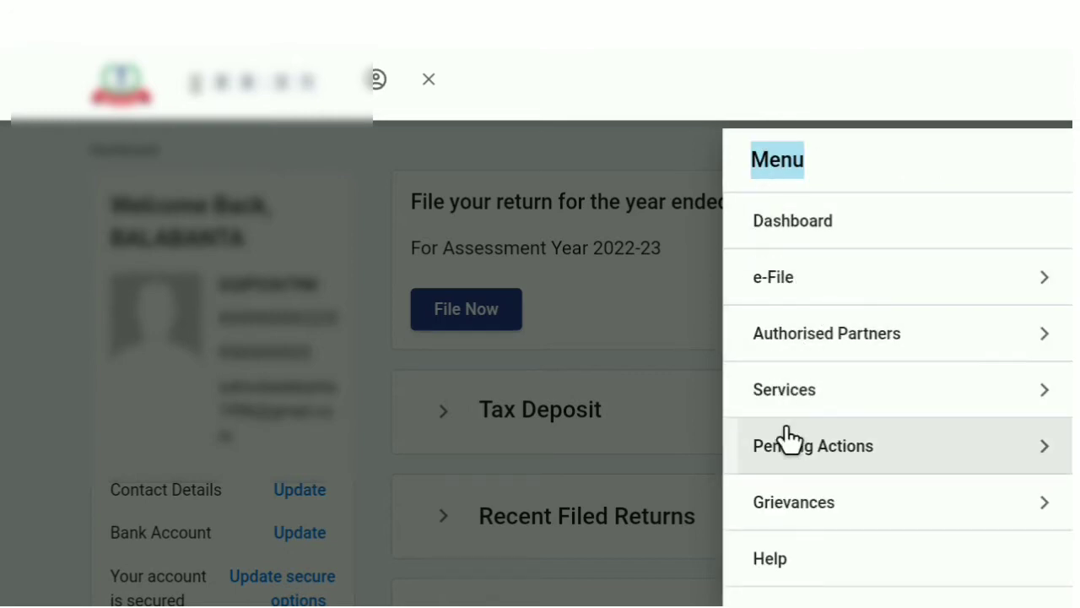
# - Look through the available Services, including Refund Reissue and Annual Information Statement, and return to the Dashboard
pyautogui.click(798, 404)
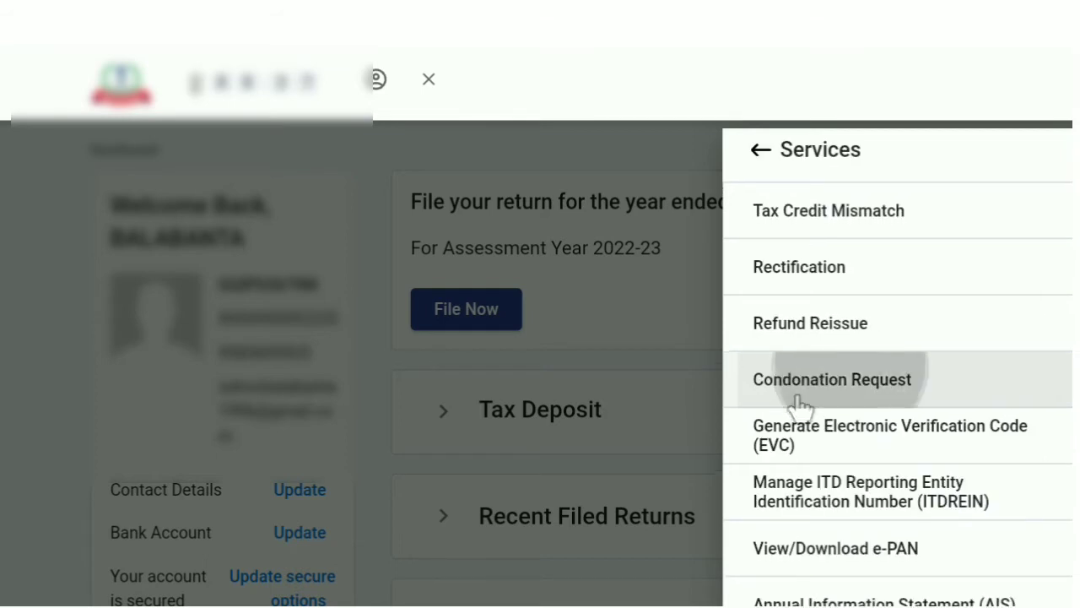
pyautogui.scroll(-1, 798, 401)
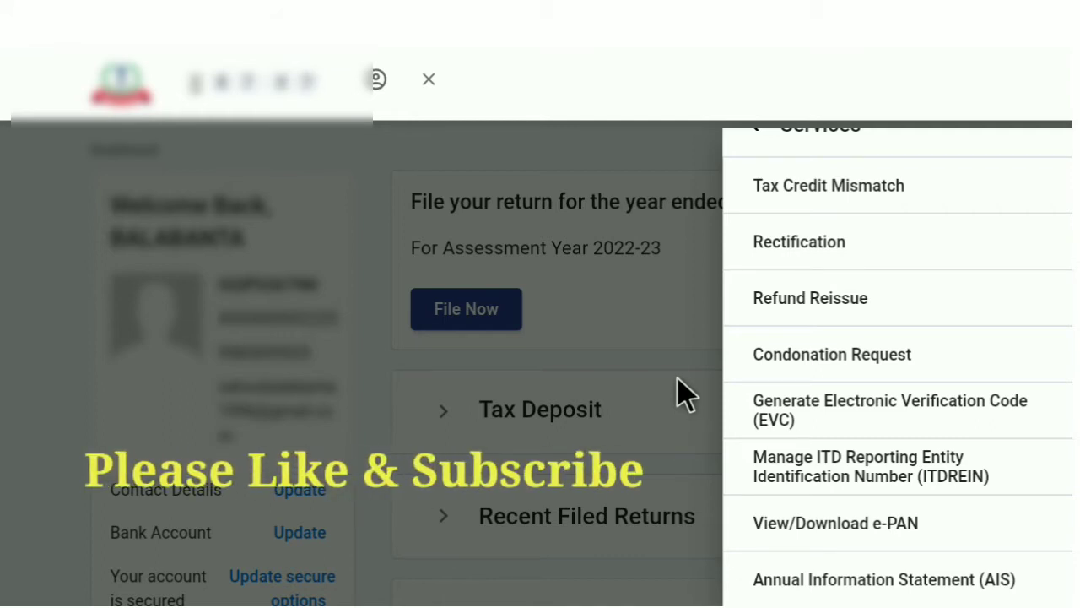
pyautogui.scroll(1, 682, 391)
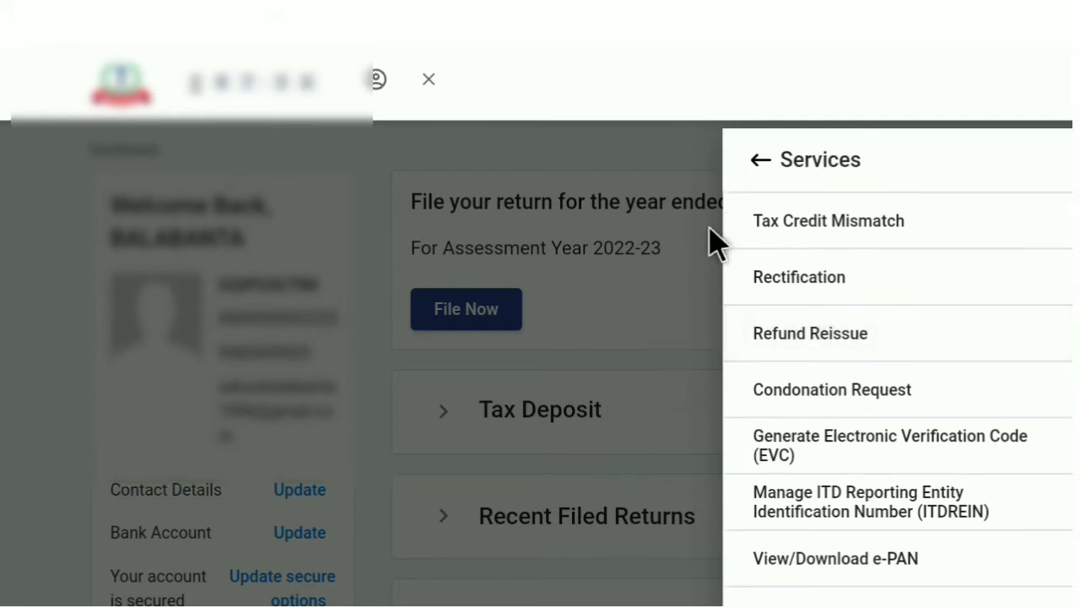
pyautogui.doubleClick(761, 160)
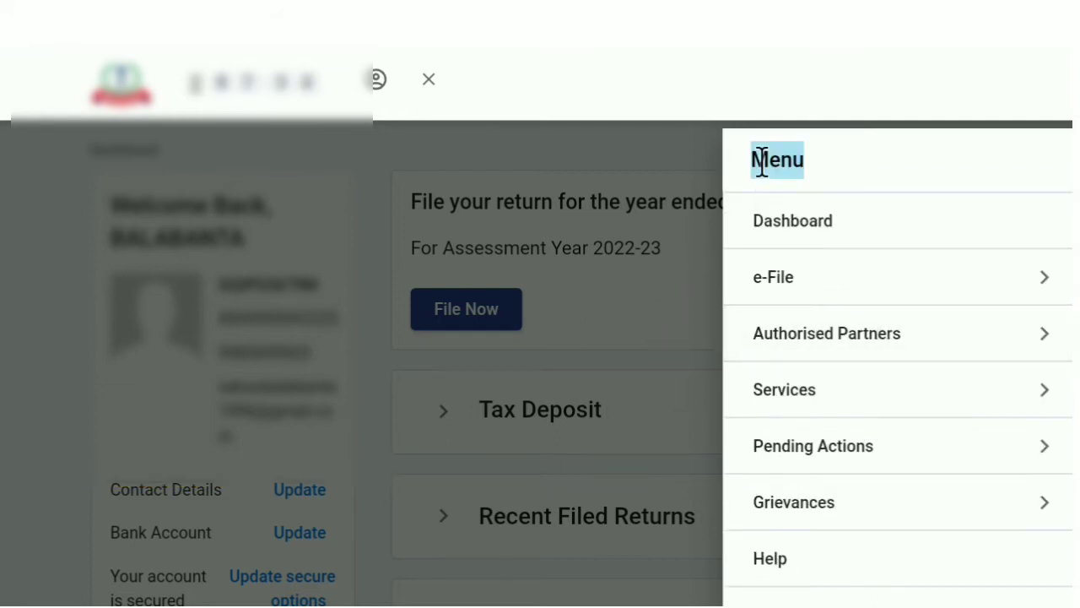
pyautogui.click(777, 232)
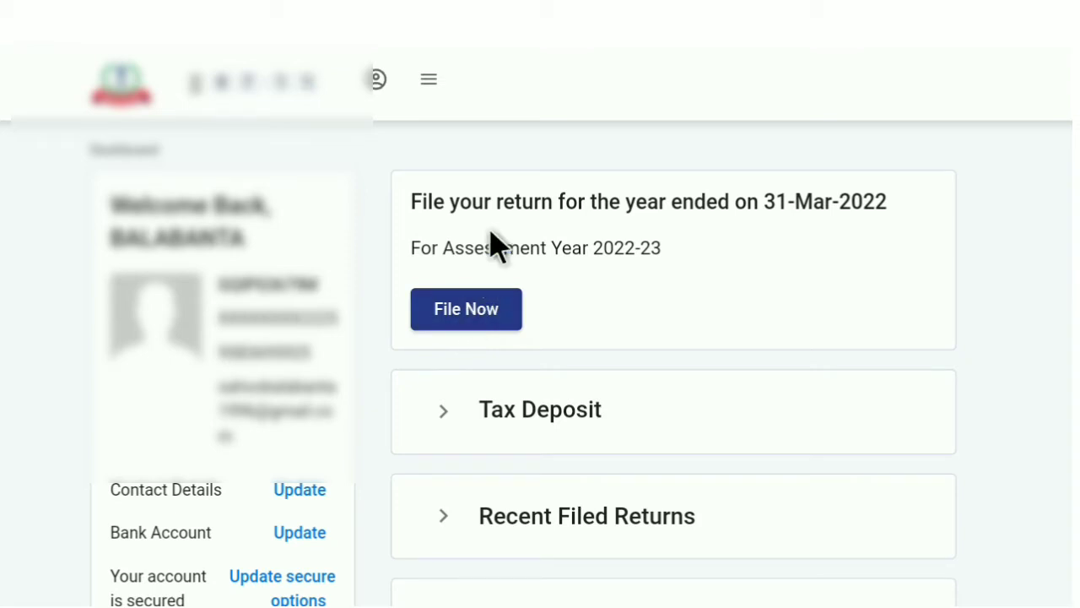
# - Open the File Income Tax Return form for e-filing
pyautogui.click(430, 85)
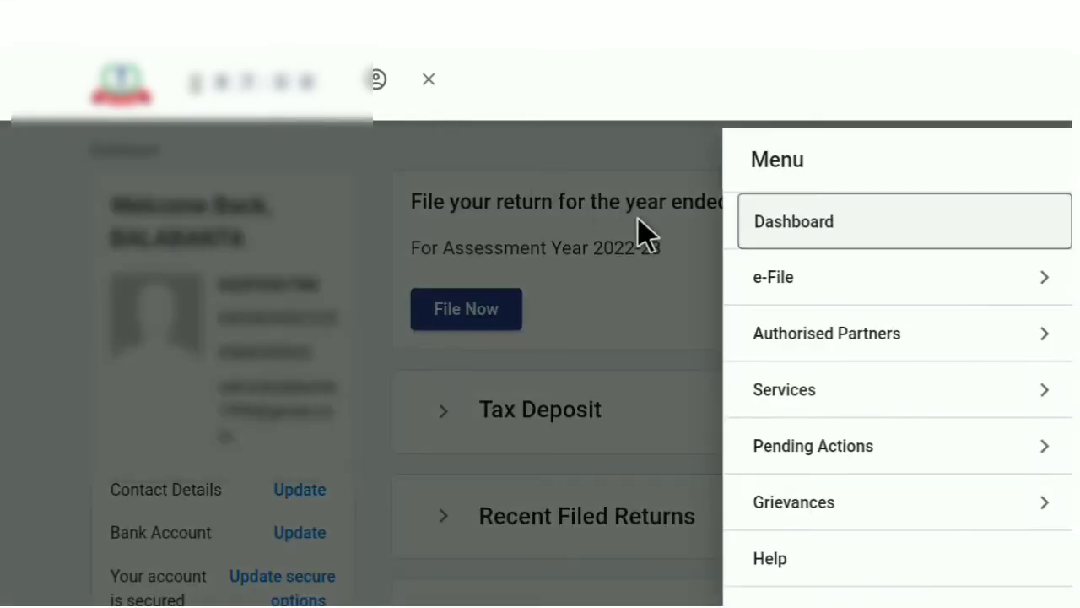
pyautogui.click(776, 287)
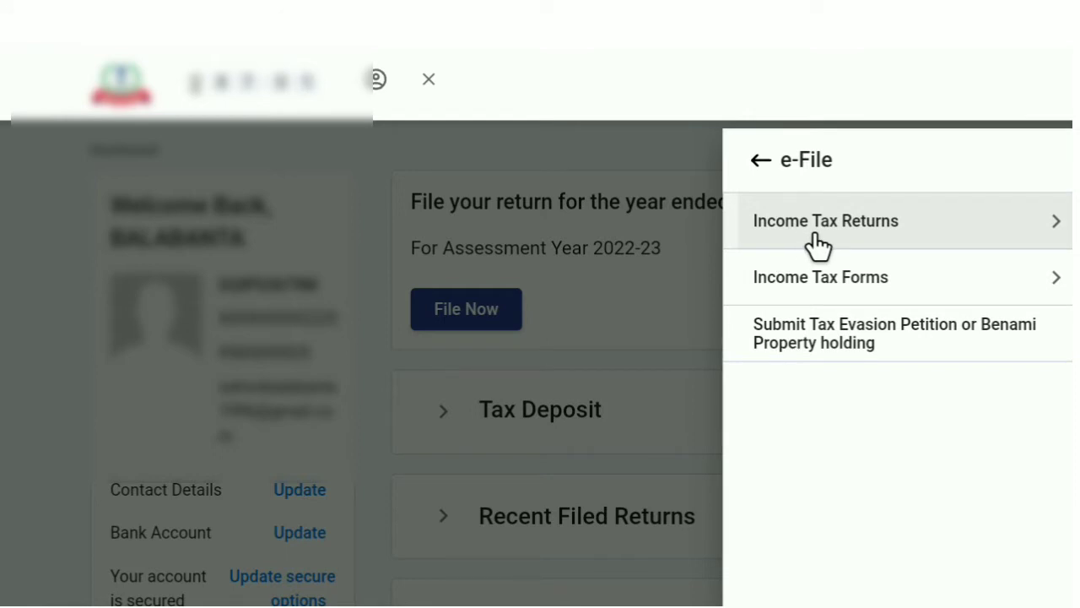
pyautogui.click(818, 247)
pyautogui.click(818, 245)
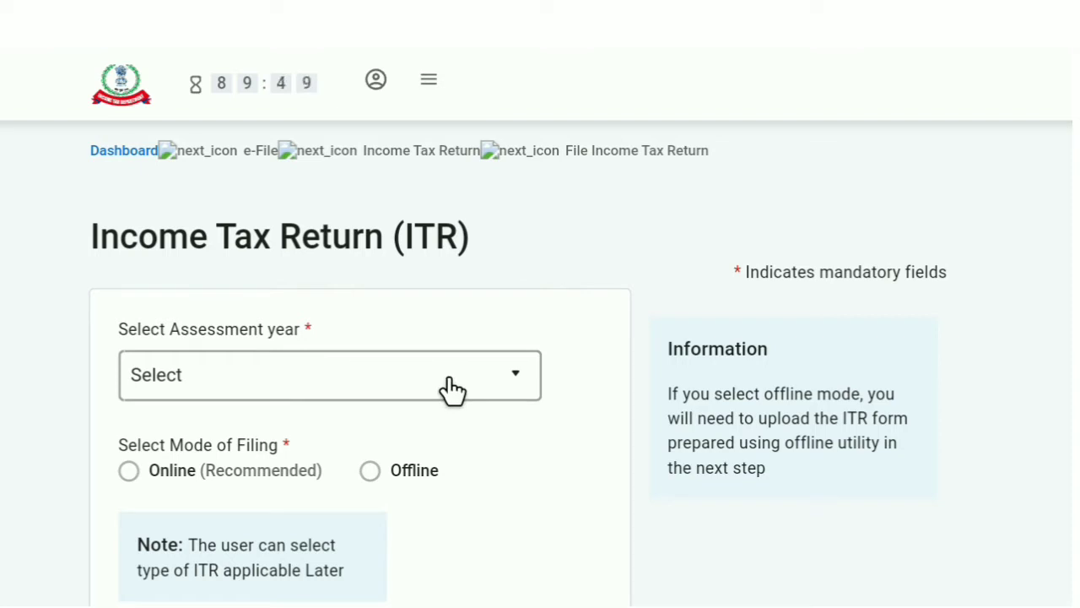
# - Choose assessment year 2022-23 (Current A.Y.) with the Online mode of filing, and continue
pyautogui.scroll(-1, 451, 390)
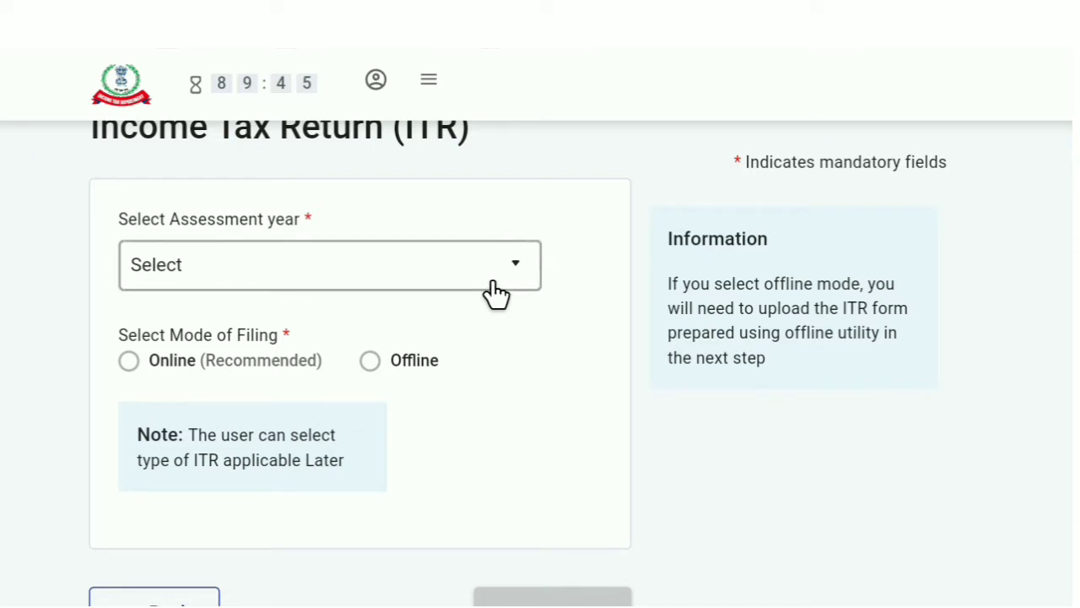
pyautogui.click(492, 282)
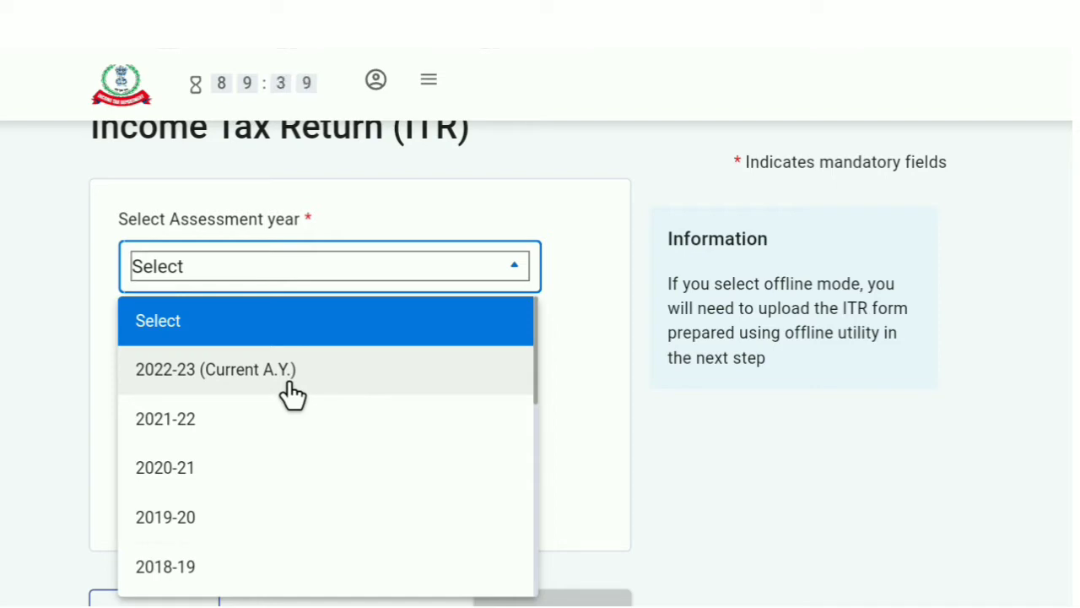
pyautogui.click(334, 382)
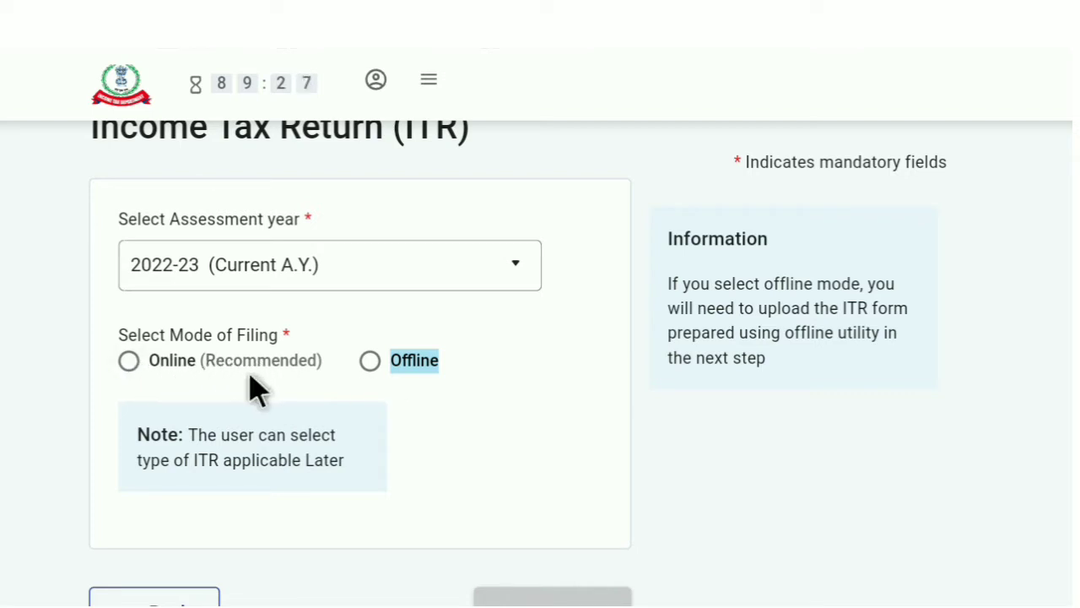
pyautogui.click(130, 363)
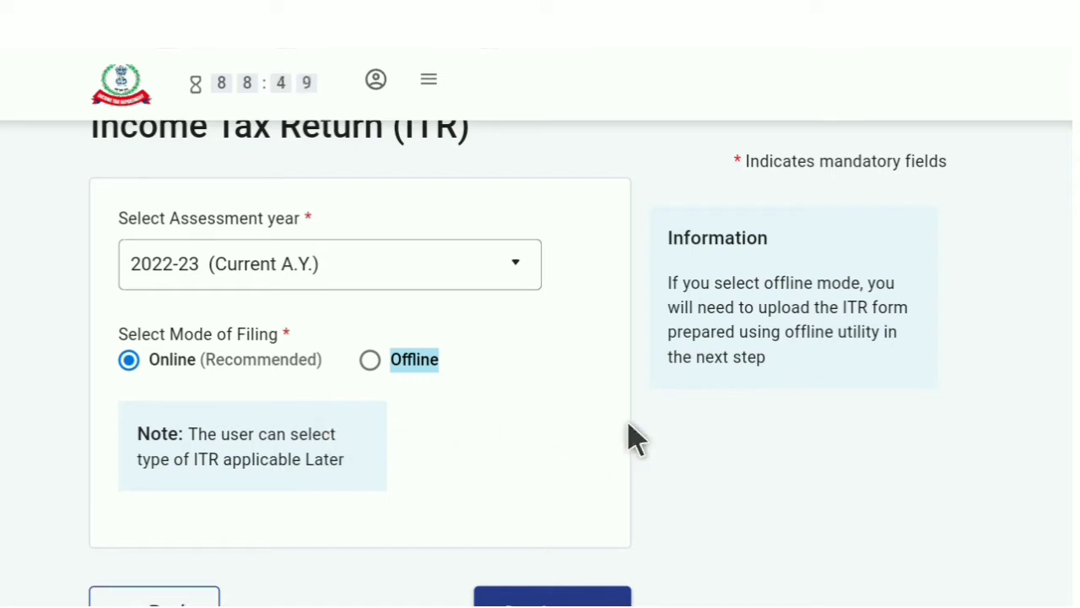
pyautogui.scroll(-2, 635, 437)
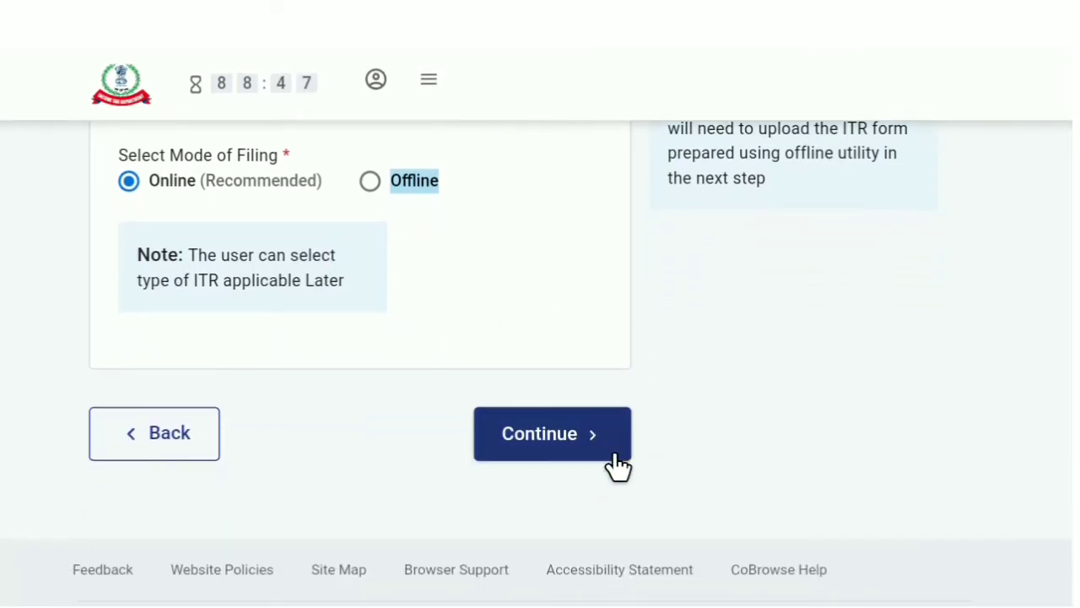
pyautogui.click(553, 434)
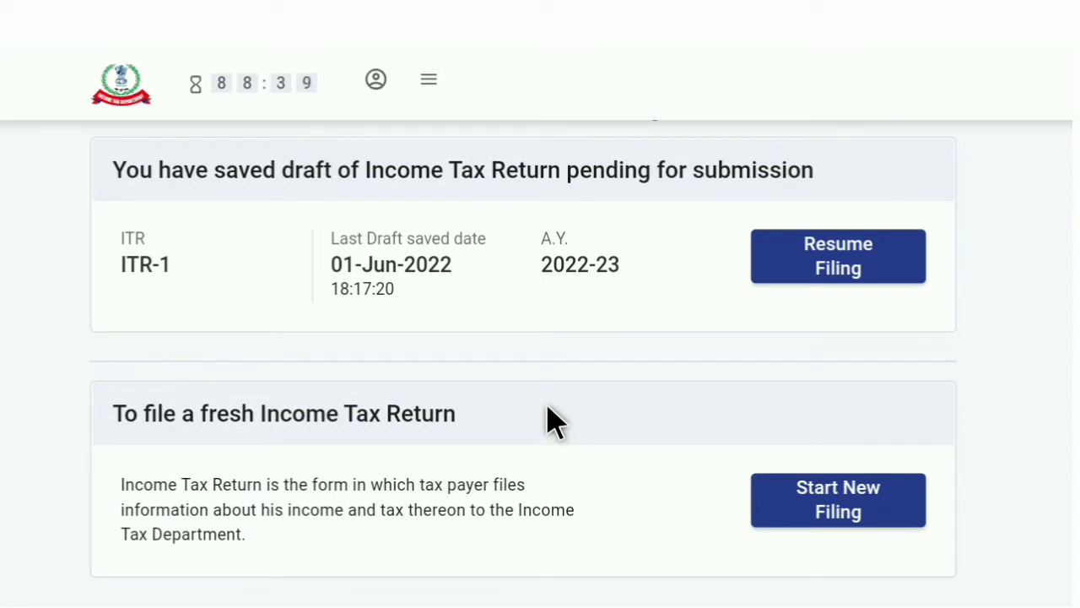
# - Resume filing the saved ITR-1 draft for A.Y. 2022-23 and acknowledge the pre-filled return notice
pyautogui.scroll(5, 547, 419)
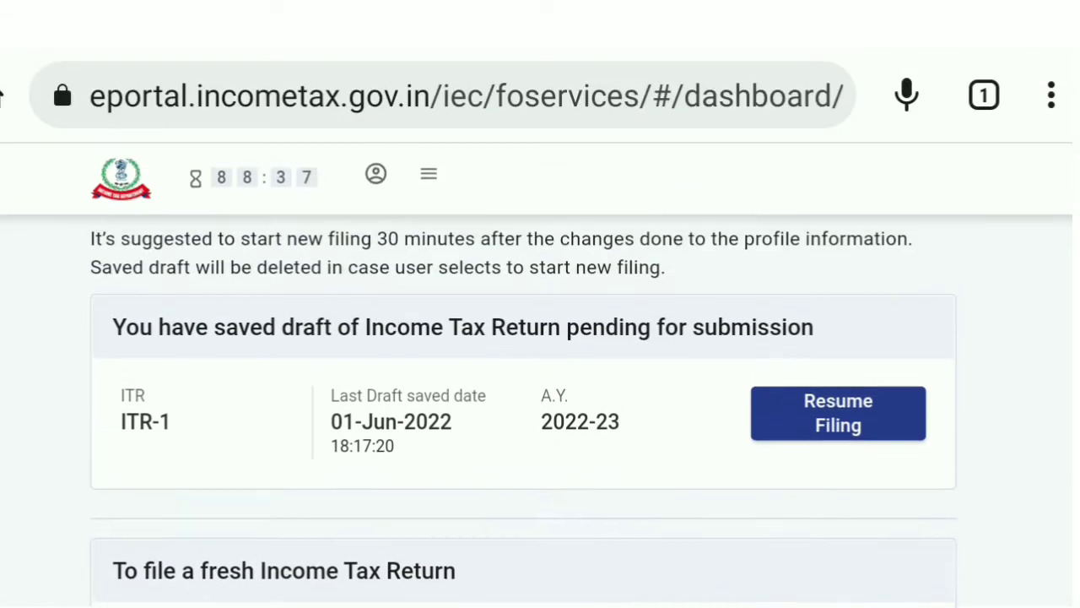
pyautogui.scroll(3, 524, 389)
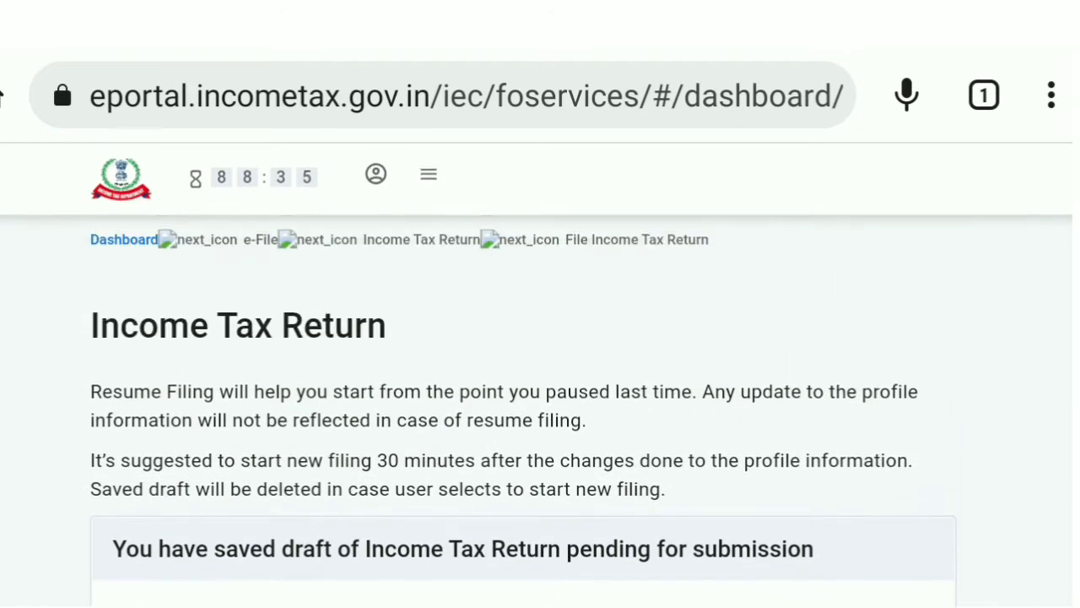
pyautogui.scroll(-3, 540, 337)
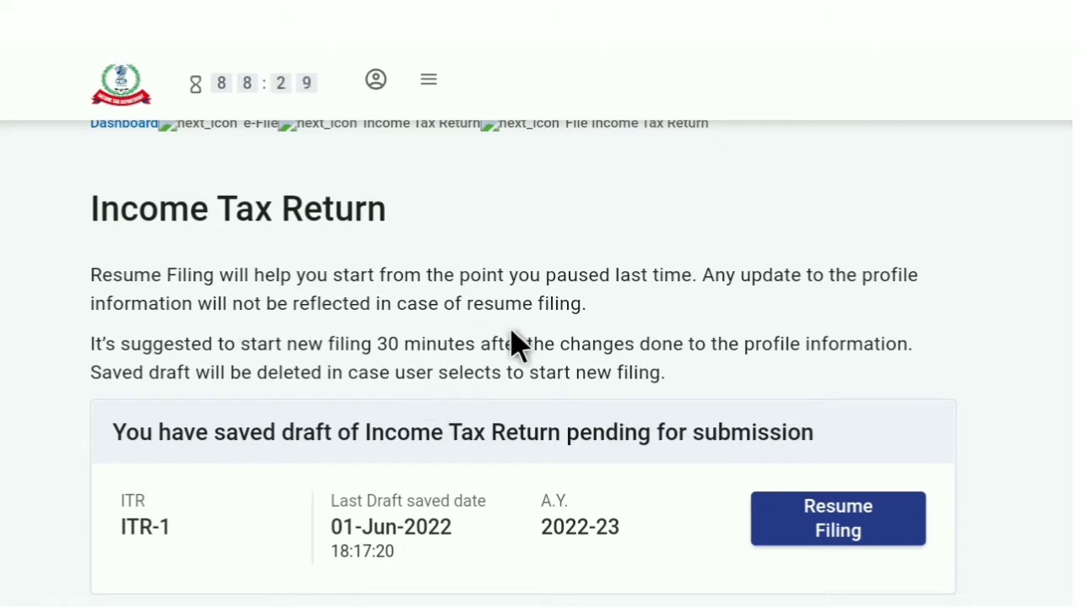
pyautogui.scroll(-5, 561, 414)
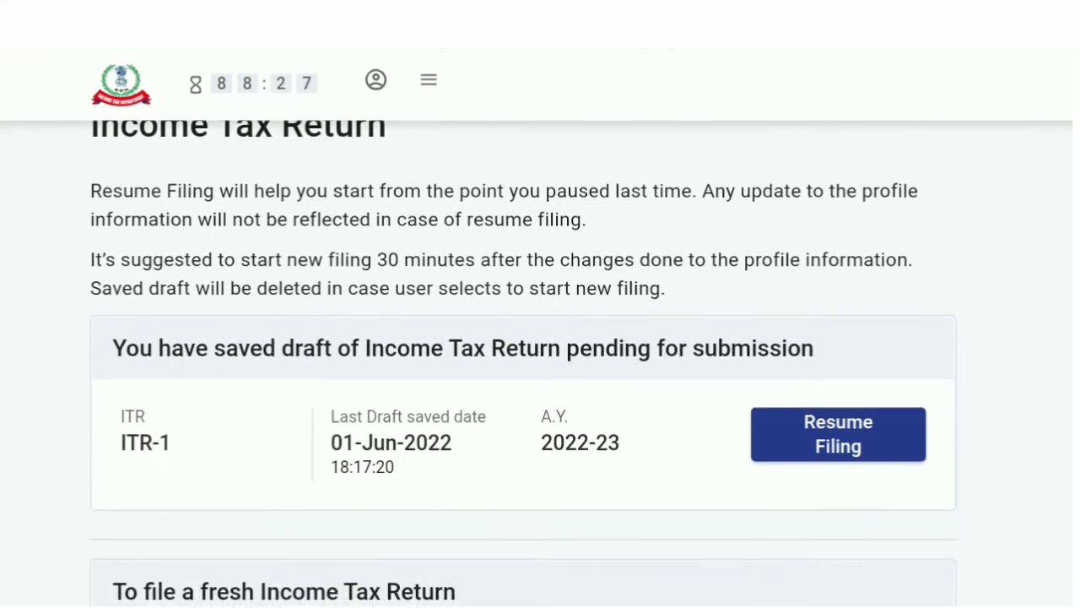
pyautogui.scroll(-2, 437, 422)
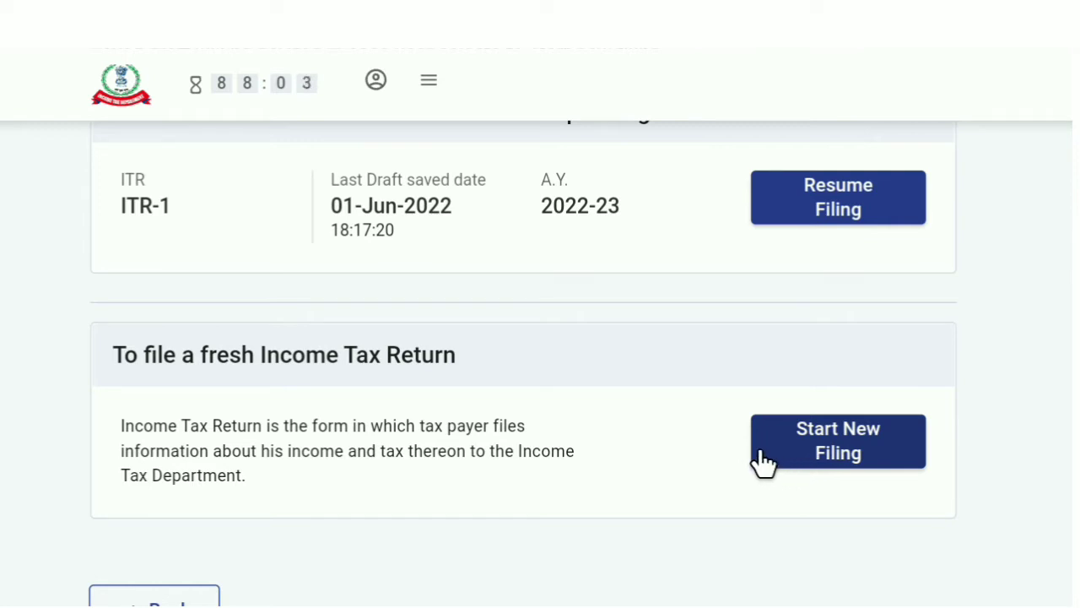
pyautogui.click(796, 215)
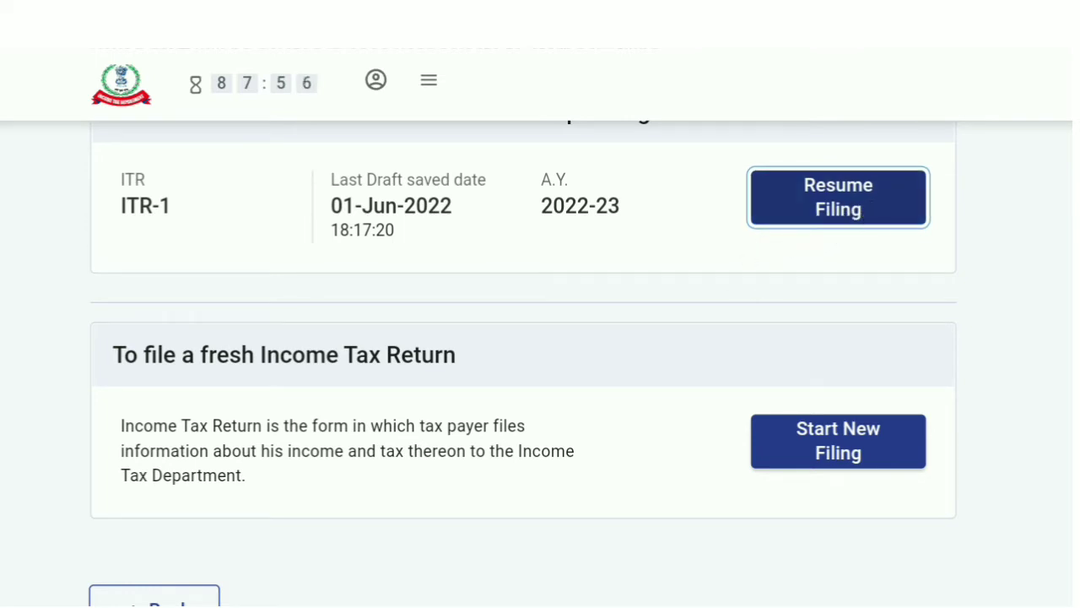
pyautogui.click(844, 209)
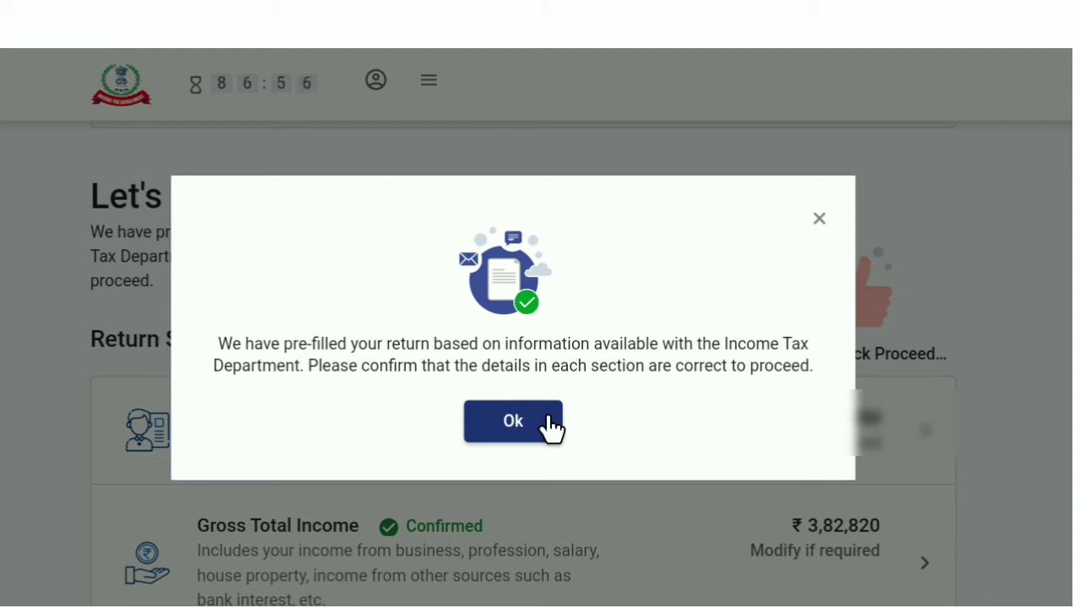
pyautogui.click(525, 422)
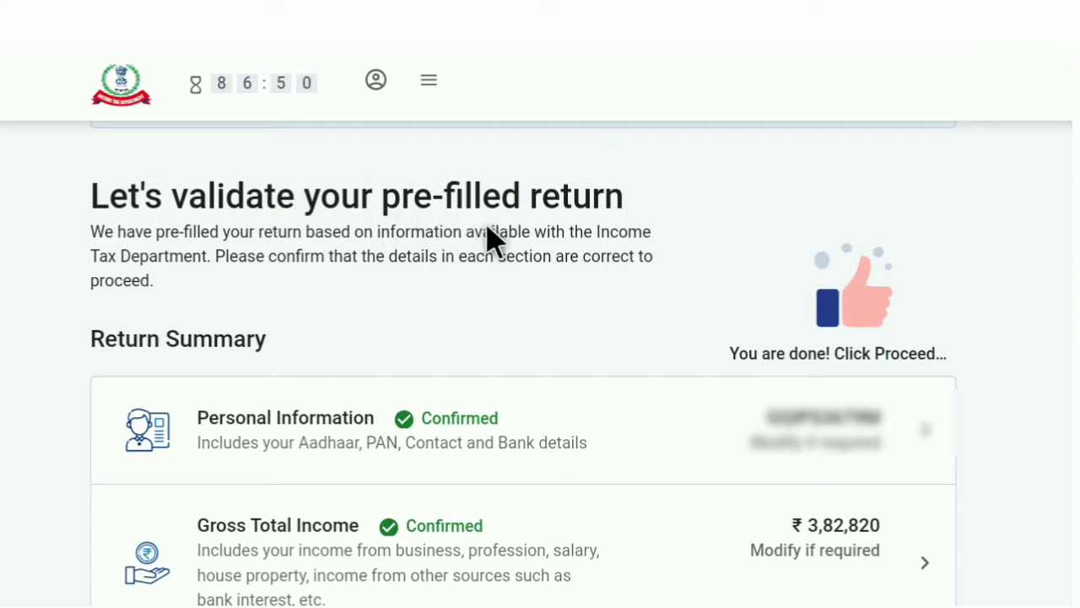
# - Review the Return Summary sections from Personal Information through Total Tax Liability
pyautogui.scroll(1, 574, 279)
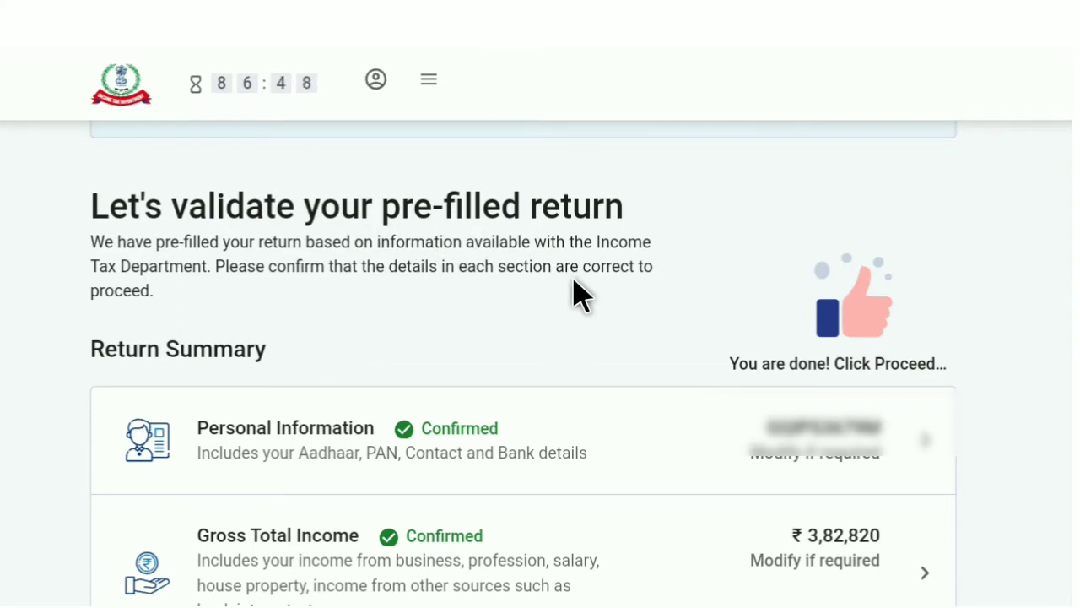
pyautogui.scroll(-3, 574, 291)
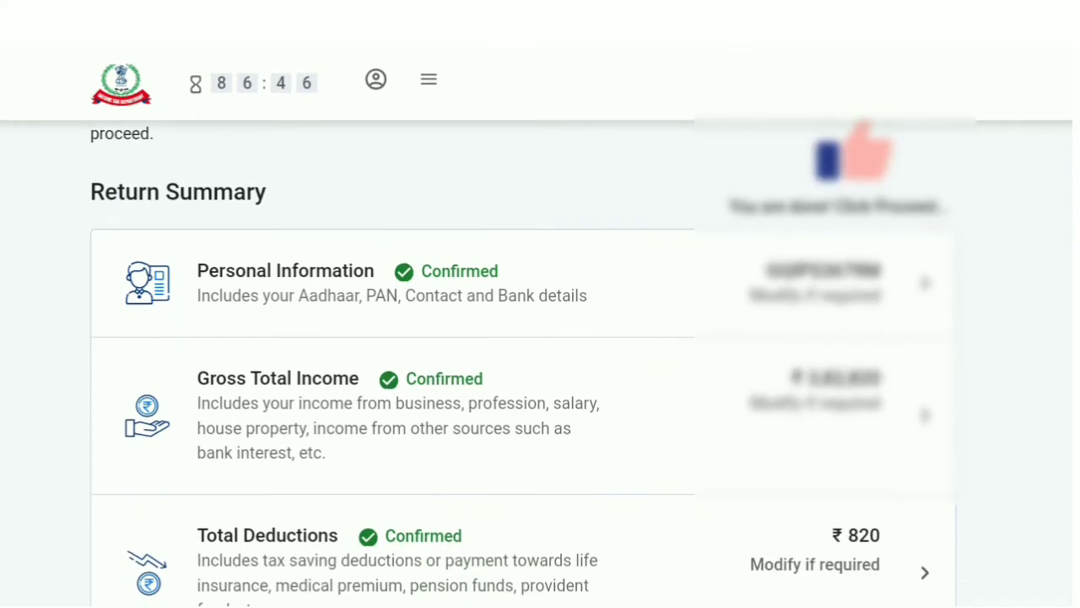
pyautogui.scroll(-2, 574, 291)
pyautogui.scroll(1, 574, 291)
pyautogui.scroll(-3, 574, 291)
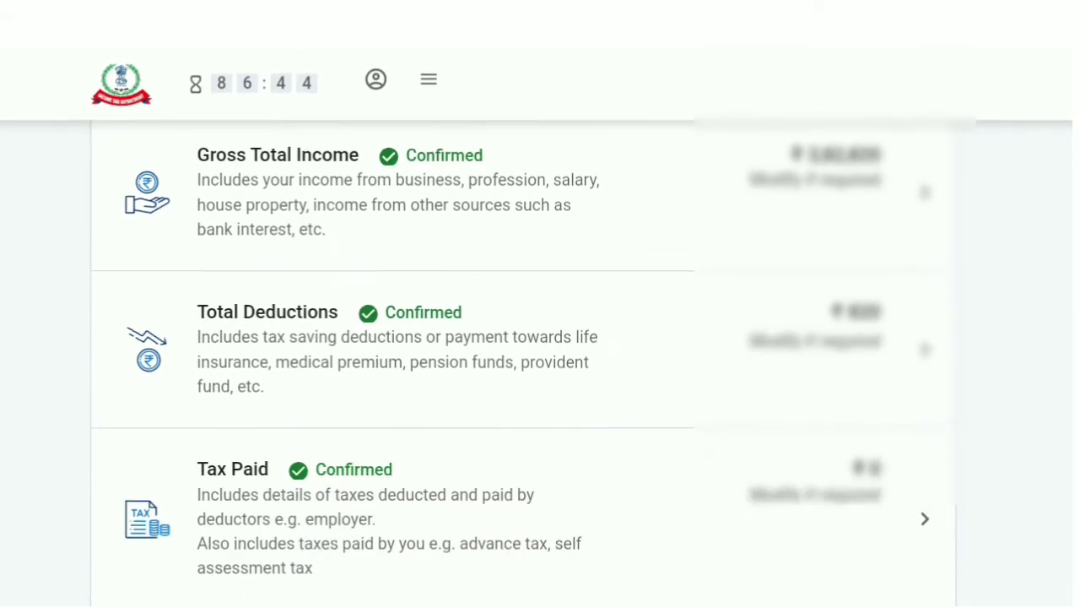
pyautogui.scroll(-2, 573, 296)
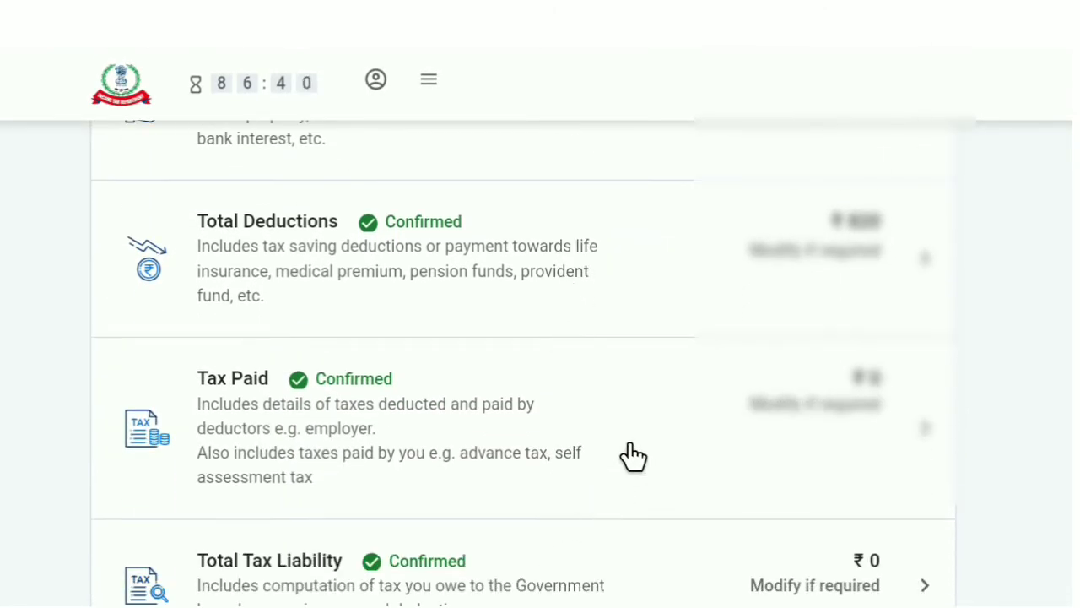
# - Open the Personal Information section of the Return Summary and review the profile and contact details
pyautogui.scroll(-4, 632, 456)
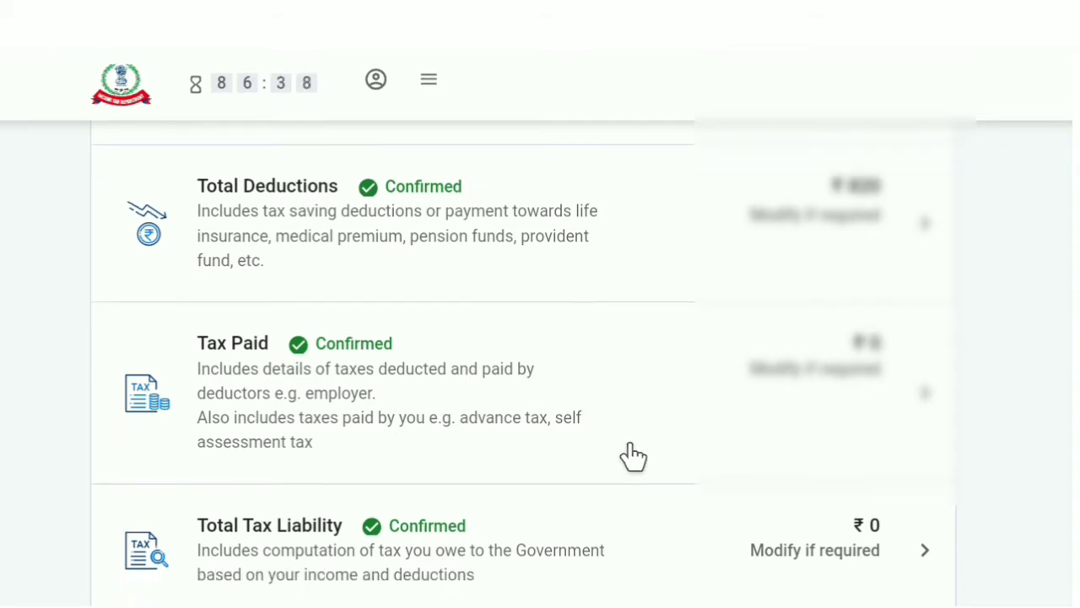
pyautogui.scroll(1, 633, 455)
pyautogui.scroll(3, 540, 338)
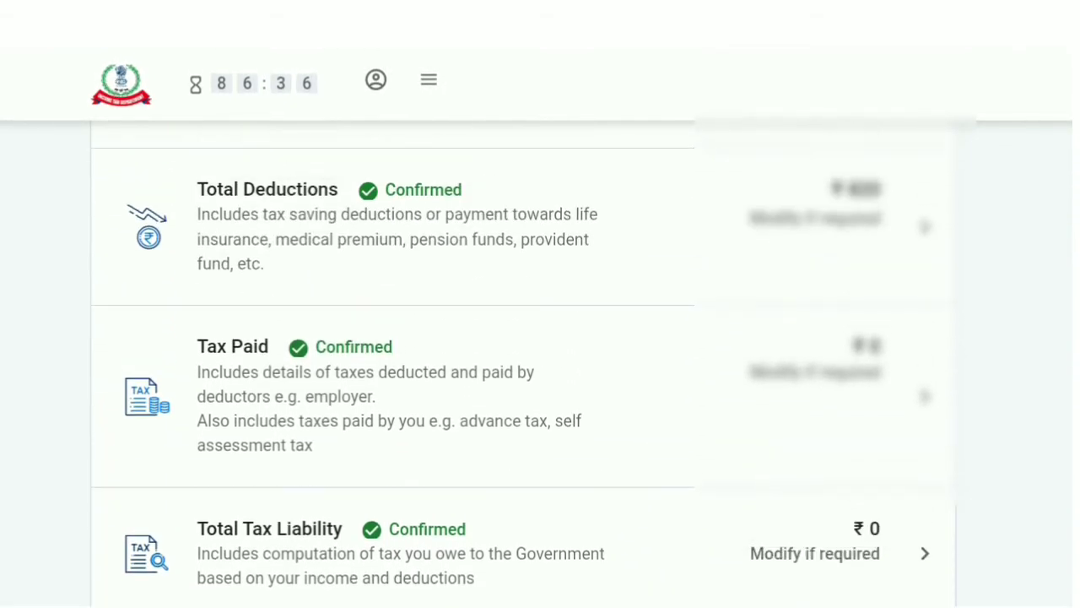
pyautogui.scroll(5, 523, 372)
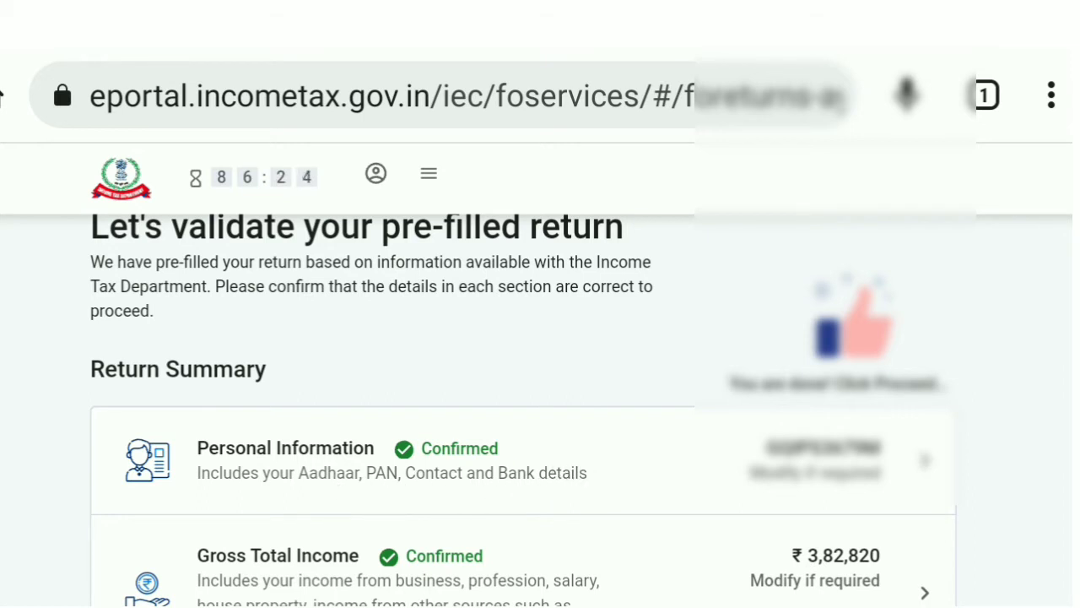
pyautogui.click(588, 484)
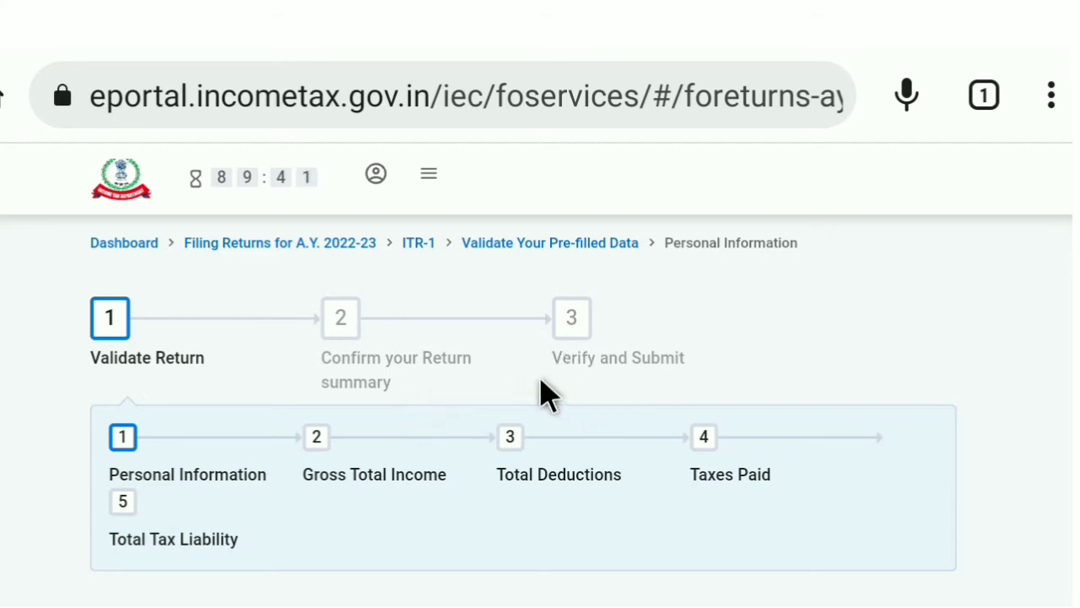
pyautogui.scroll(-3, 548, 392)
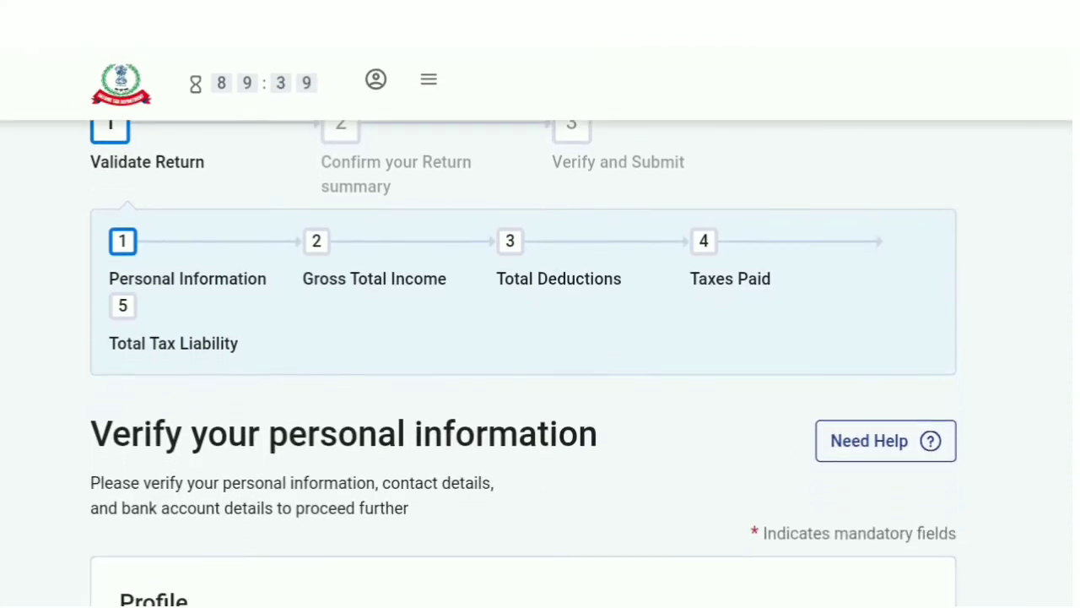
pyautogui.scroll(-3, 404, 361)
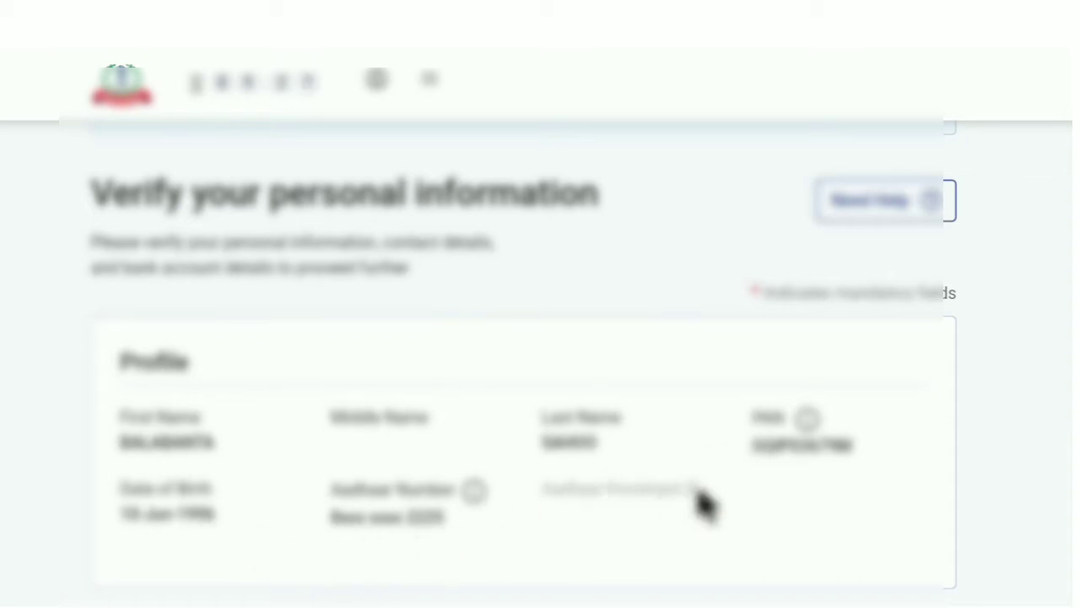
pyautogui.scroll(-3, 700, 501)
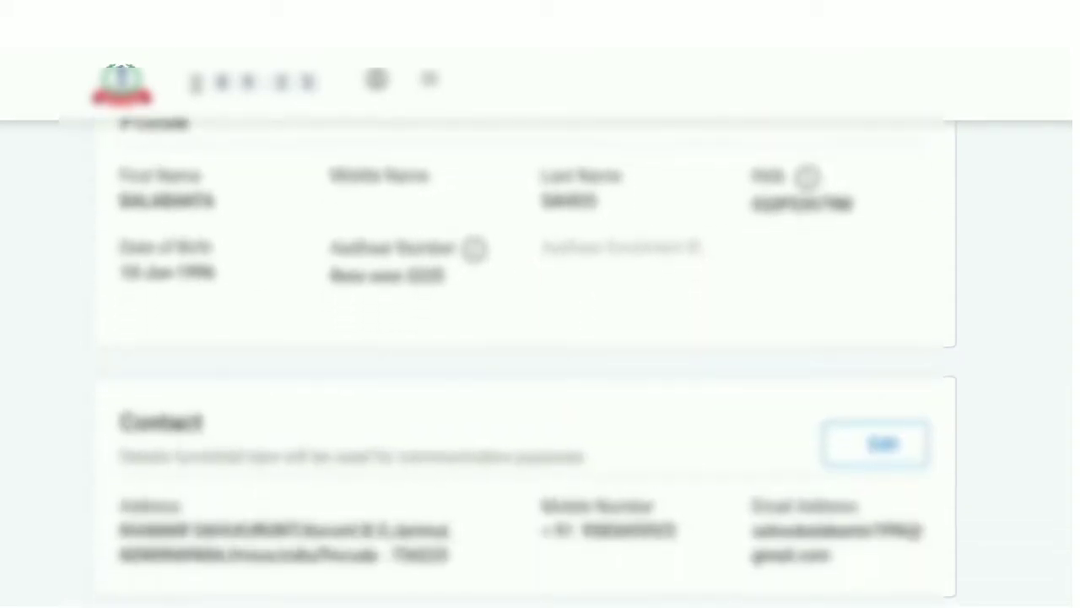
pyautogui.scroll(-3, 699, 501)
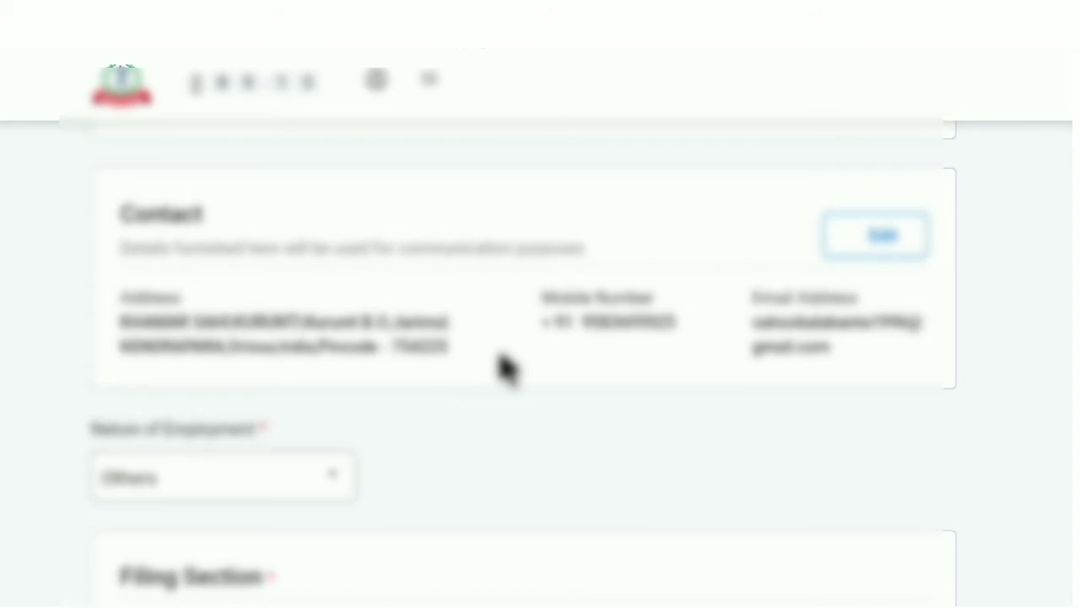
# - Look through the Nature of Employment options and choose Others
pyautogui.scroll(-3, 504, 367)
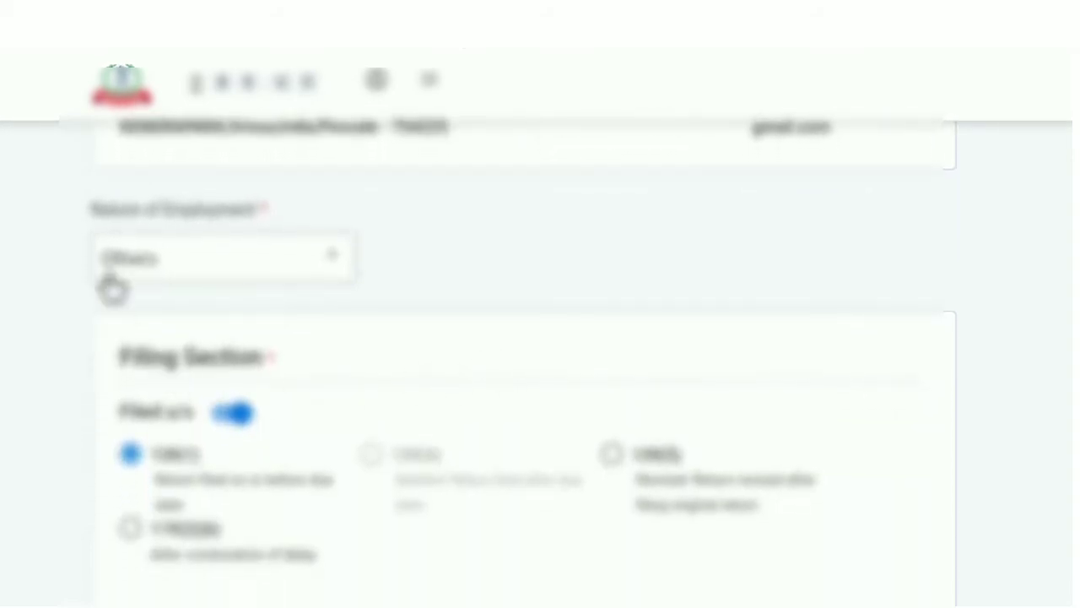
pyautogui.click(322, 269)
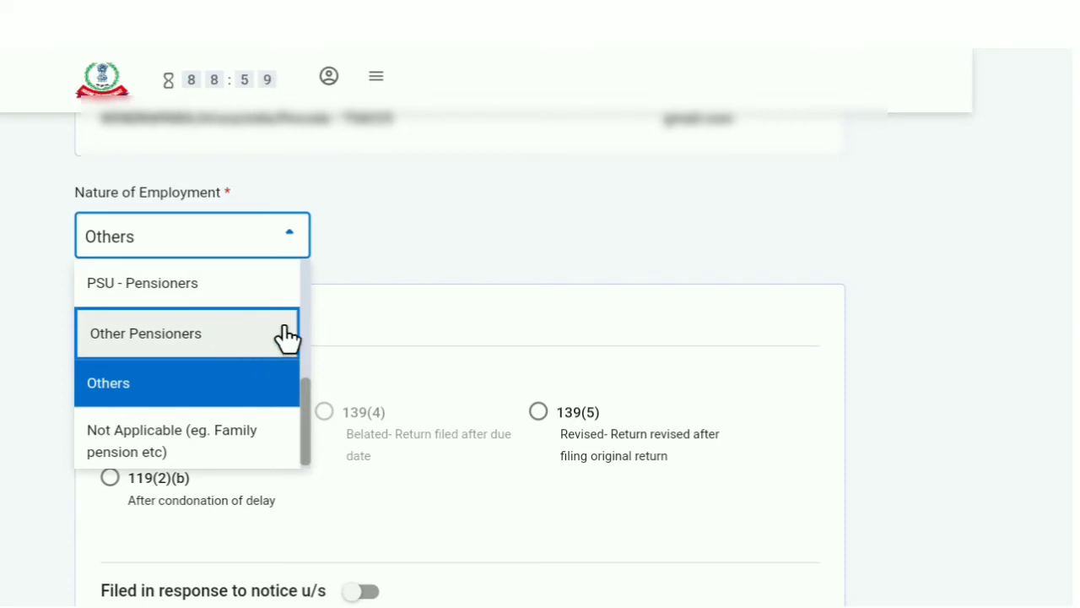
pyautogui.scroll(5, 305, 291)
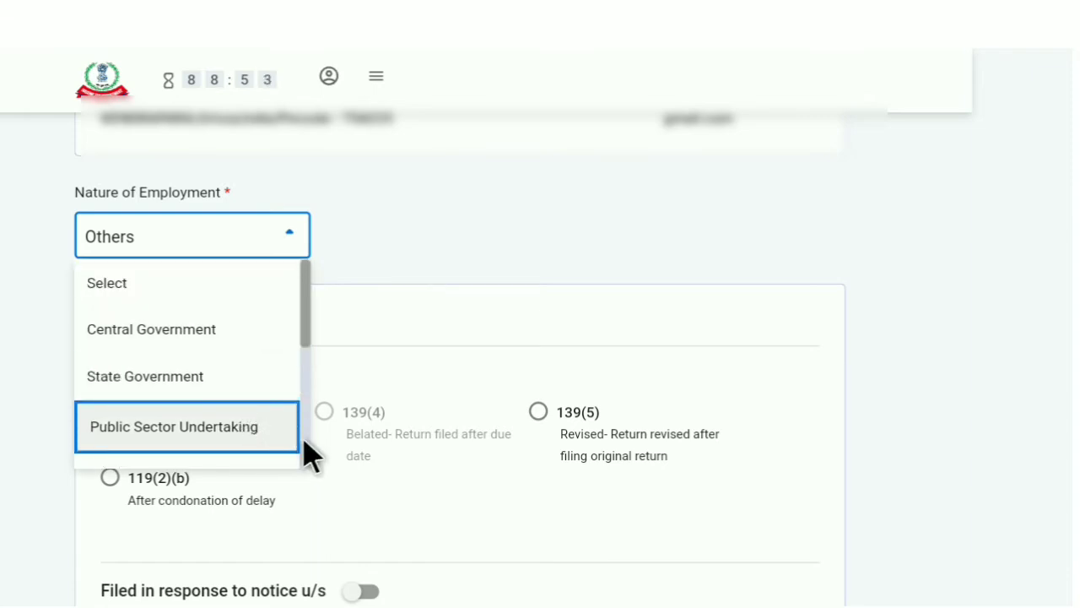
pyautogui.scroll(-5, 306, 447)
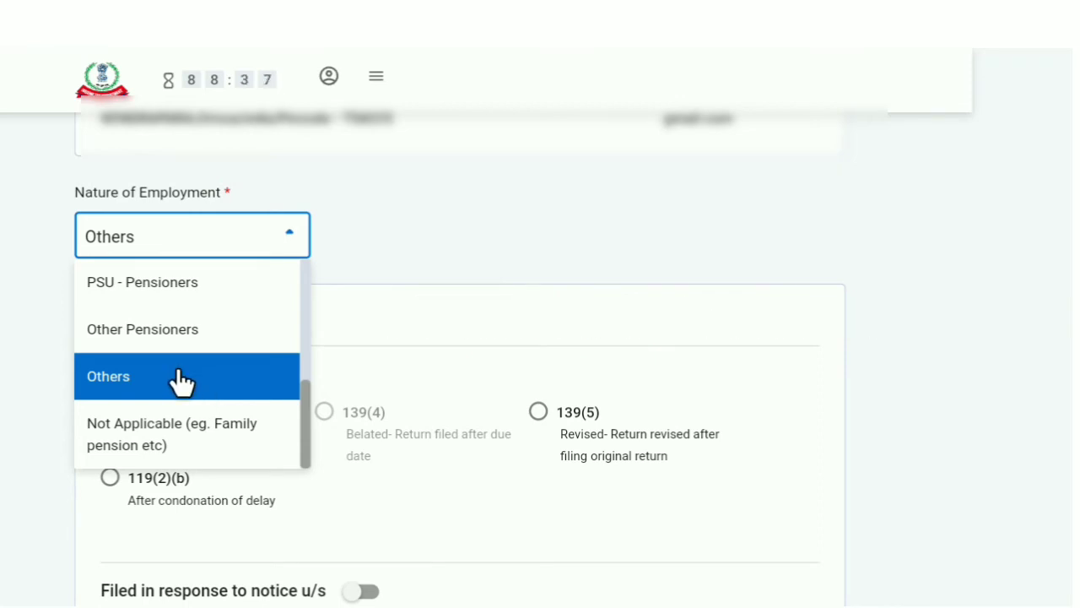
pyautogui.click(179, 372)
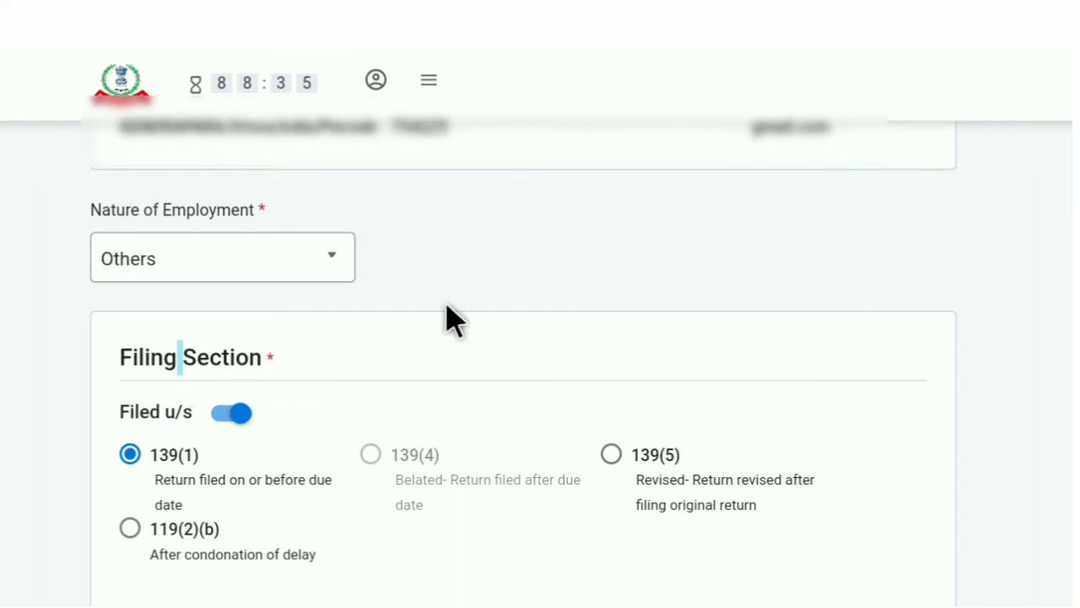
# - Review the Filing Section, from the filed u/s choices to the 115BAC new tax regime and Seventh proviso answers
pyautogui.scroll(-2, 432, 314)
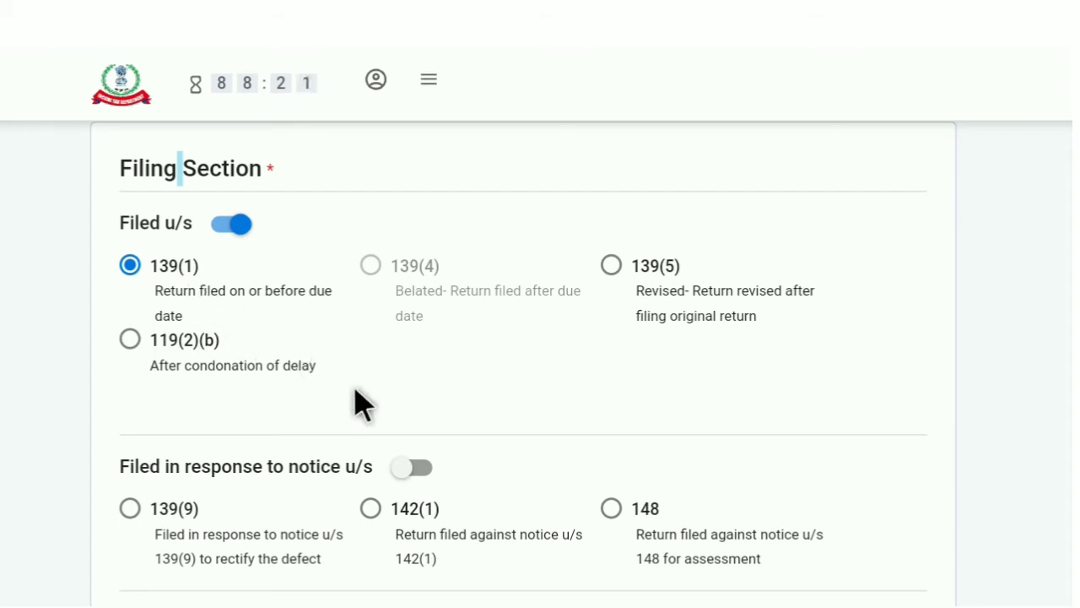
pyautogui.scroll(-3, 355, 397)
pyautogui.scroll(-4, 349, 398)
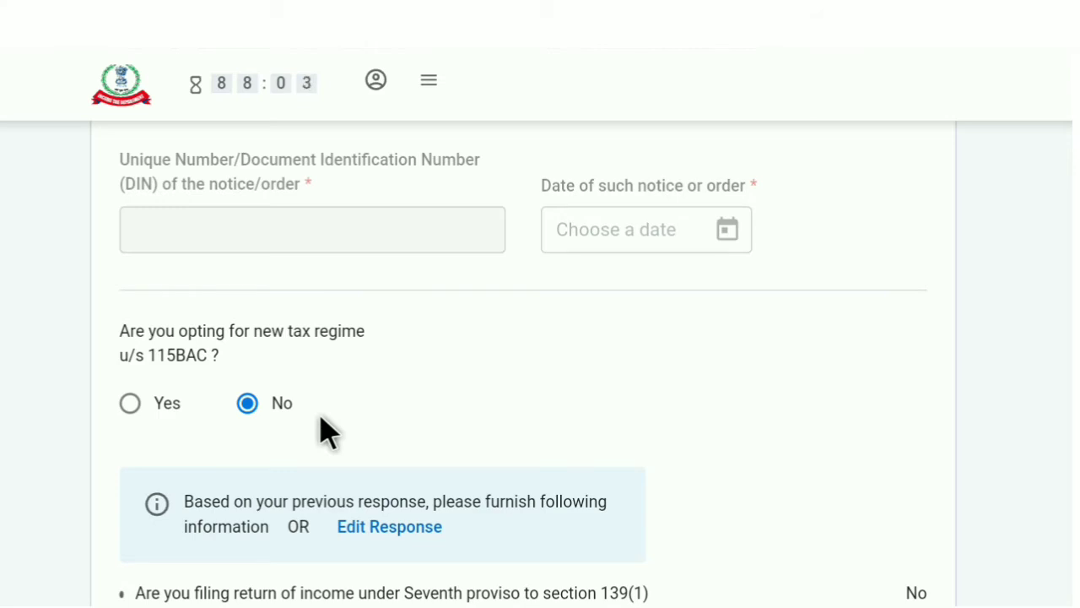
pyautogui.scroll(-1, 320, 417)
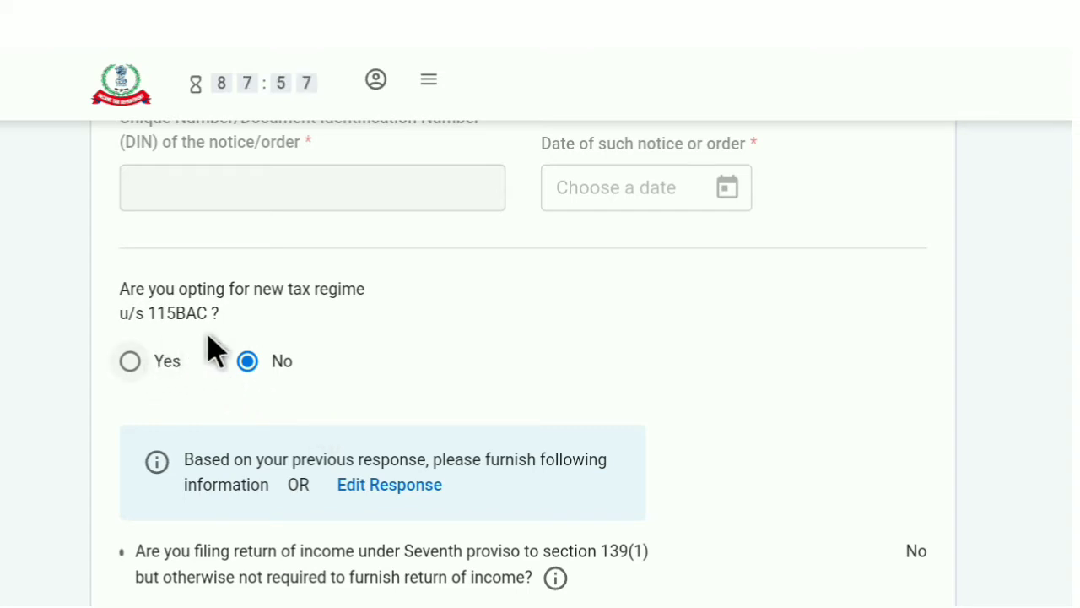
pyautogui.scroll(-3, 532, 394)
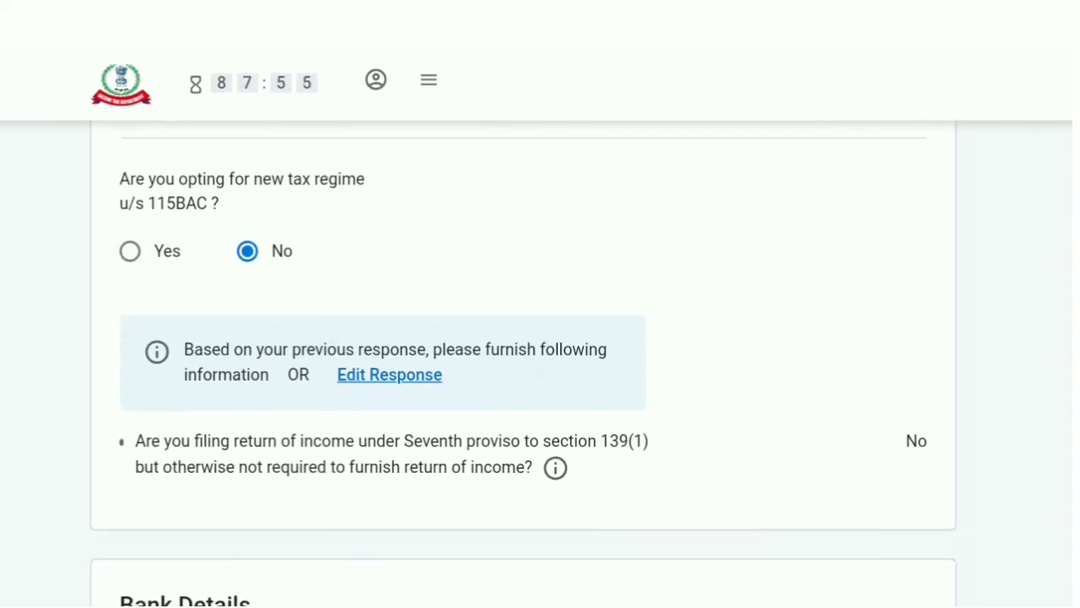
pyautogui.scroll(2, 389, 295)
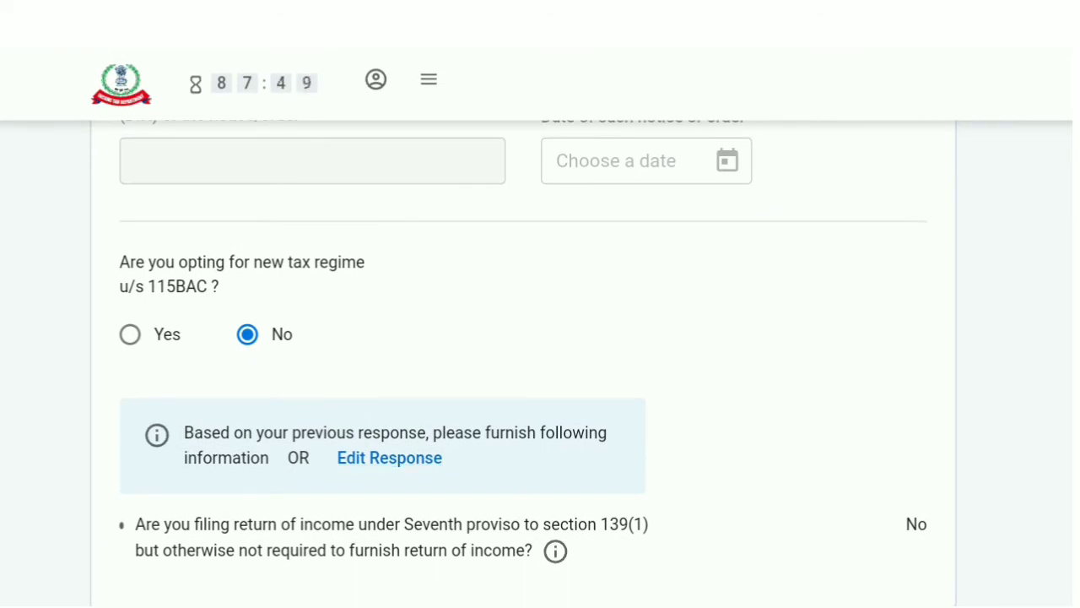
# - Check the bank accounts and their refund selection under Bank Details, and confirm the personal information
pyautogui.scroll(-5, 524, 363)
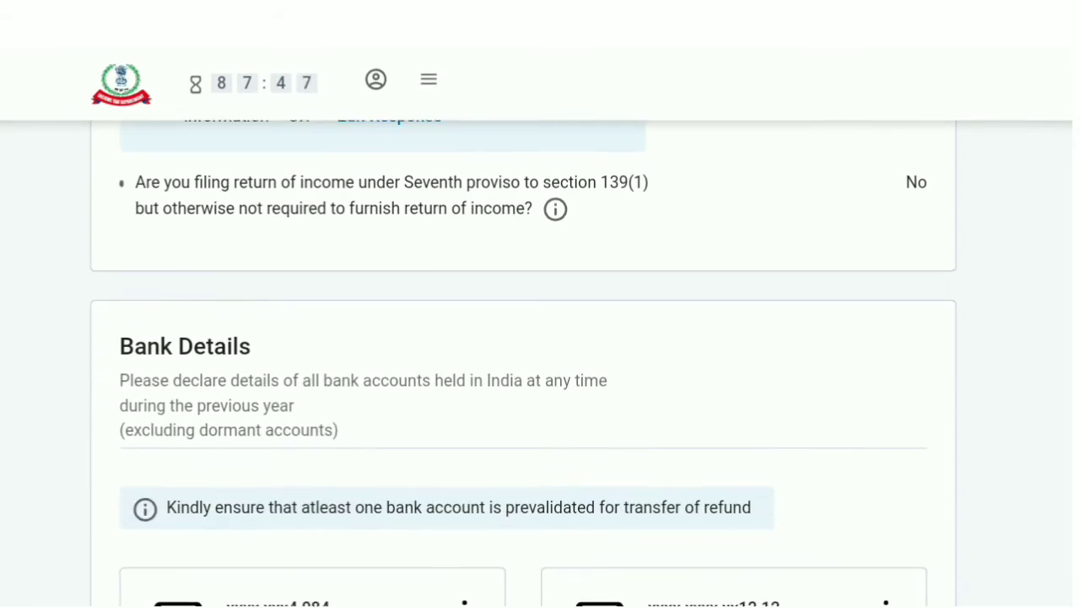
pyautogui.scroll(-2, 523, 362)
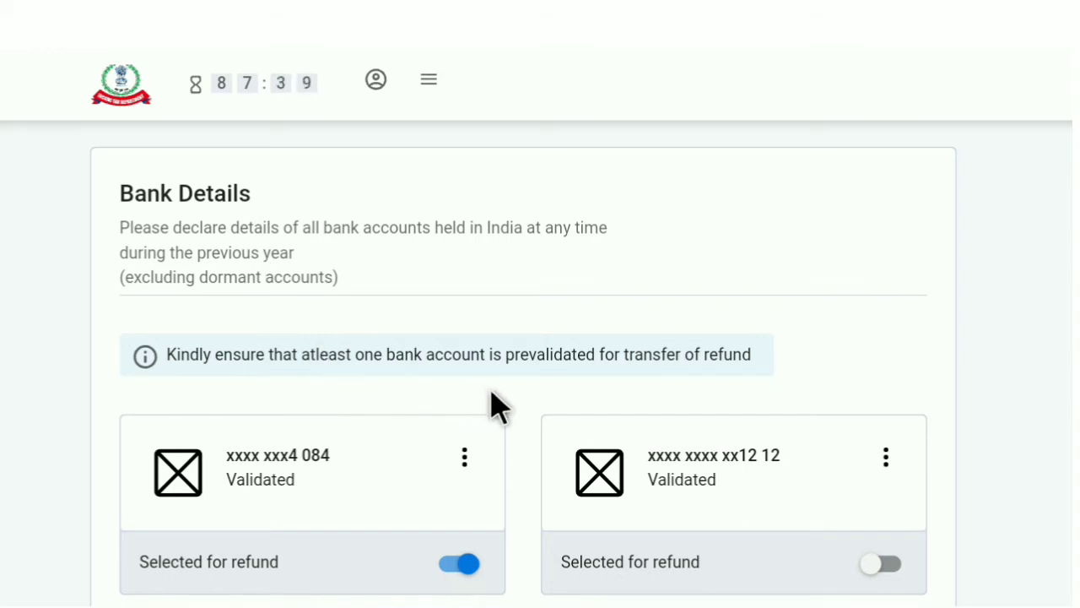
pyautogui.scroll(-2, 494, 406)
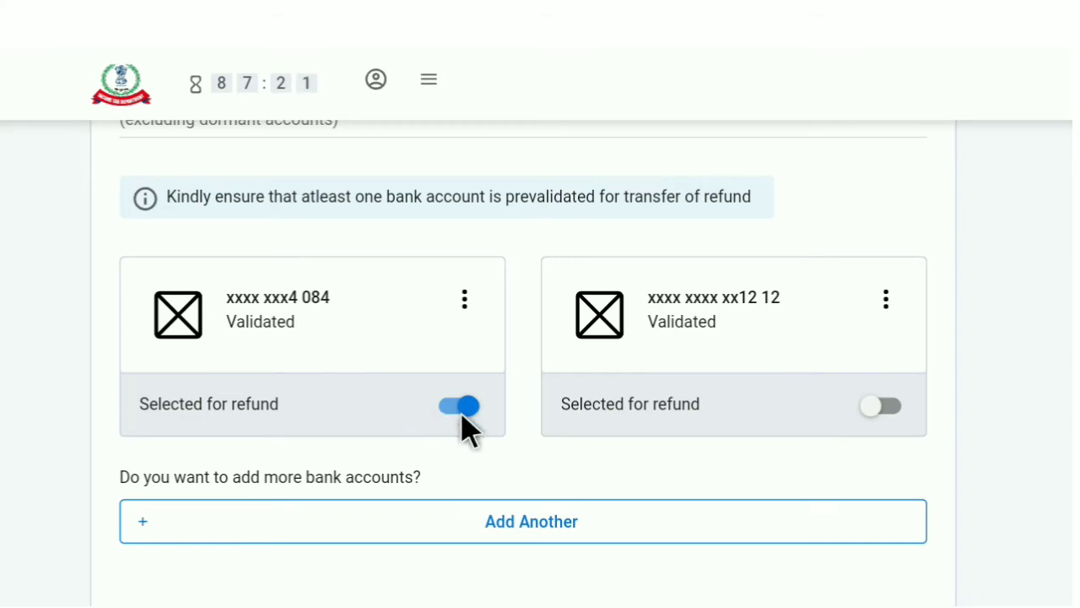
pyautogui.scroll(-2, 549, 448)
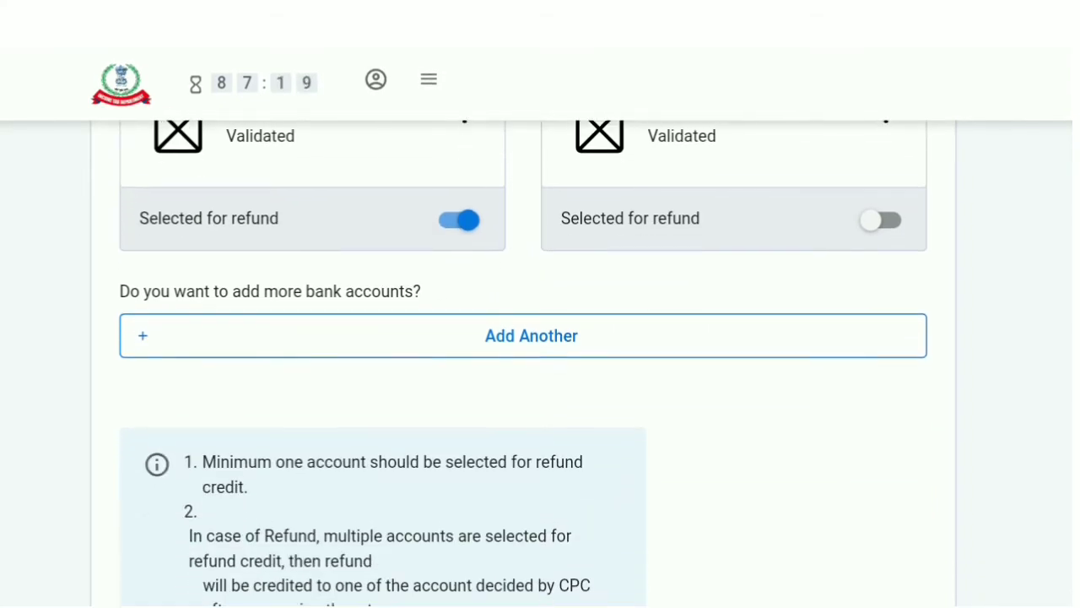
pyautogui.scroll(-3, 545, 455)
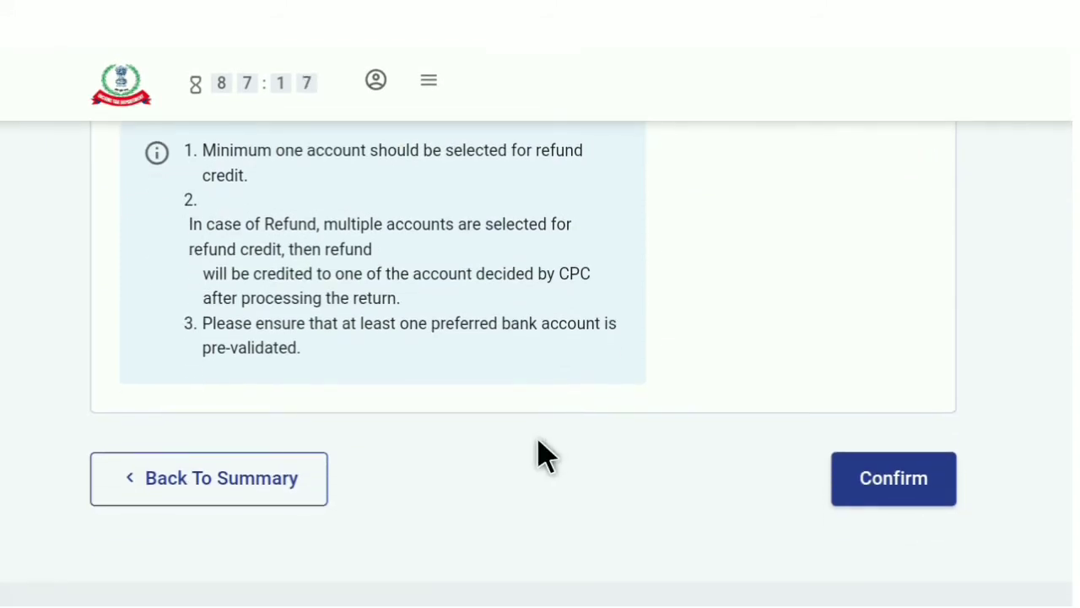
pyautogui.click(881, 496)
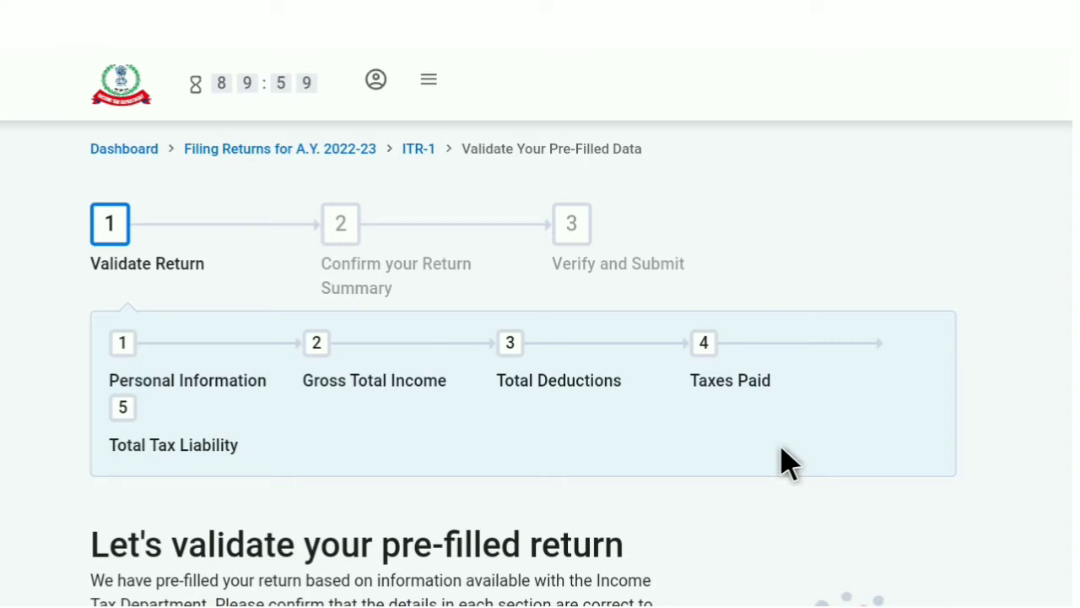
# - Open the Gross Total Income section from the Return Summary
pyautogui.scroll(-3, 789, 462)
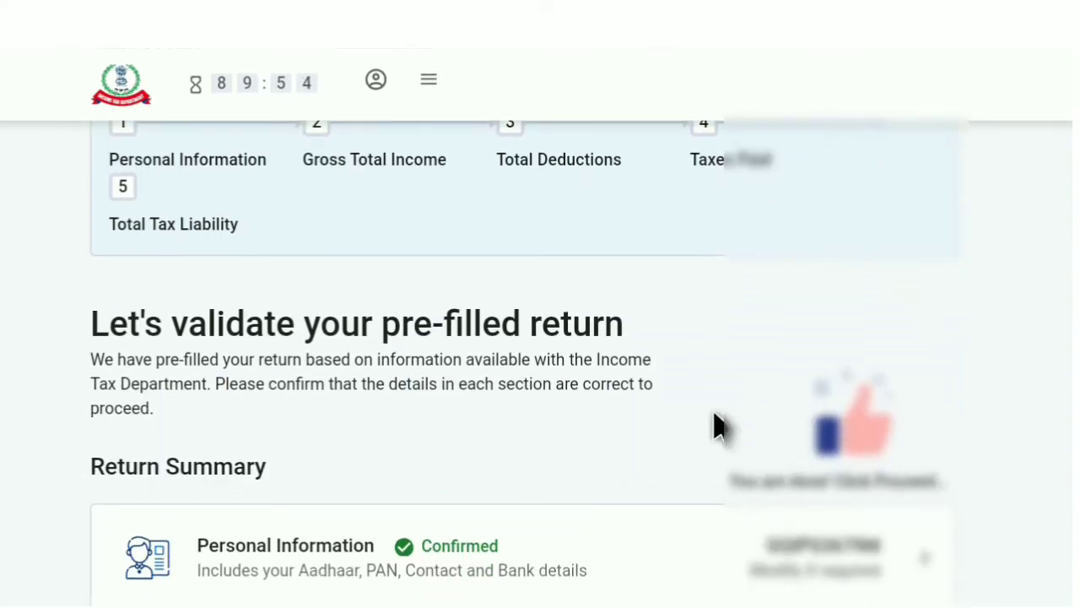
pyautogui.scroll(-1, 740, 429)
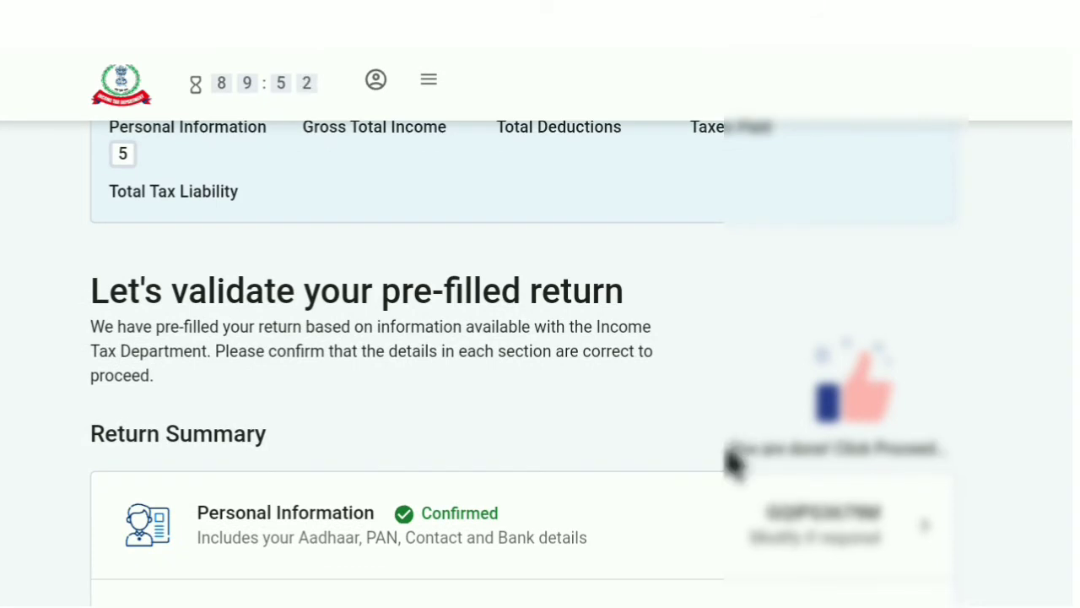
pyautogui.scroll(-1, 722, 388)
pyautogui.scroll(-1, 487, 368)
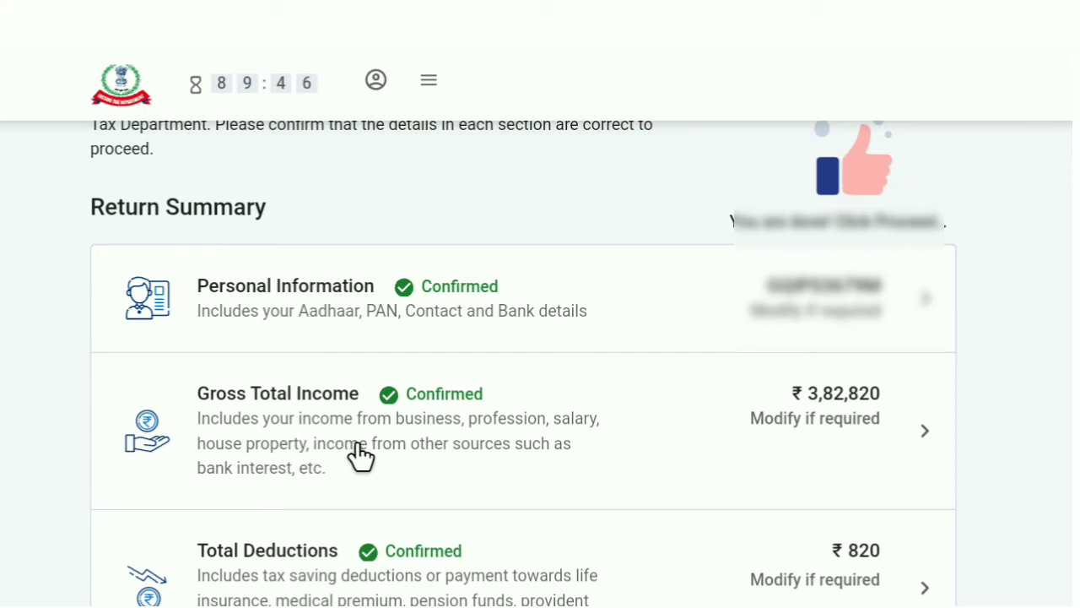
pyautogui.click(554, 412)
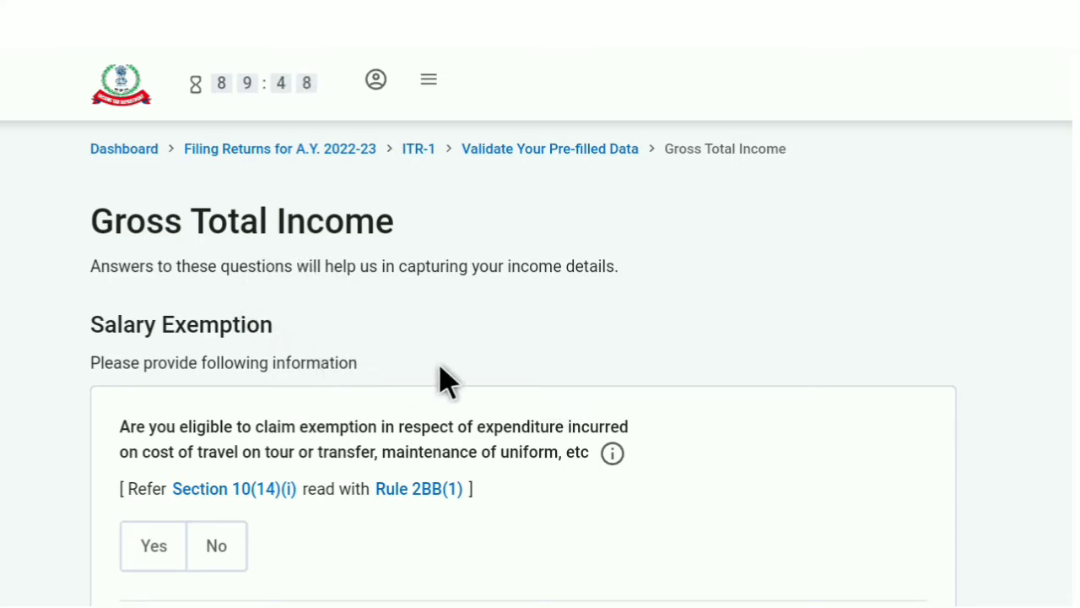
# - Skip the salary exemption questions for Gross Total Income and confirm skipping them
pyautogui.scroll(-3, 530, 376)
pyautogui.scroll(-6, 524, 363)
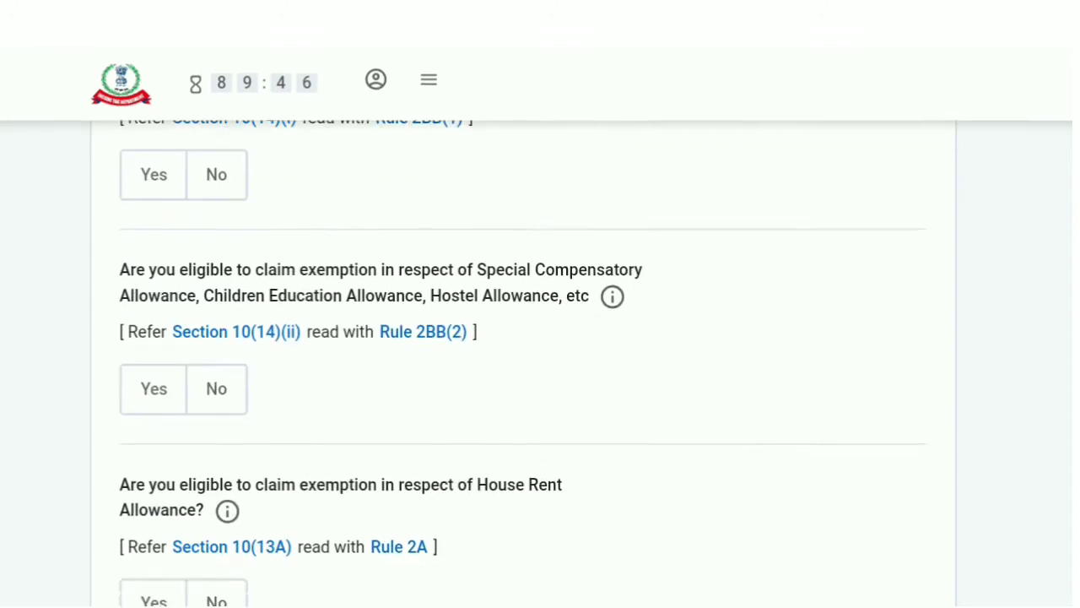
pyautogui.scroll(-3, 524, 363)
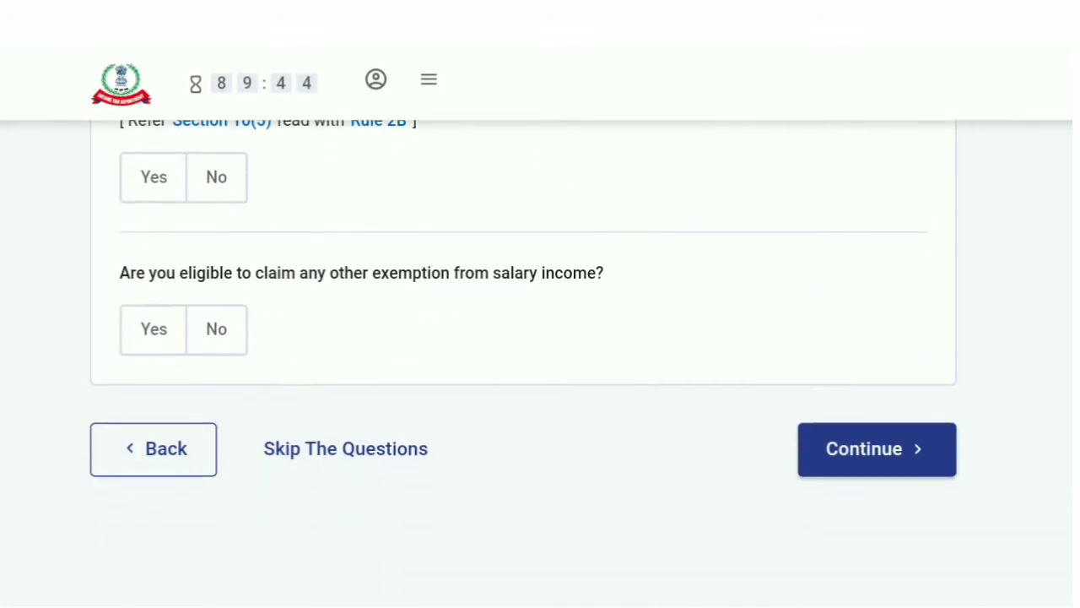
pyautogui.click(361, 457)
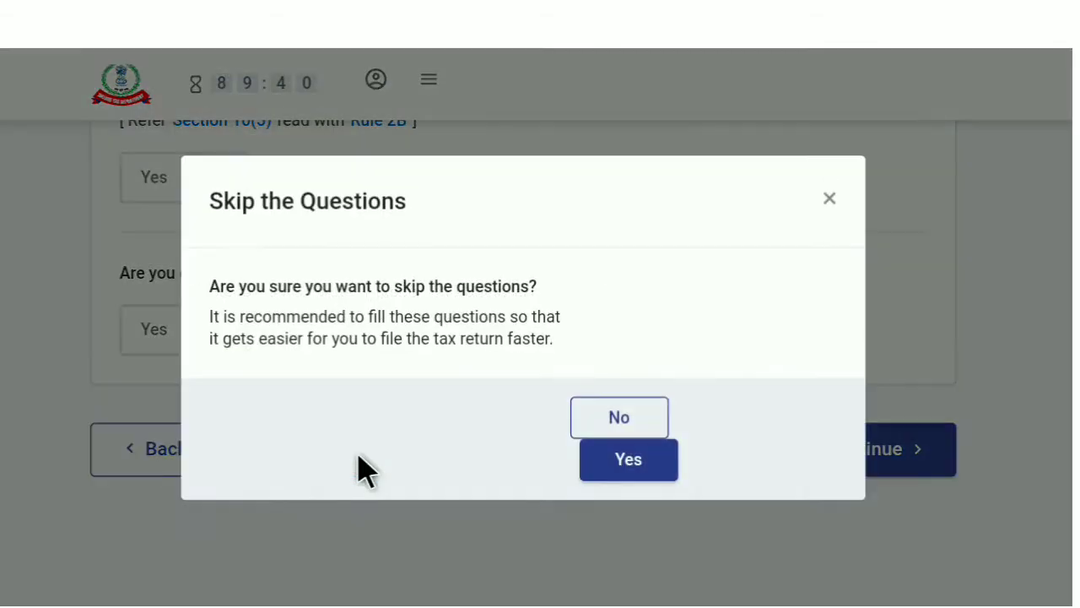
pyautogui.click(605, 476)
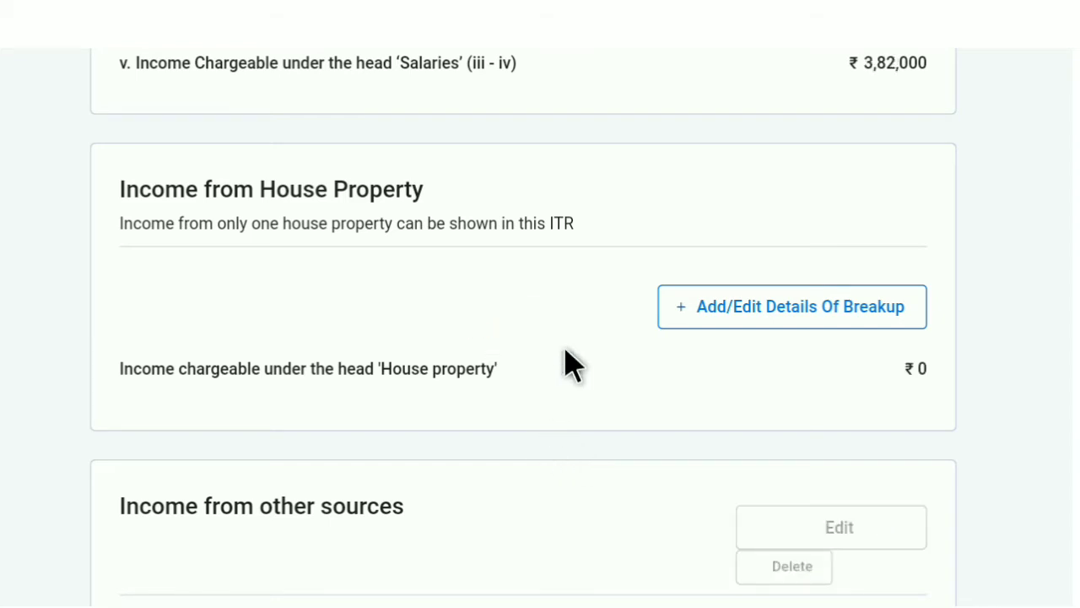
# - Review the Income from Salary breakdown, from gross salary and exempt allowances to deductions u/s 16 and the chargeable income
pyautogui.scroll(-3, 572, 365)
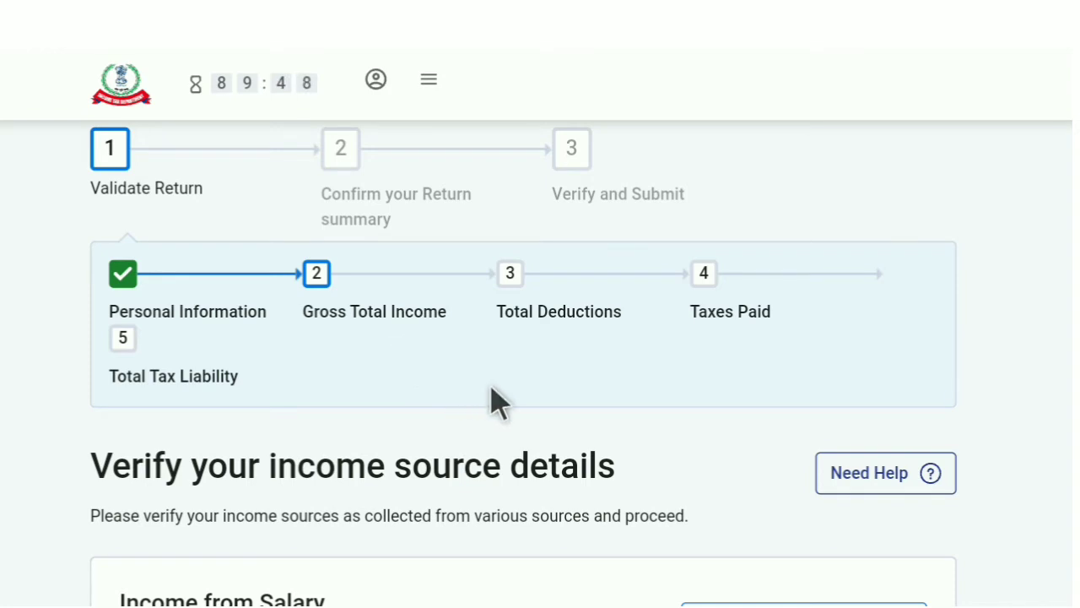
pyautogui.scroll(-2, 493, 400)
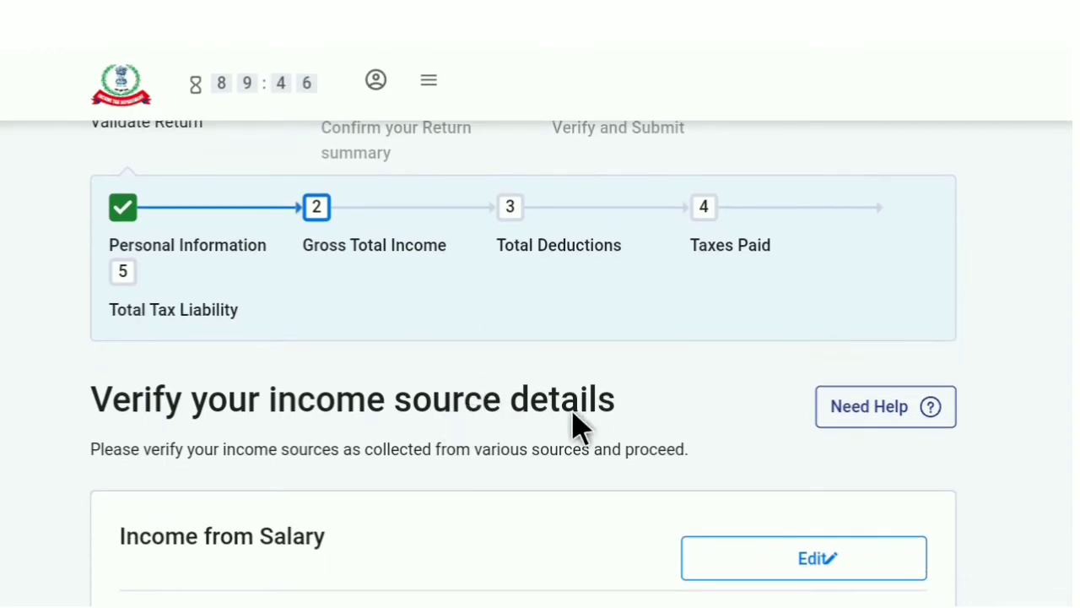
pyautogui.scroll(-5, 657, 409)
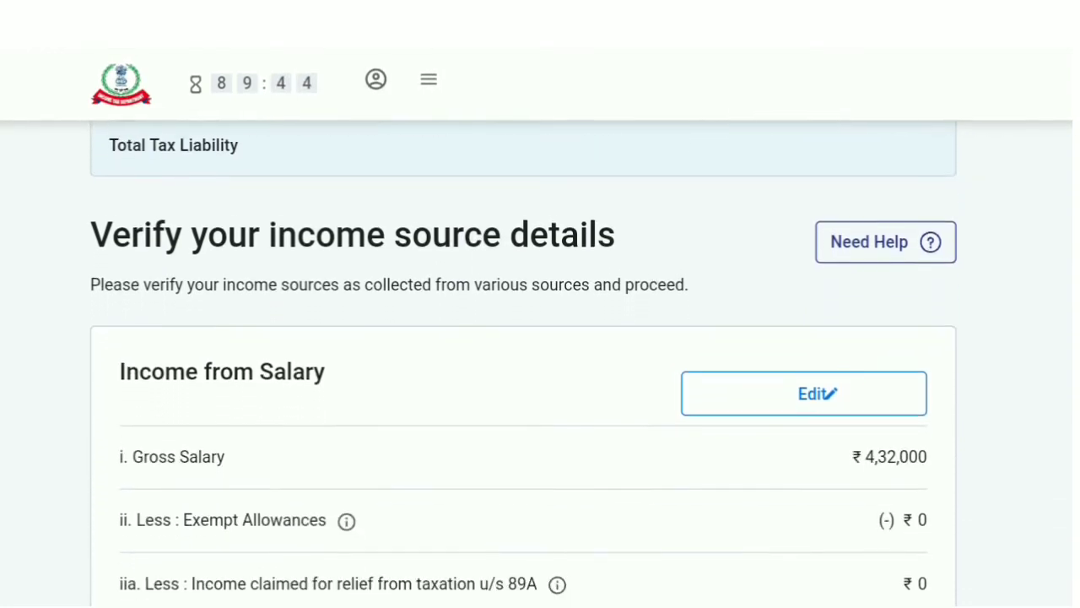
pyautogui.scroll(-3, 524, 328)
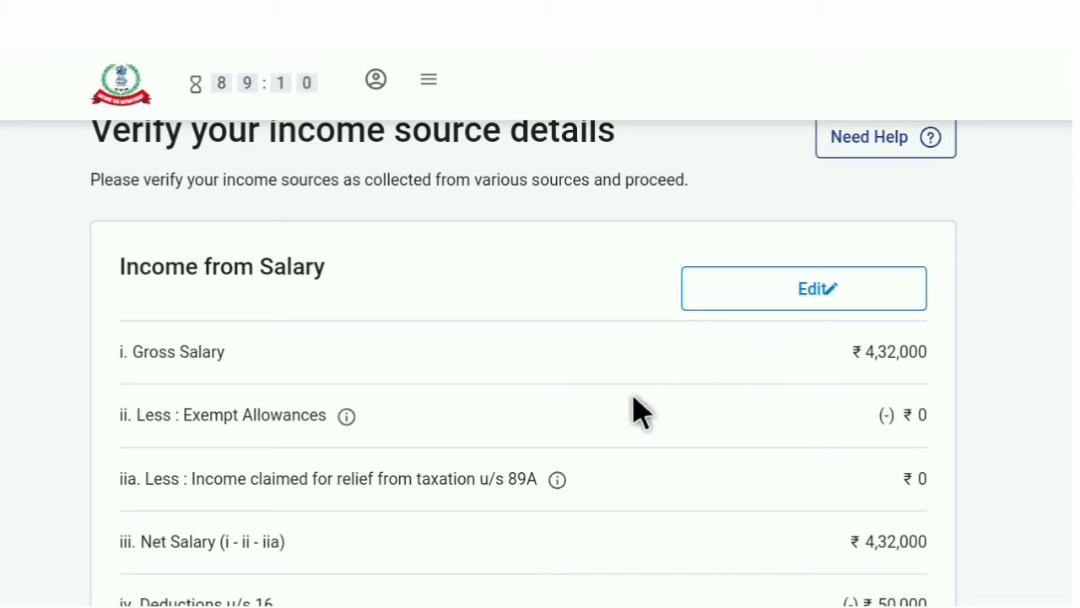
pyautogui.scroll(-1, 651, 444)
pyautogui.scroll(-1, 523, 363)
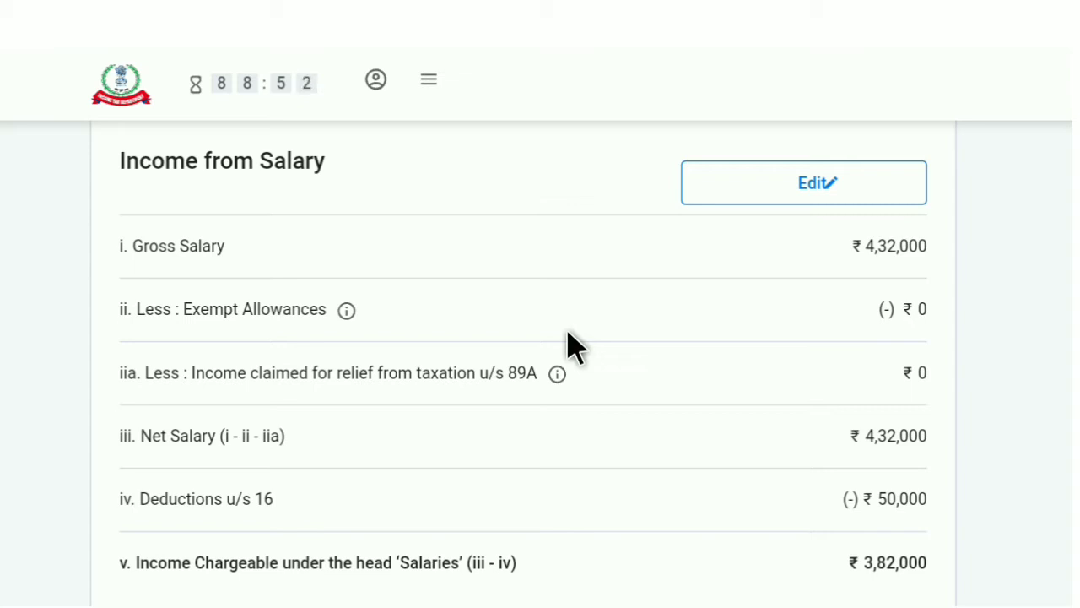
pyautogui.scroll(-1, 568, 331)
pyautogui.scroll(1, 568, 330)
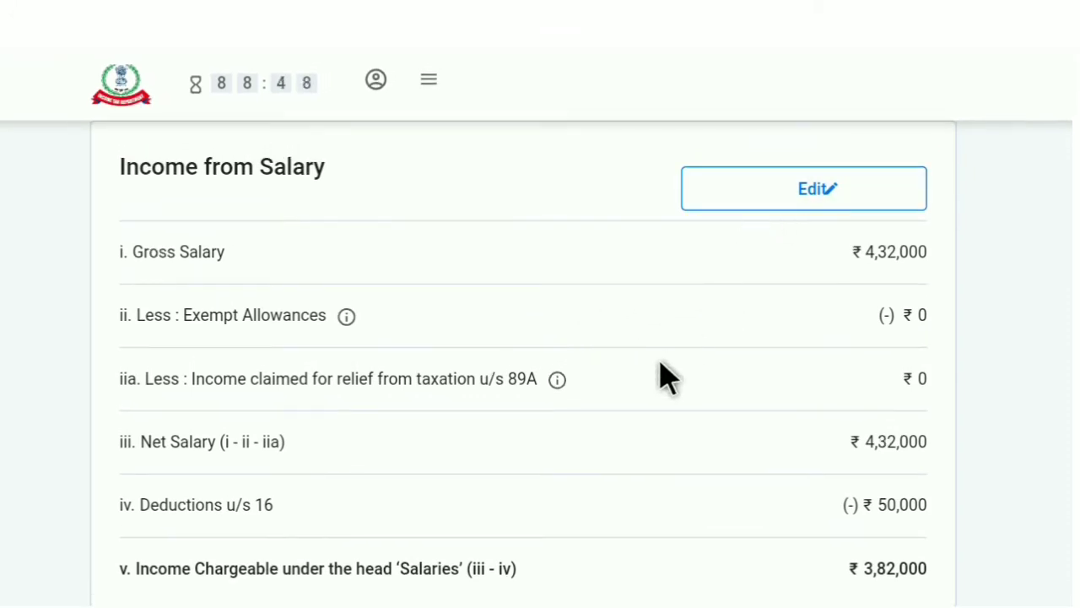
pyautogui.scroll(-2, 663, 373)
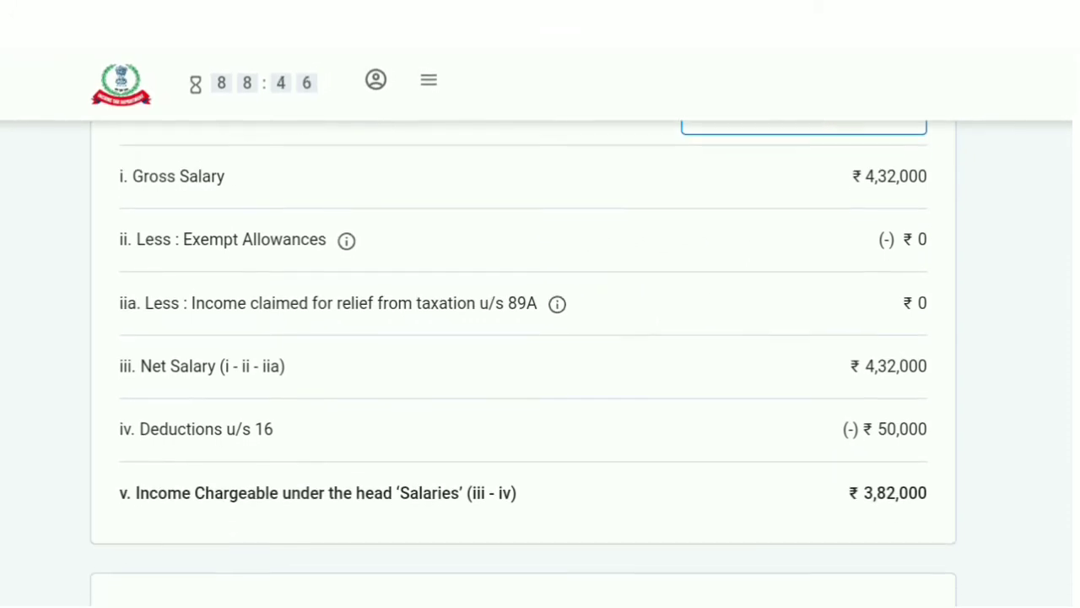
pyautogui.scroll(-1, 543, 434)
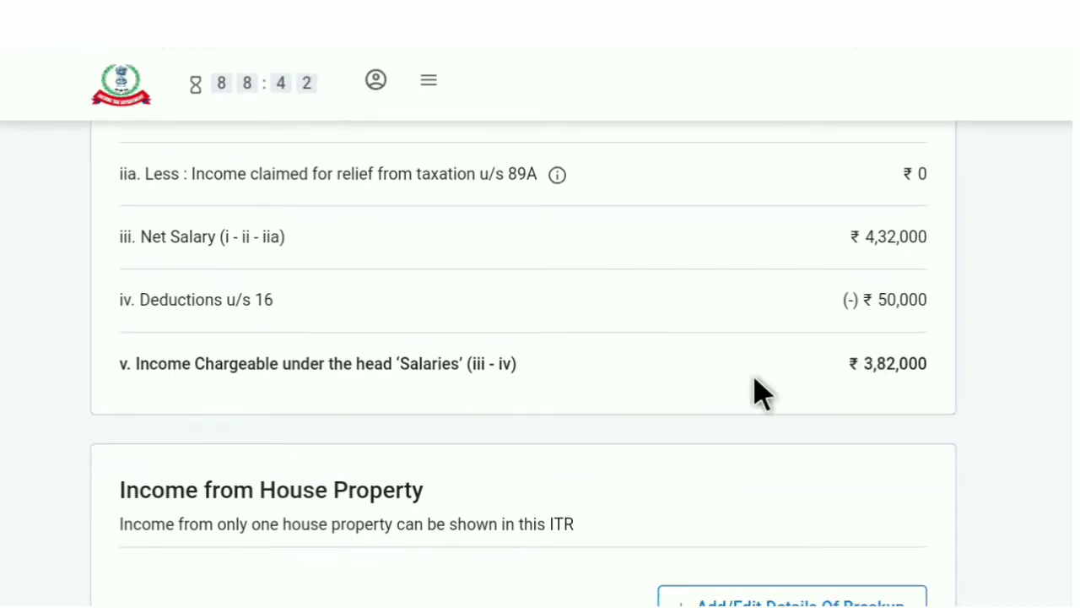
pyautogui.scroll(-2, 756, 390)
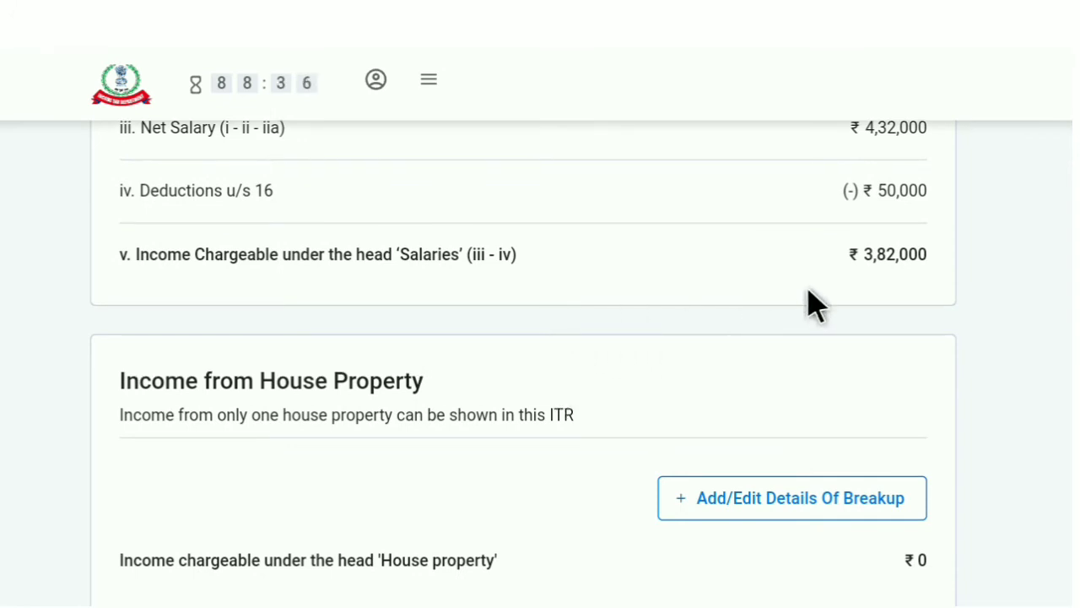
# - Review the house property income, income from other sources, Gross Total Income and Exempt Income entries
pyautogui.scroll(-1, 808, 304)
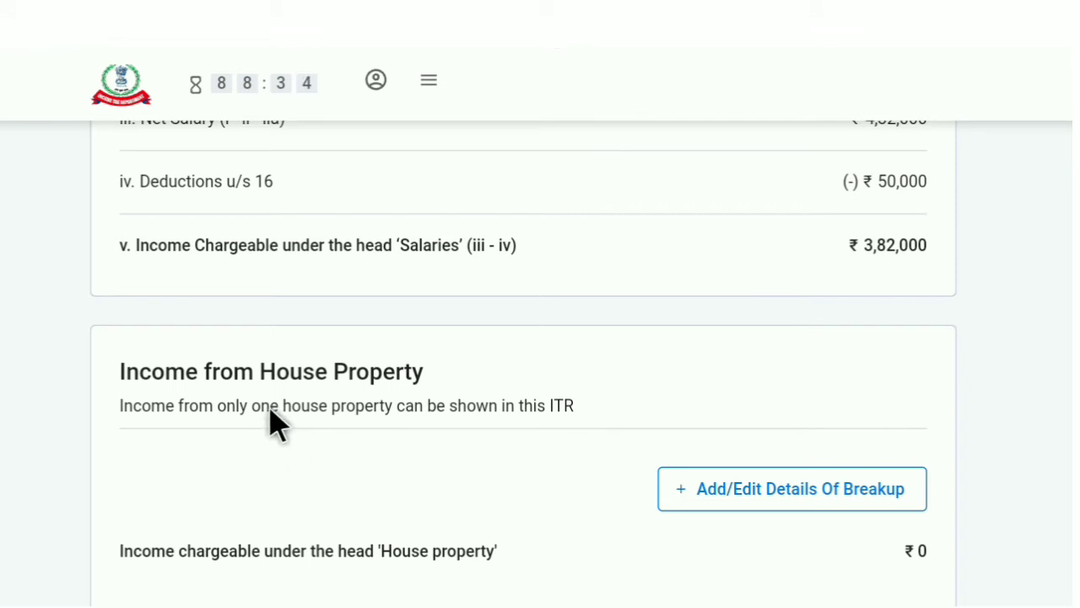
pyautogui.scroll(-2, 639, 350)
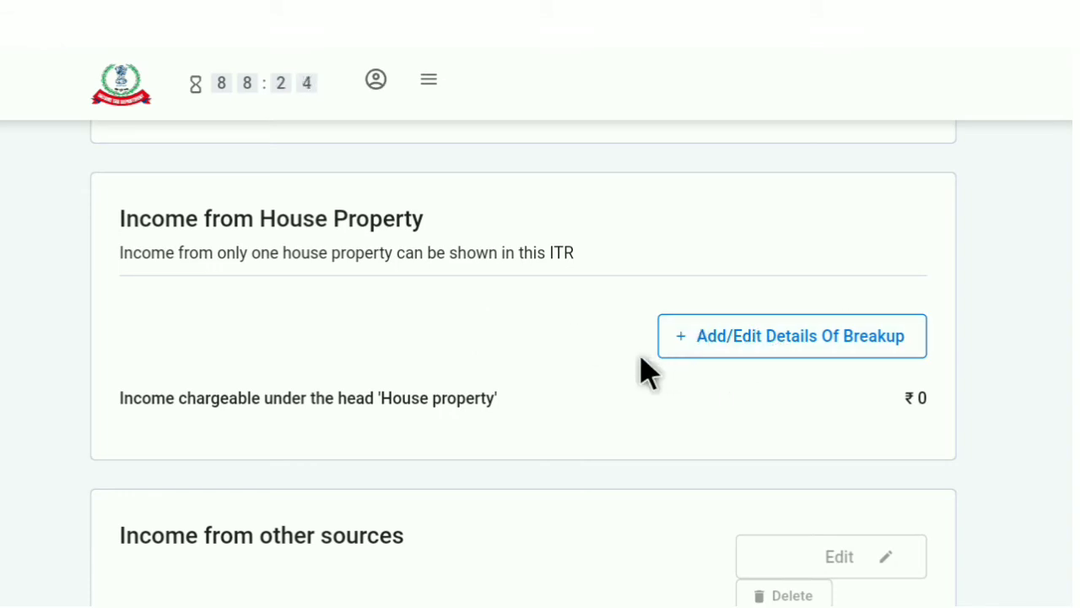
pyautogui.scroll(-2, 639, 380)
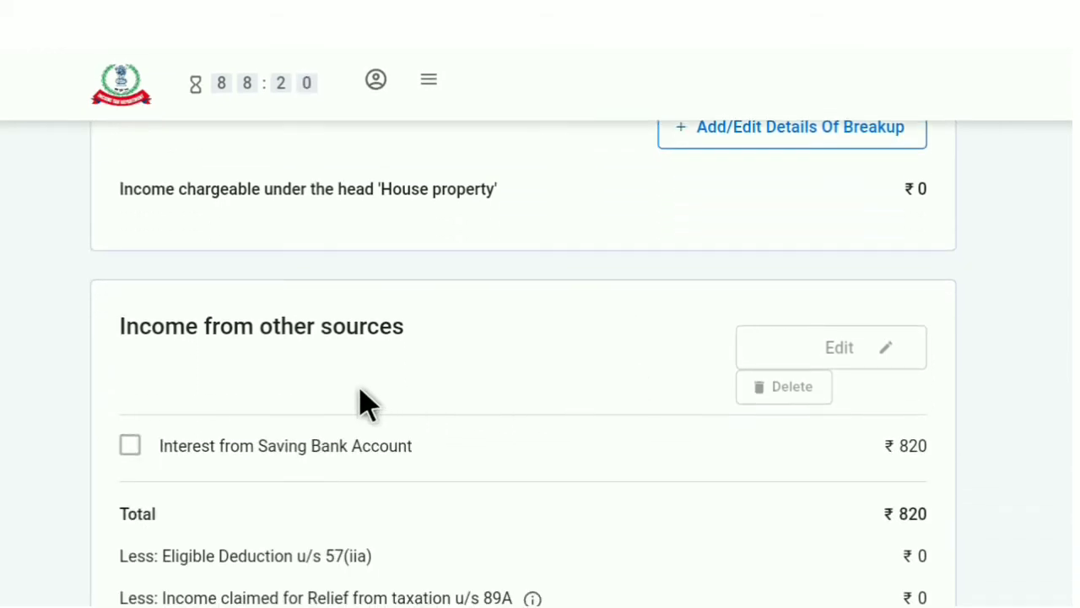
pyautogui.scroll(-2, 362, 403)
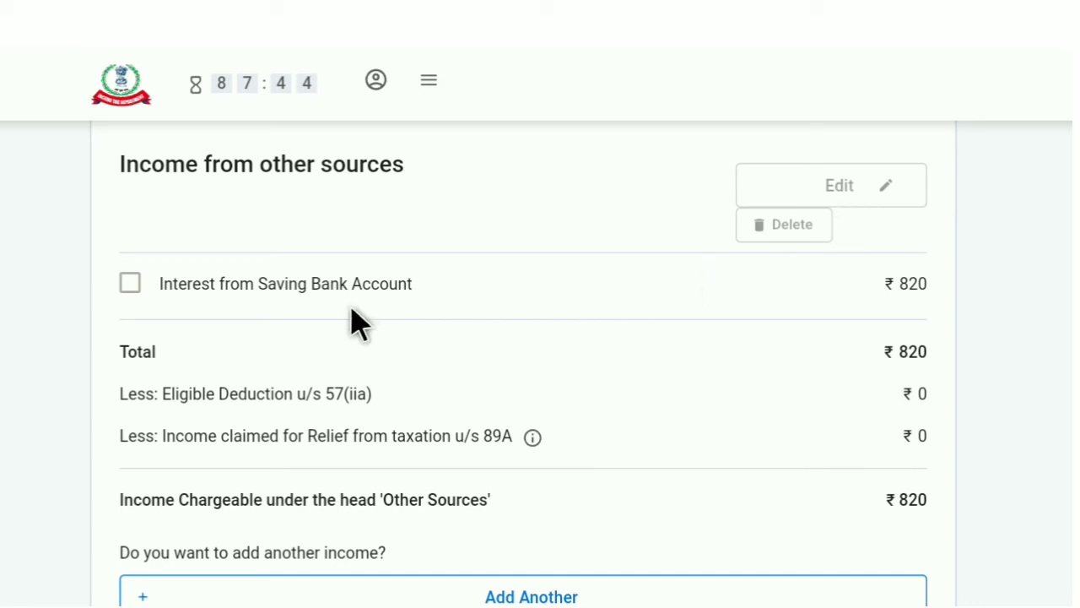
pyautogui.scroll(-2, 354, 320)
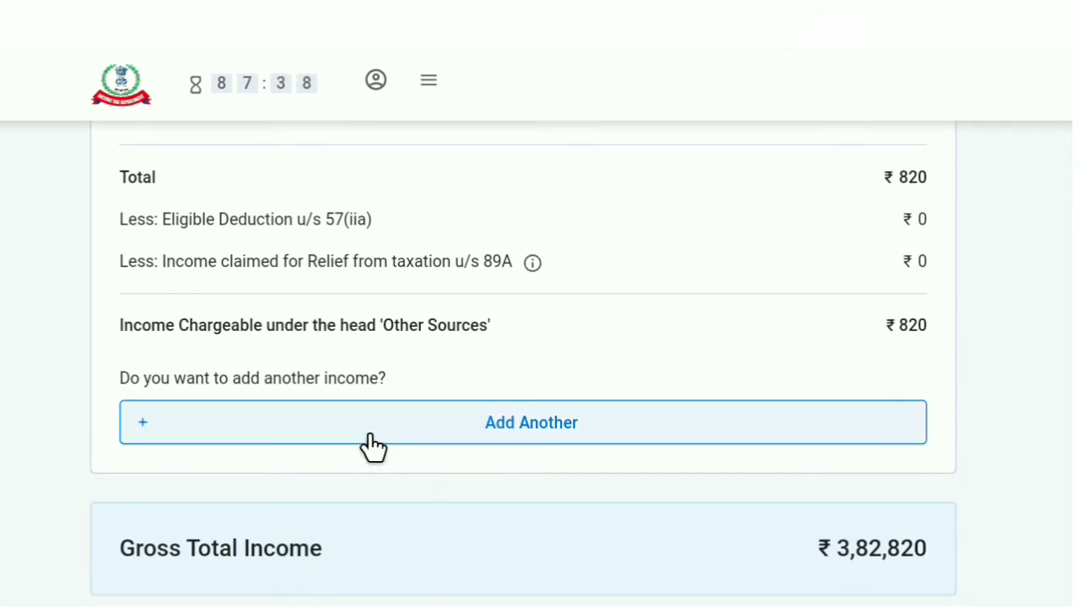
pyautogui.scroll(-1, 604, 352)
pyautogui.scroll(-2, 613, 350)
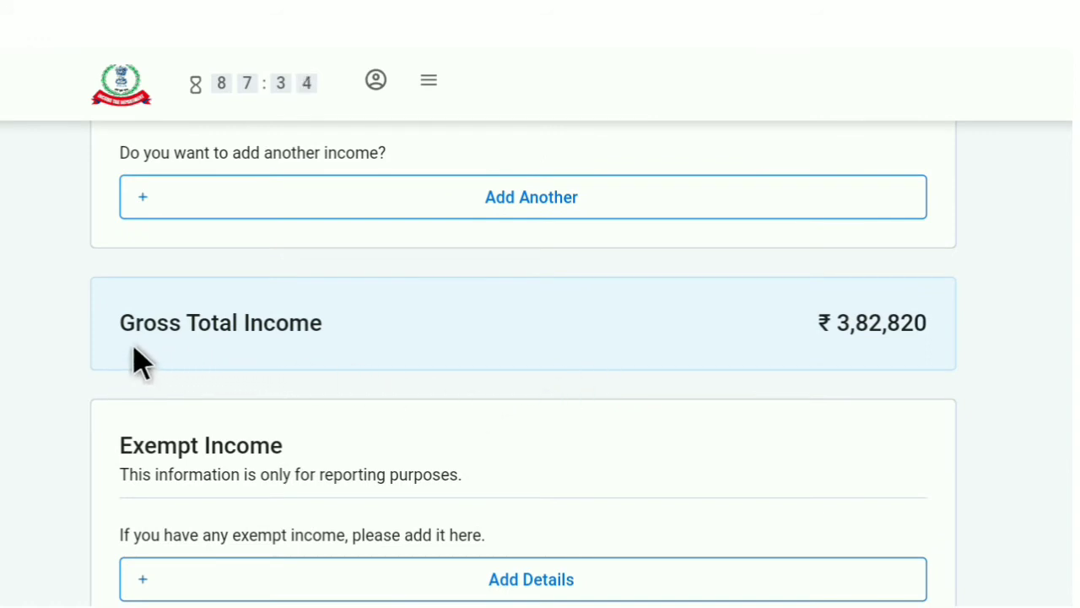
pyautogui.scroll(-3, 513, 362)
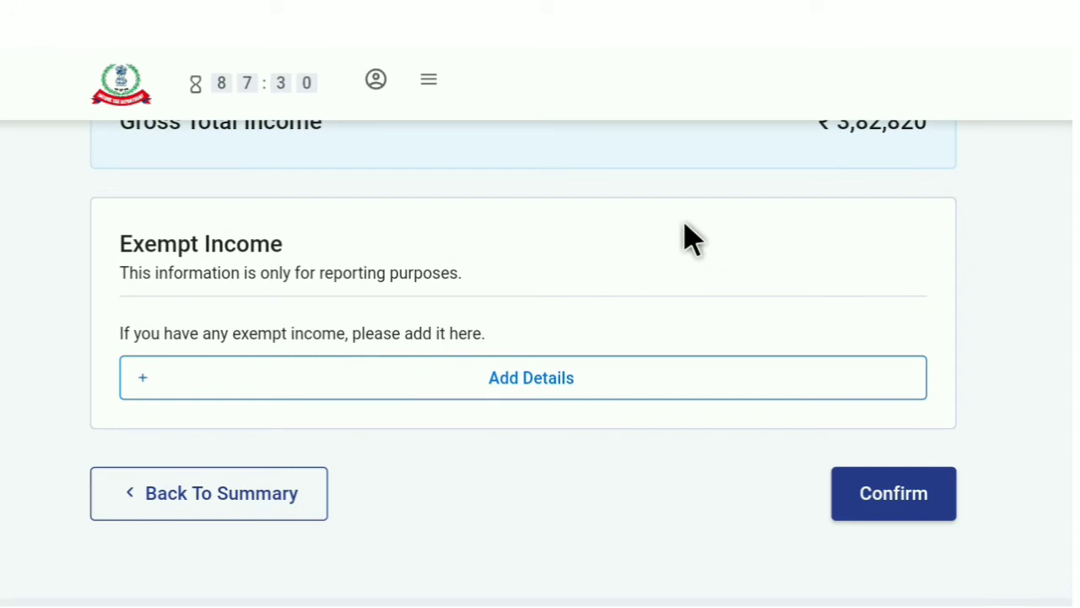
pyautogui.scroll(-3, 687, 242)
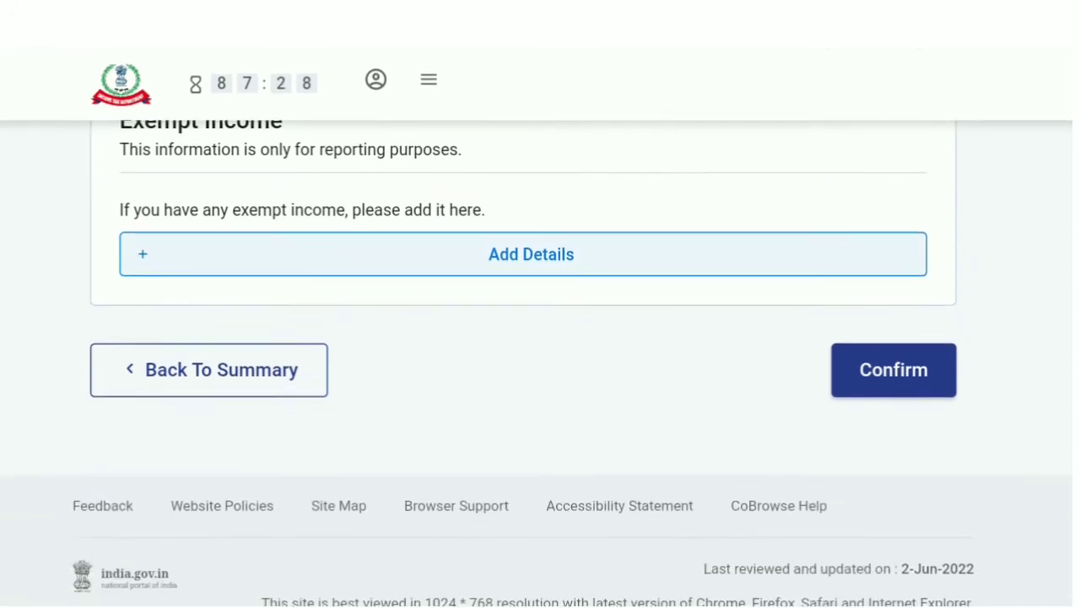
pyautogui.scroll(1, 683, 248)
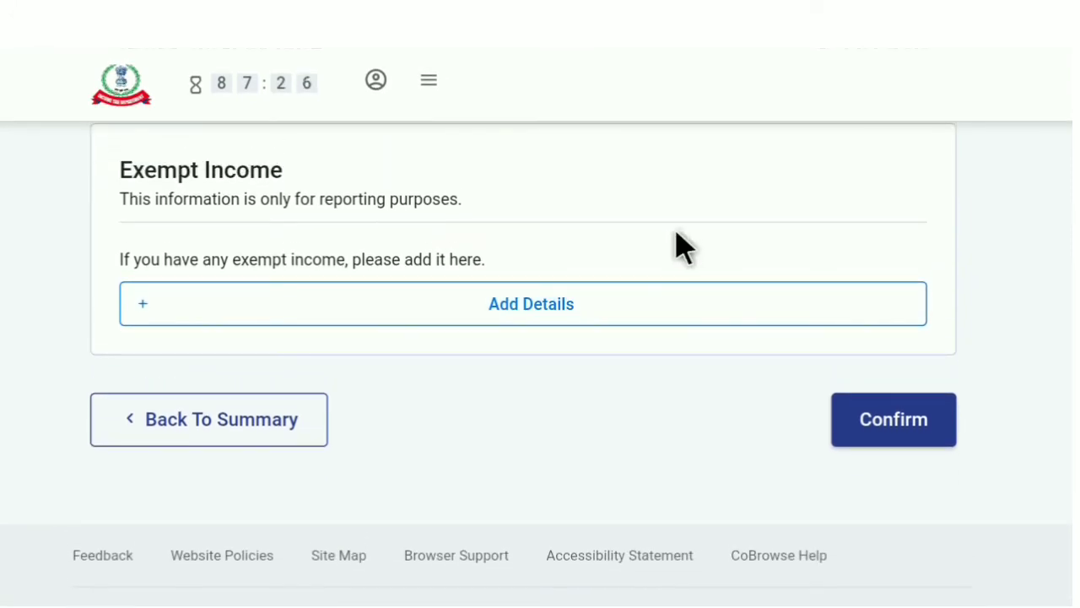
# - Recheck the income source details from house property through exempt income, and confirm the Gross Total Income section
pyautogui.scroll(5, 684, 246)
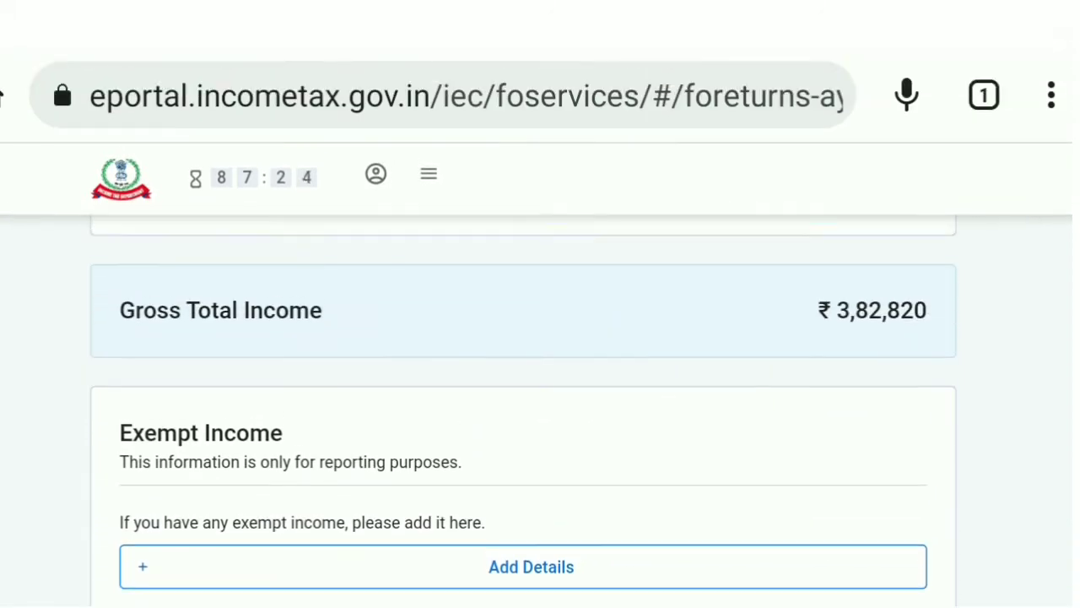
pyautogui.scroll(3, 523, 386)
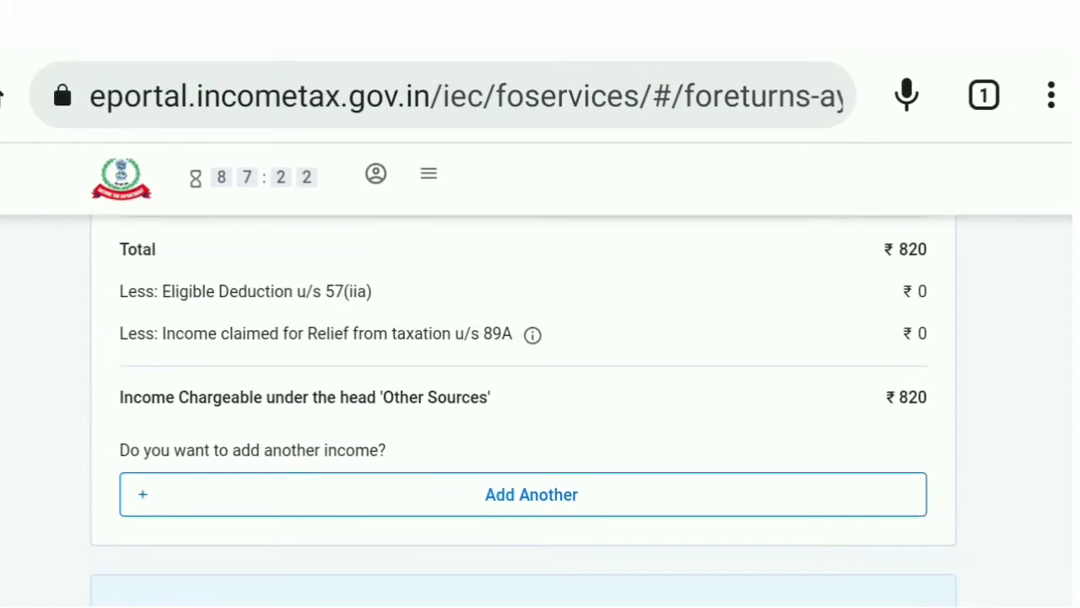
pyautogui.scroll(3, 523, 386)
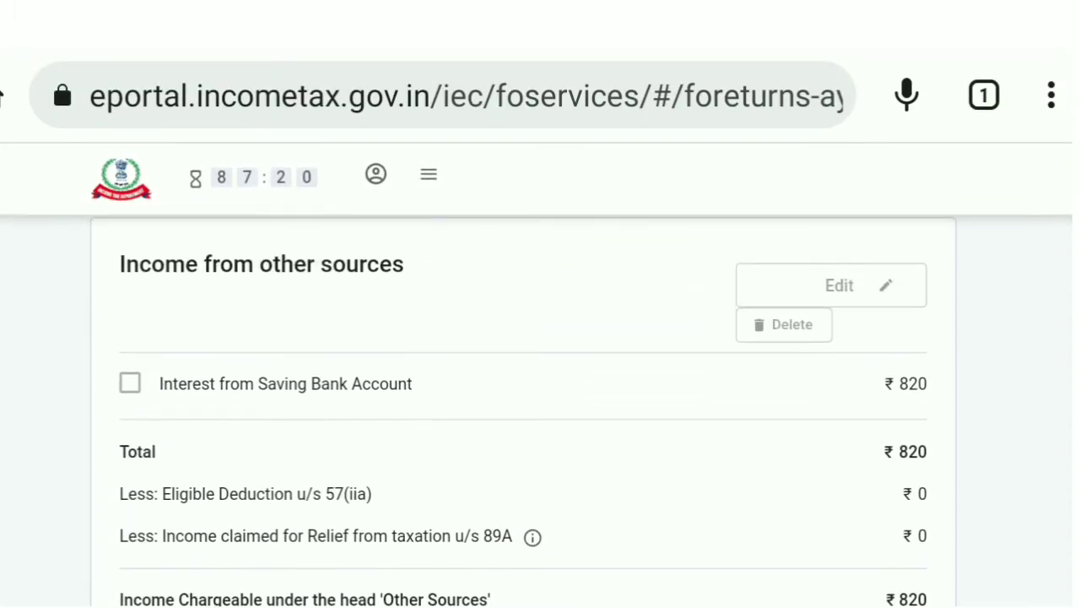
pyautogui.scroll(4, 523, 386)
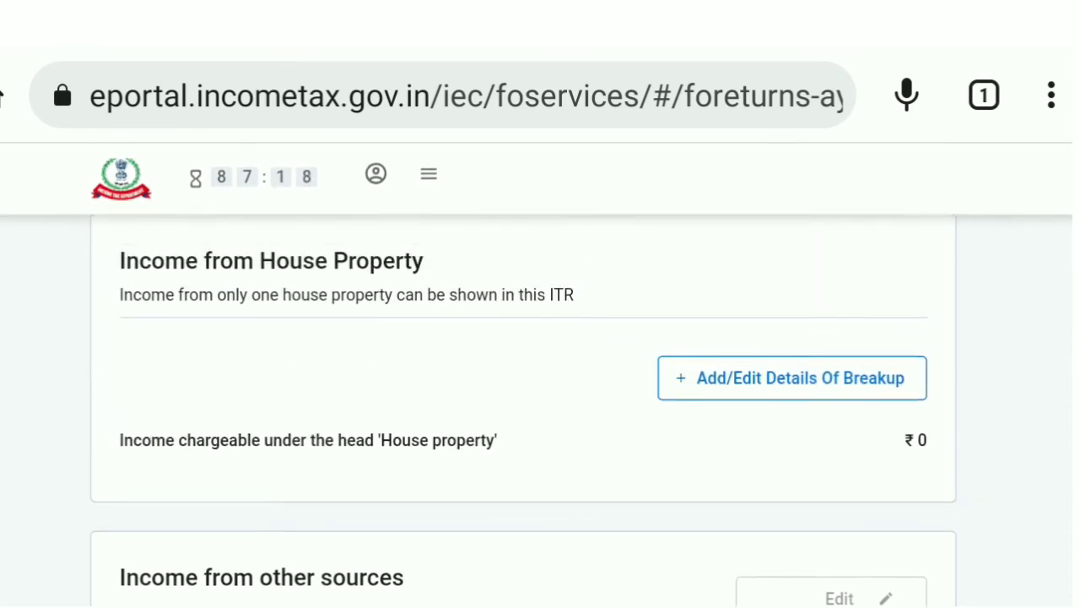
pyautogui.scroll(3, 523, 387)
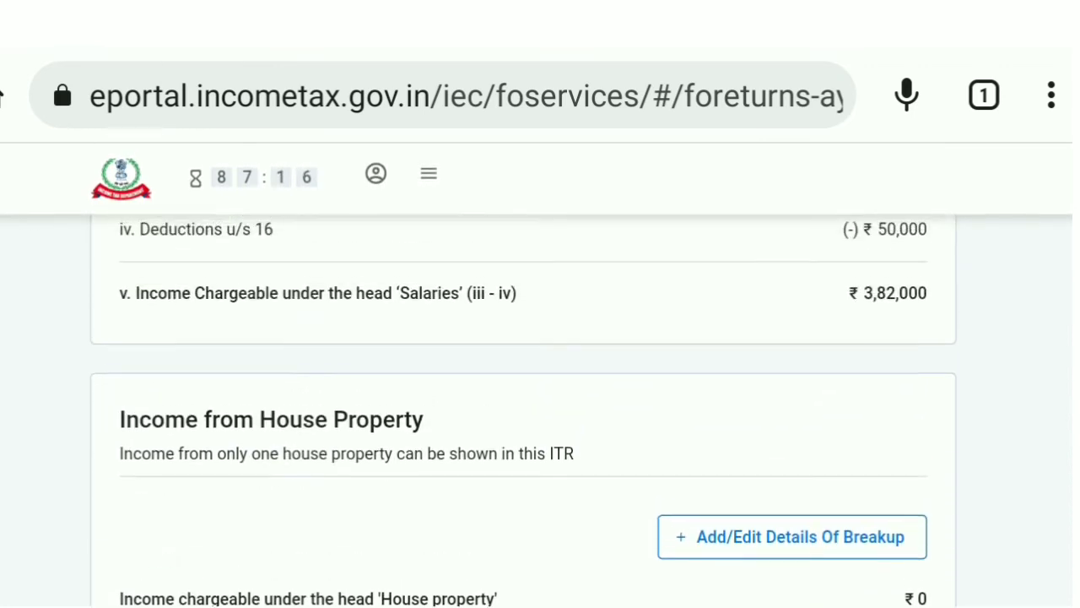
pyautogui.scroll(-3, 523, 337)
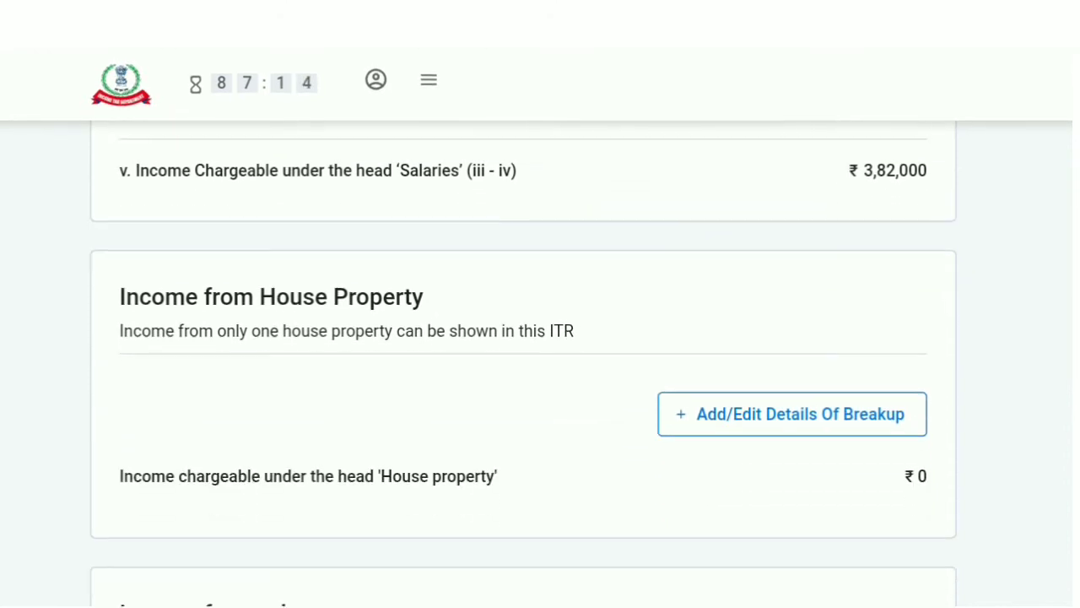
pyautogui.scroll(-3, 523, 338)
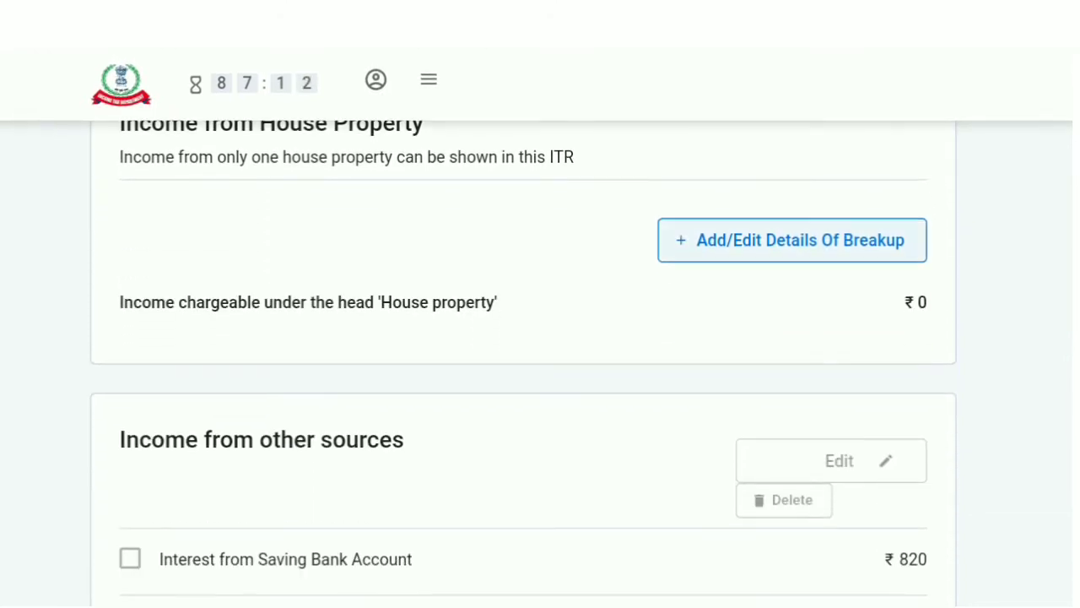
pyautogui.scroll(-5, 523, 362)
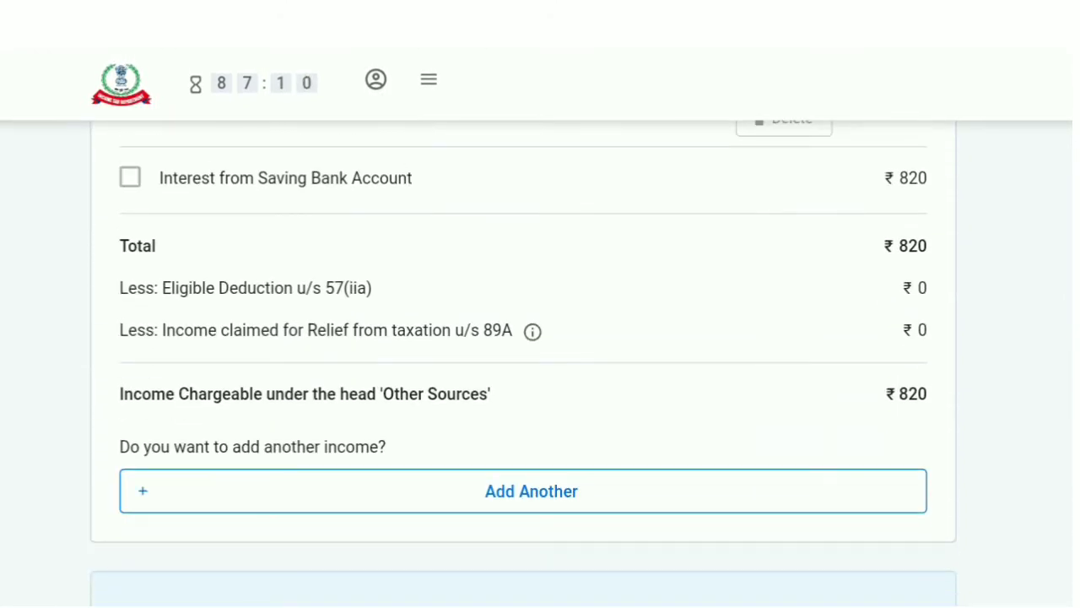
pyautogui.scroll(-3, 523, 337)
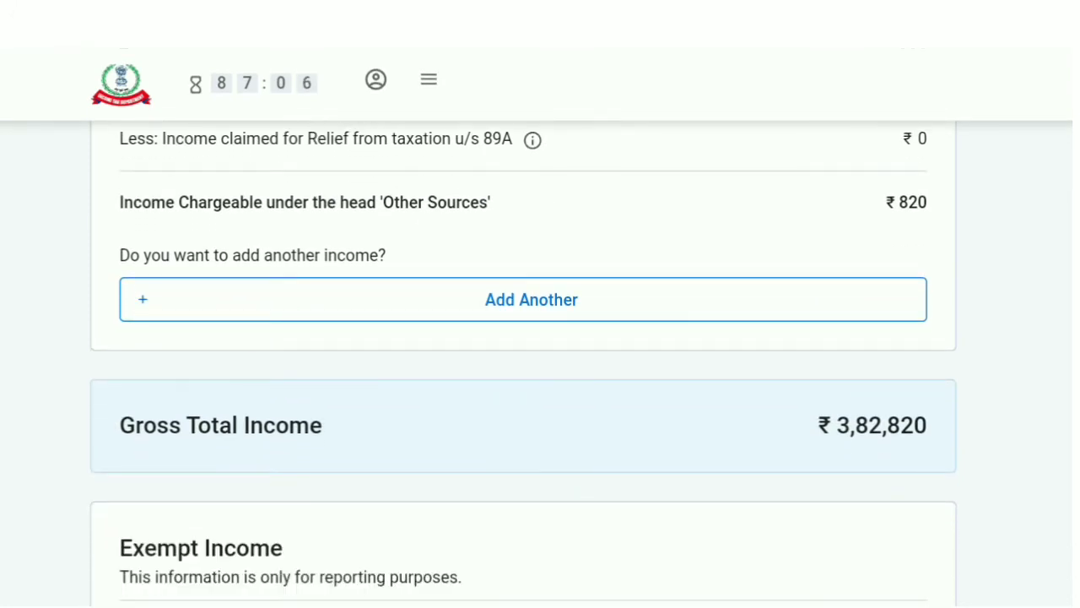
pyautogui.scroll(-5, 663, 253)
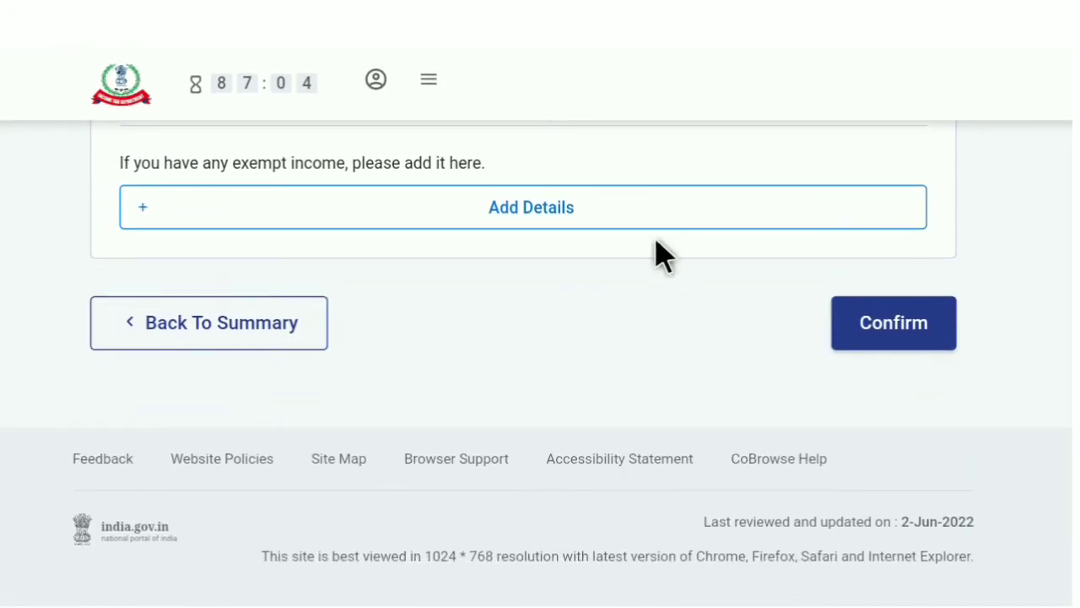
pyautogui.click(877, 337)
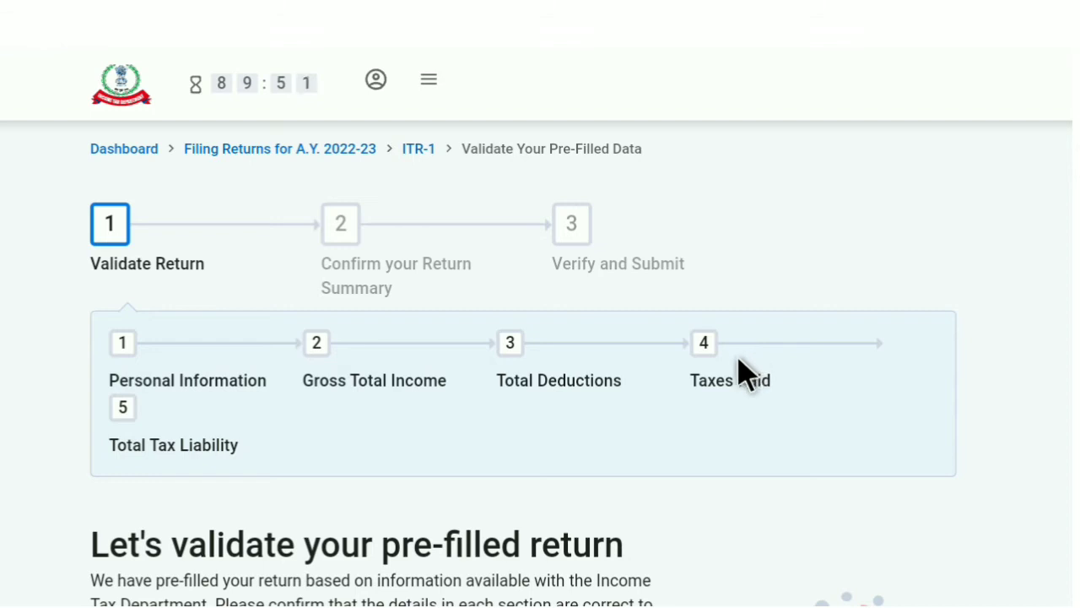
# - Open the Total Deductions section from the Return Summary to reach its deduction eligibility questions
pyautogui.scroll(-1, 743, 371)
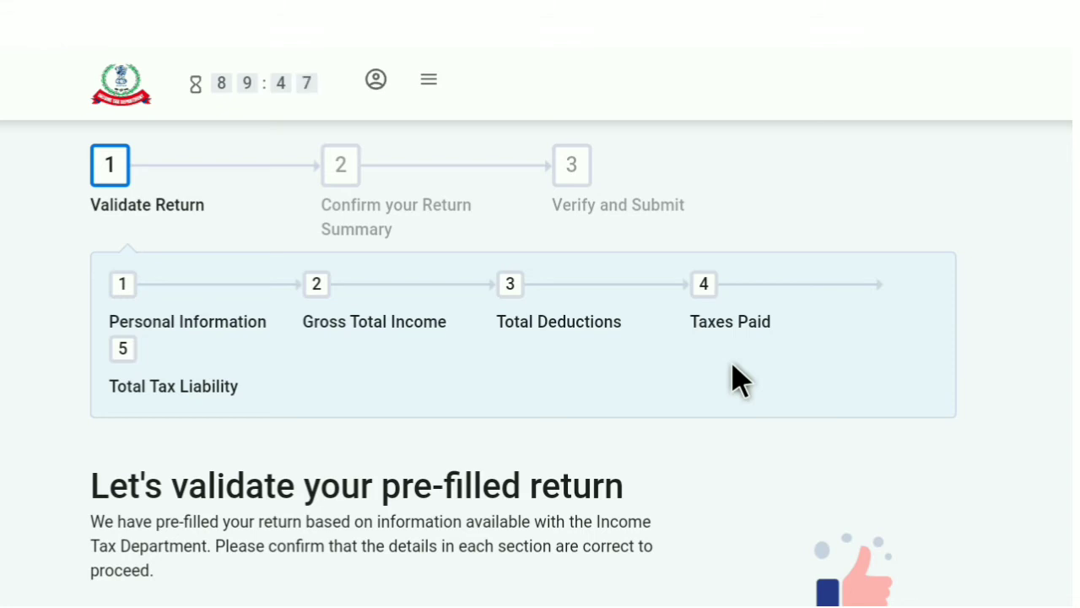
pyautogui.scroll(-3, 732, 372)
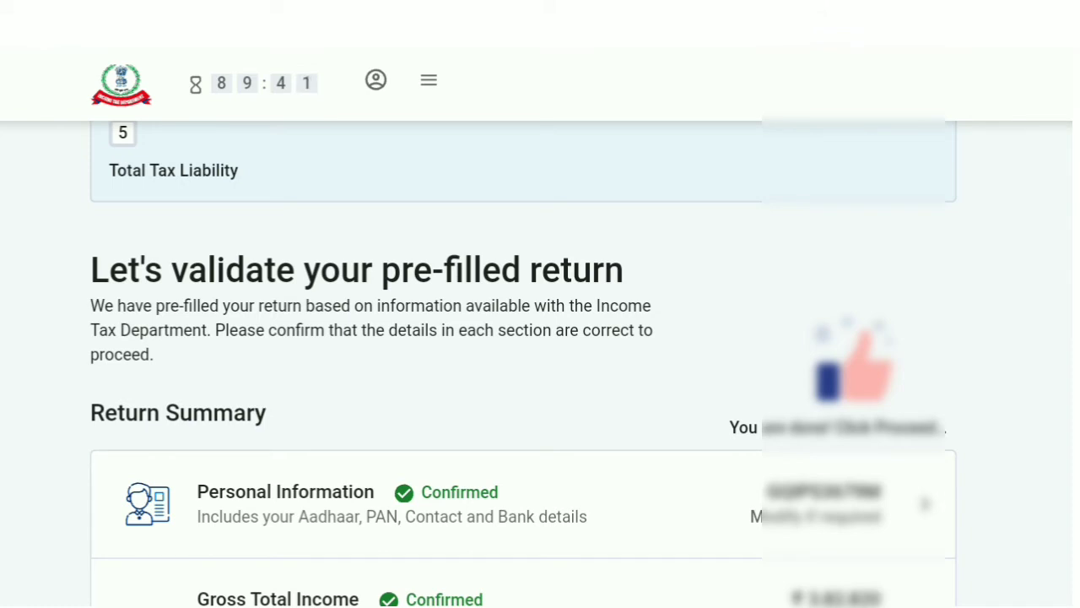
pyautogui.scroll(-3, 523, 363)
pyautogui.scroll(-1, 523, 363)
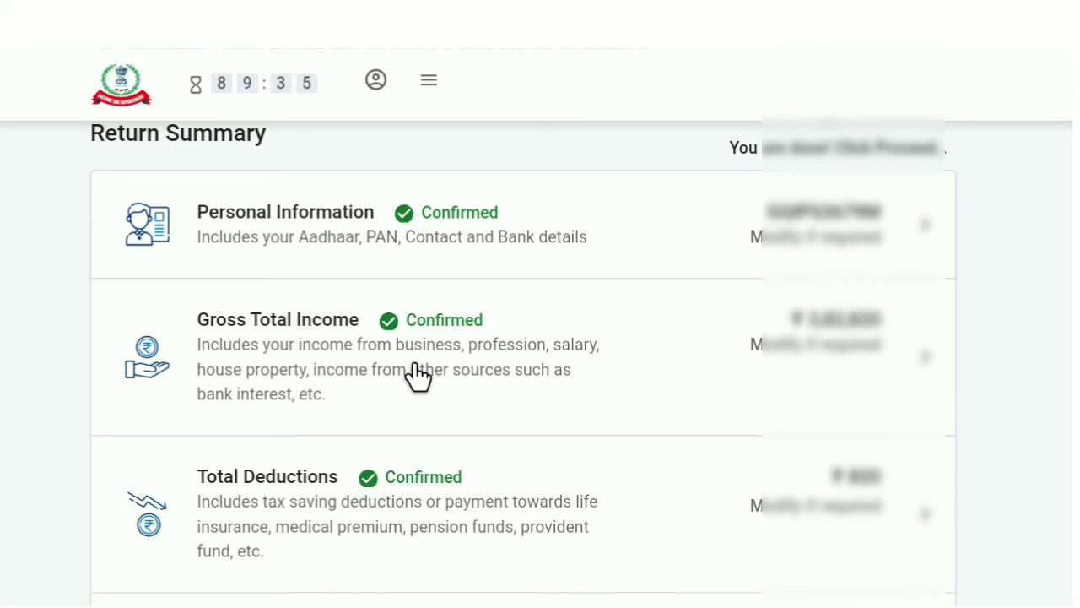
pyautogui.scroll(-2, 514, 393)
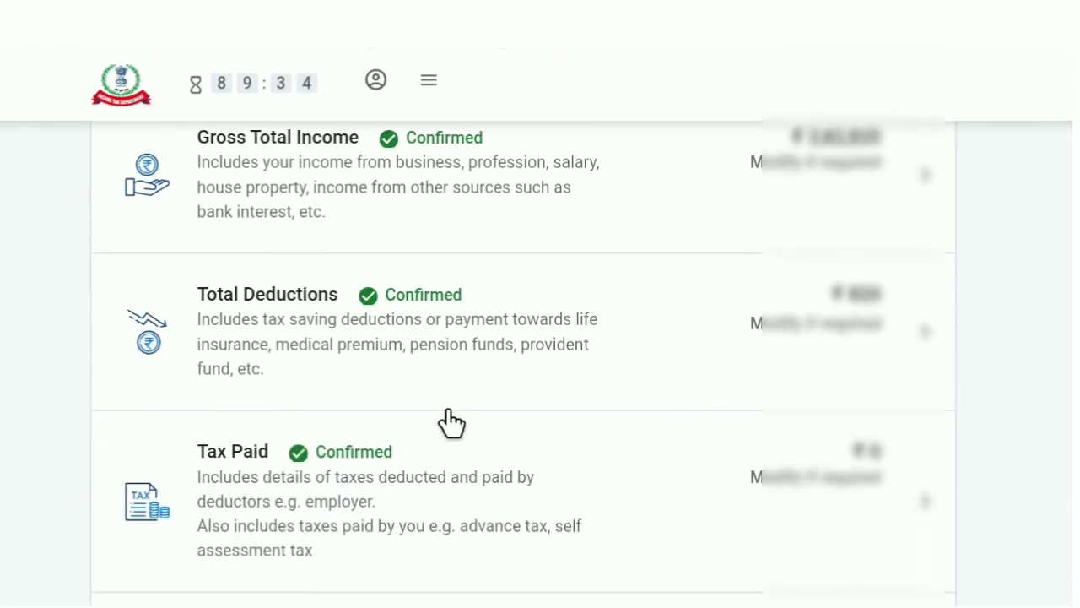
pyautogui.doubleClick(349, 332)
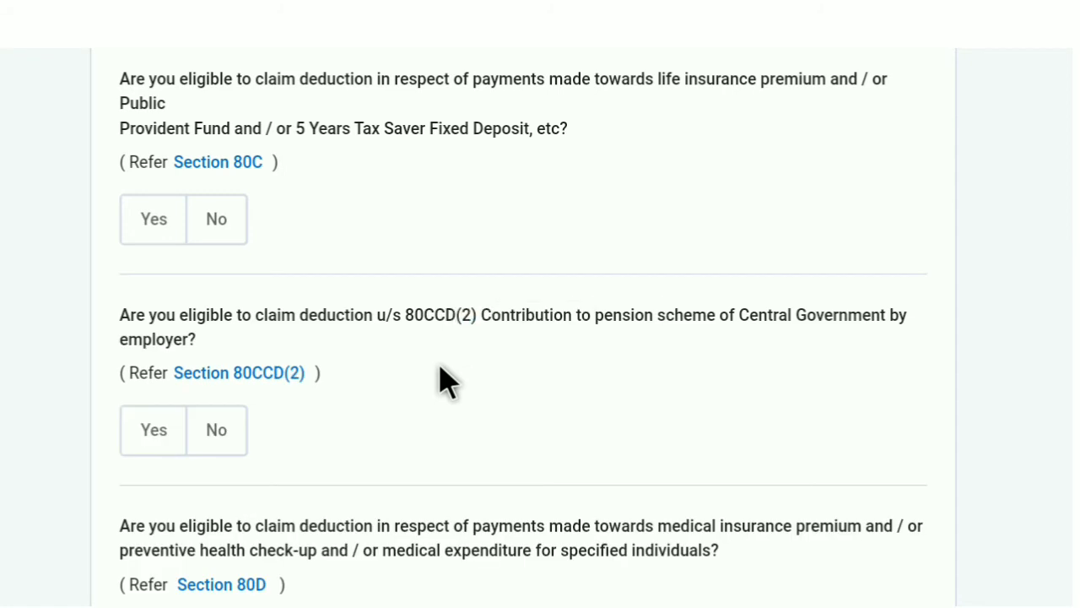
pyautogui.scroll(6, 448, 383)
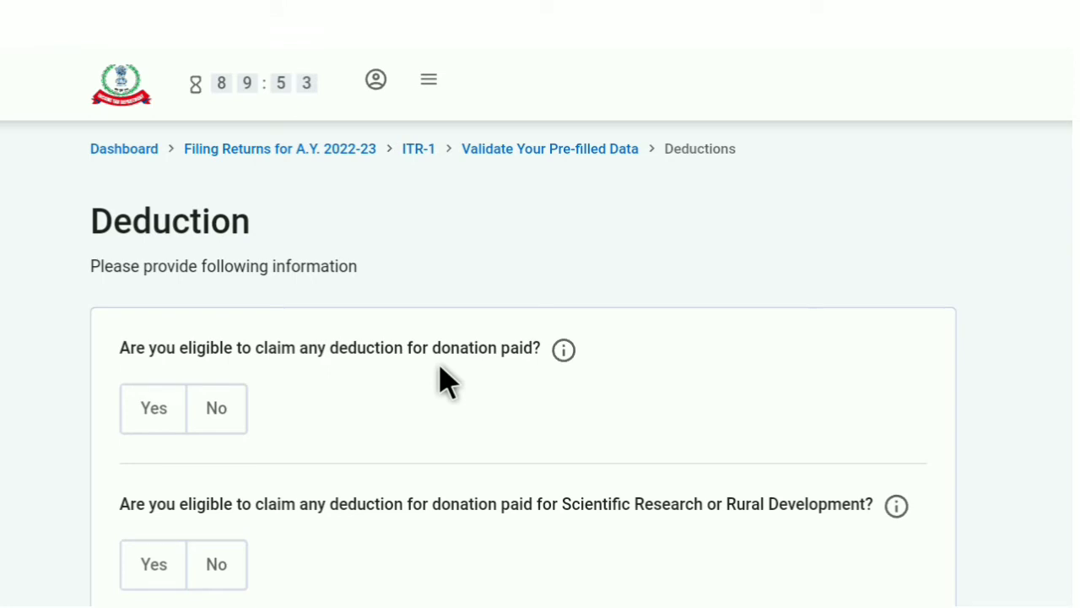
# - Read through the deduction eligibility questions, from donations and 80GG through 80C, 80CCD(2), 80D and 80E to savings bank interest under 80TTA
pyautogui.scroll(-2, 441, 371)
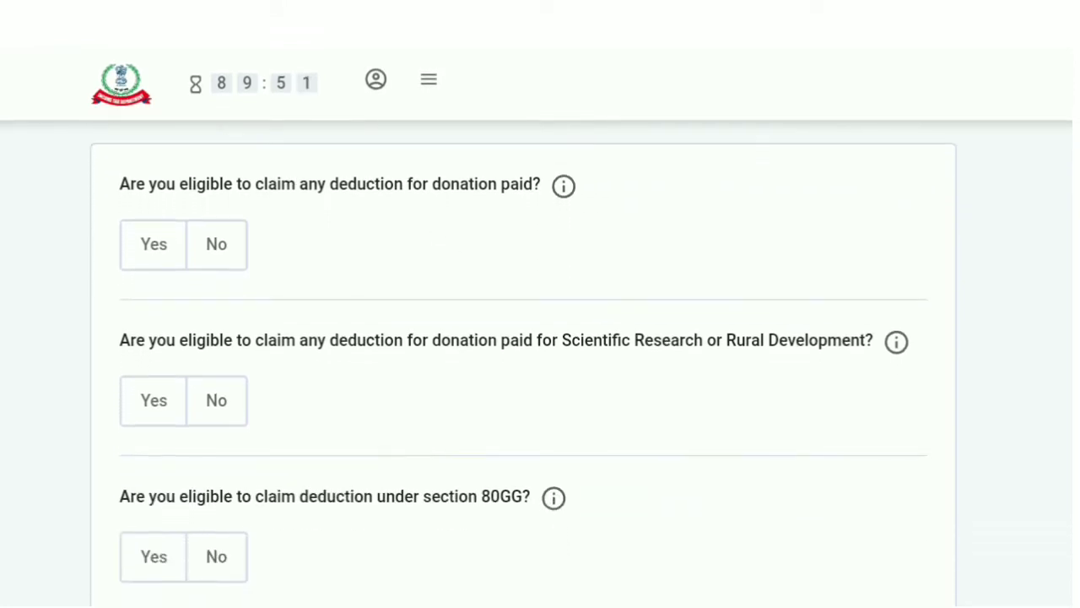
pyautogui.scroll(-2, 522, 363)
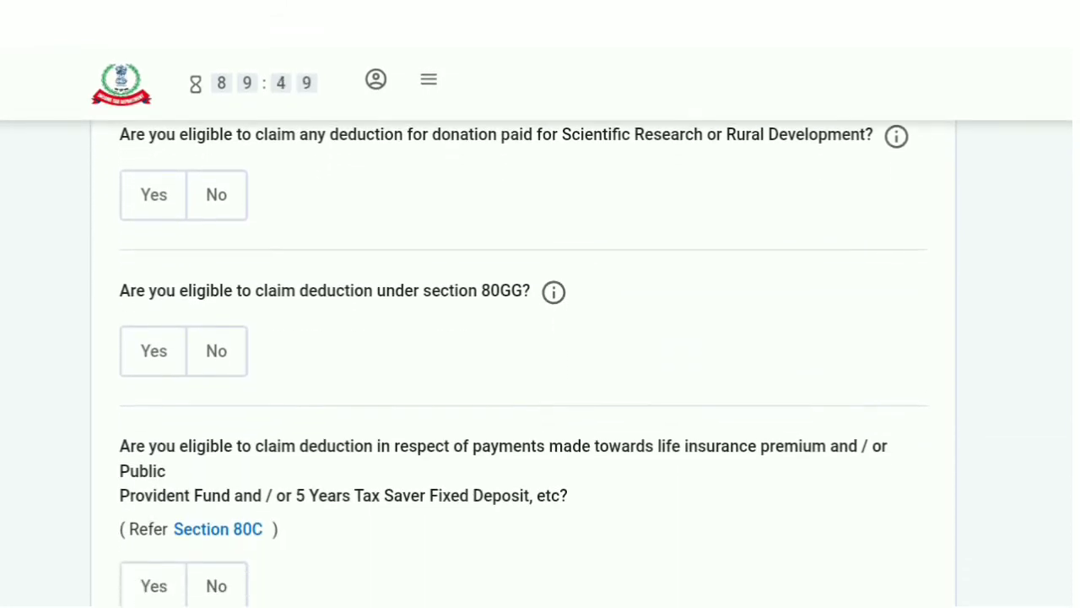
pyautogui.scroll(-3, 513, 363)
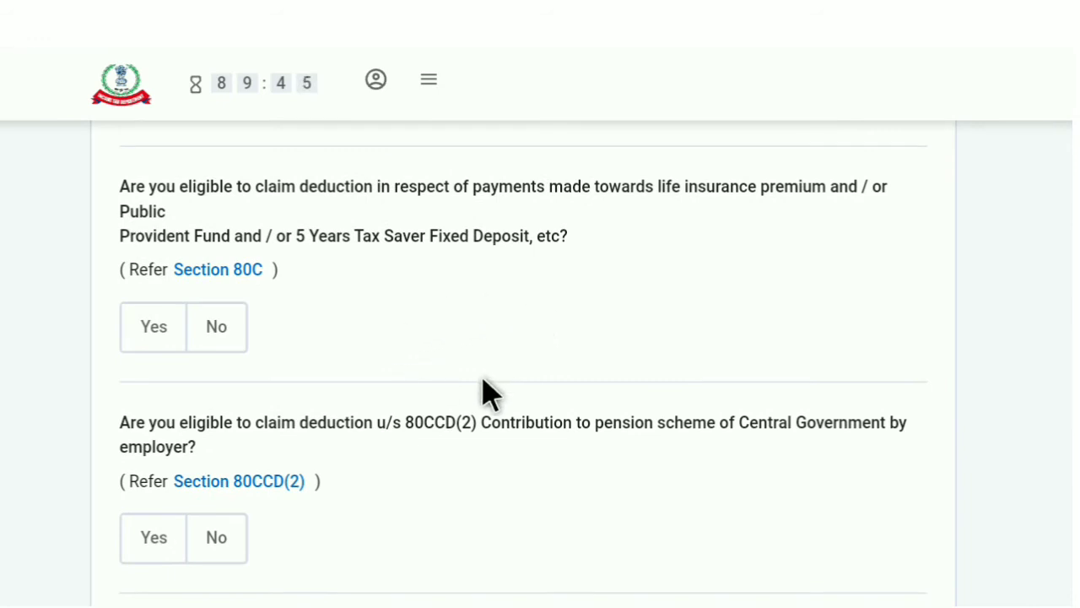
pyautogui.scroll(-2, 488, 390)
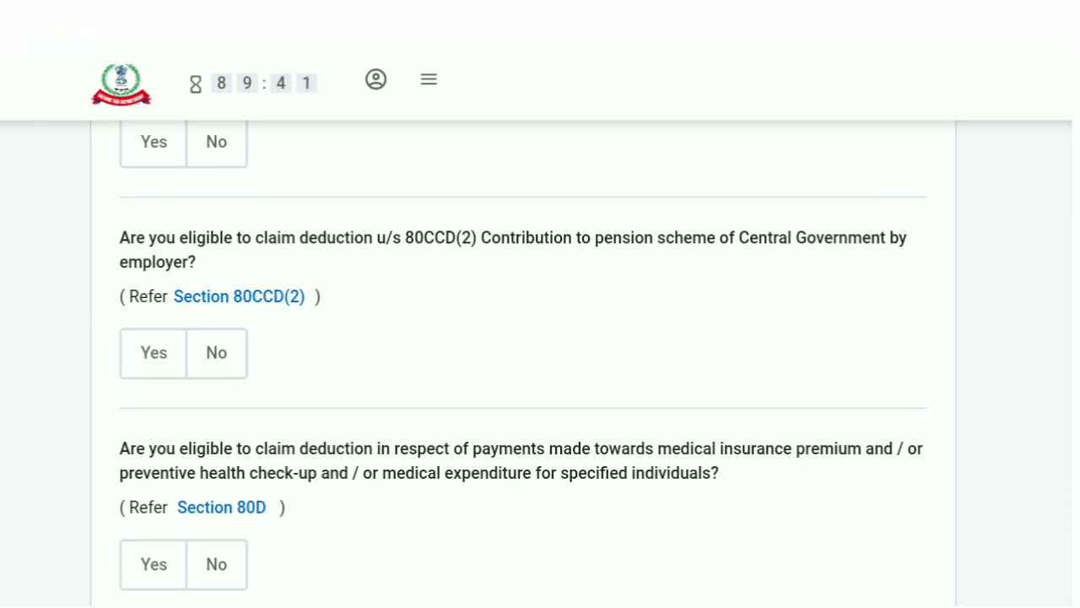
pyautogui.scroll(-3, 523, 368)
pyautogui.scroll(-3, 523, 369)
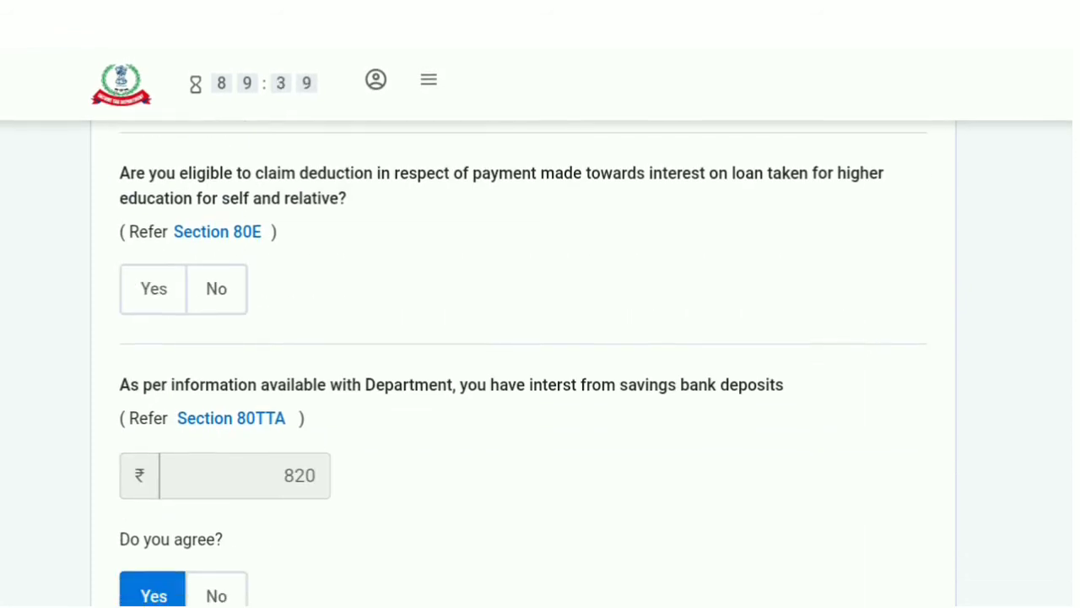
pyautogui.scroll(-3, 524, 369)
pyautogui.scroll(-1, 523, 369)
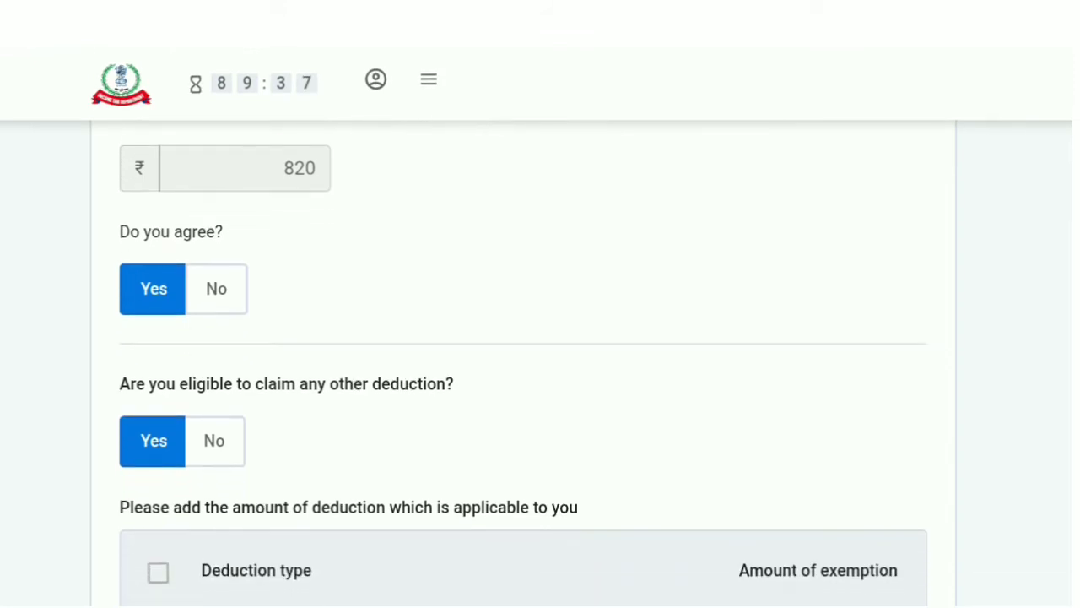
pyautogui.scroll(2, 523, 369)
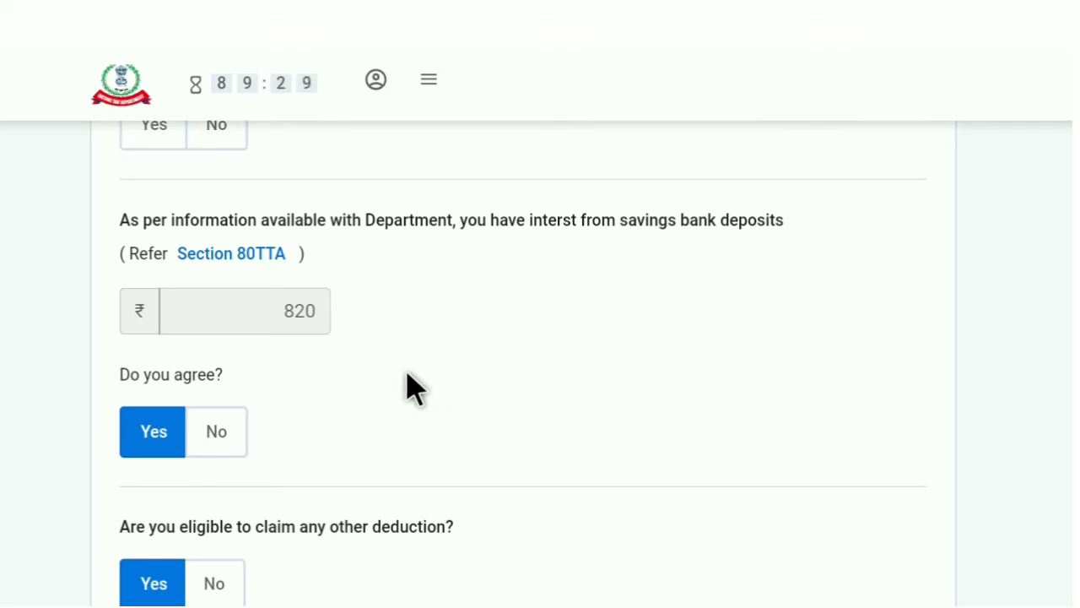
pyautogui.scroll(-1, 540, 426)
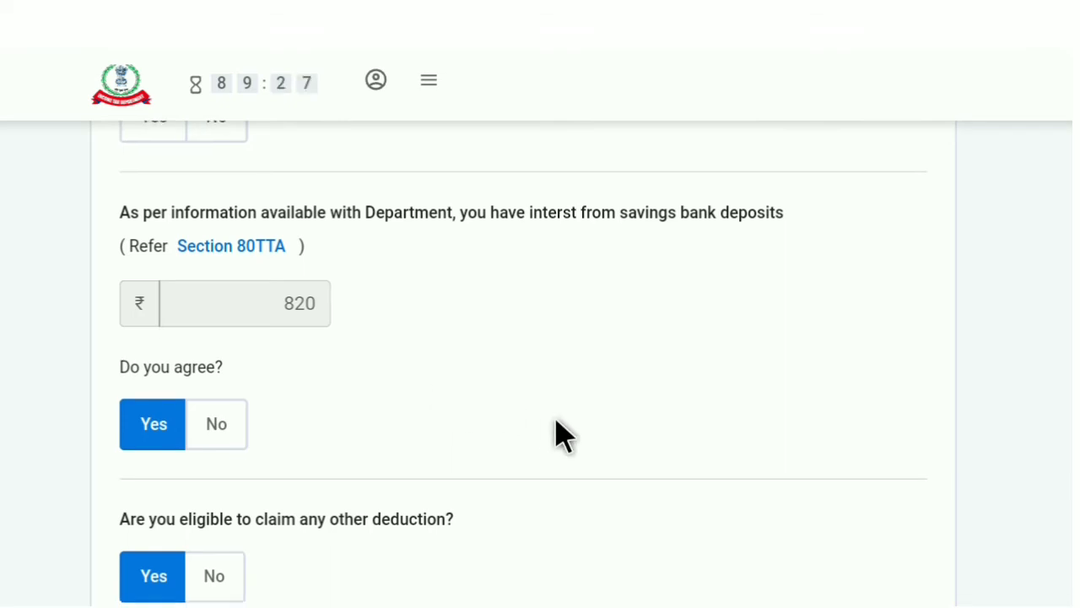
# - Examine the other deduction types available to claim, from 80CCC pension fund payments to 80U disability
pyautogui.scroll(-5, 564, 434)
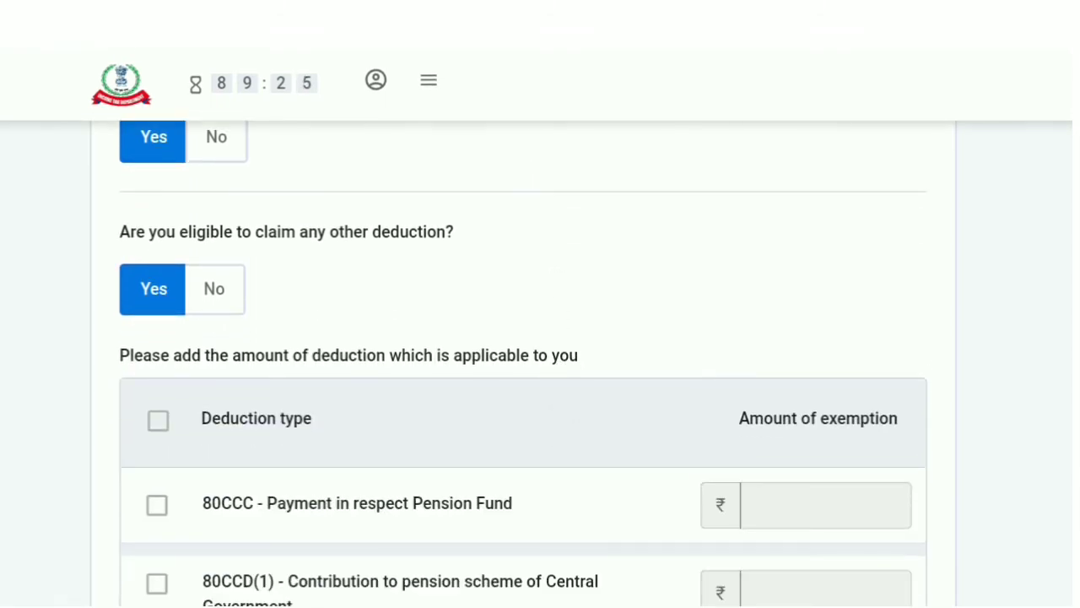
pyautogui.scroll(-2, 524, 363)
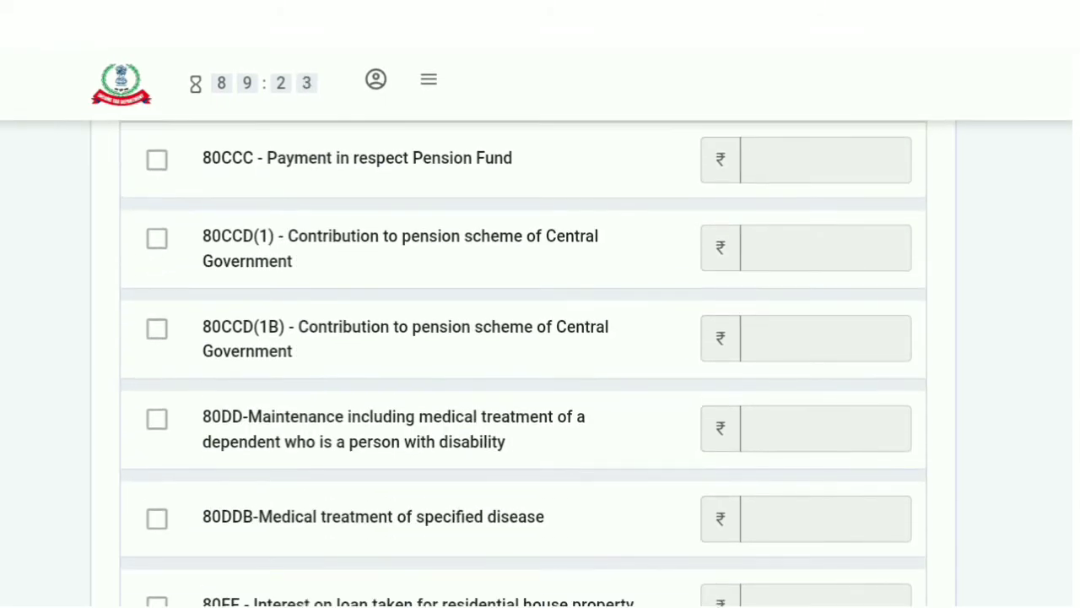
pyautogui.scroll(-3, 523, 363)
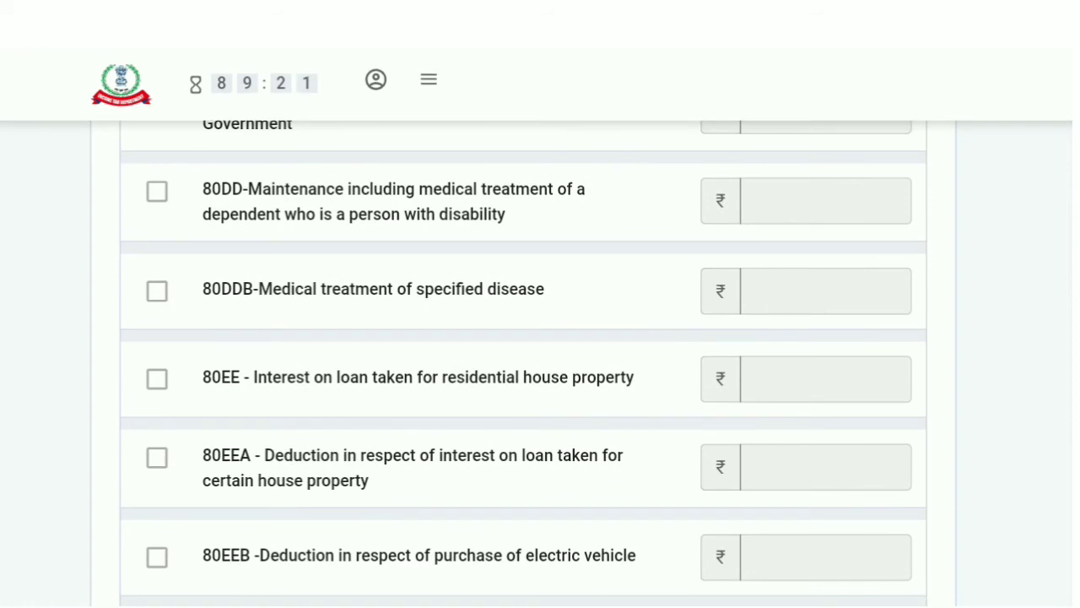
pyautogui.scroll(-3, 524, 362)
pyautogui.scroll(-3, 523, 337)
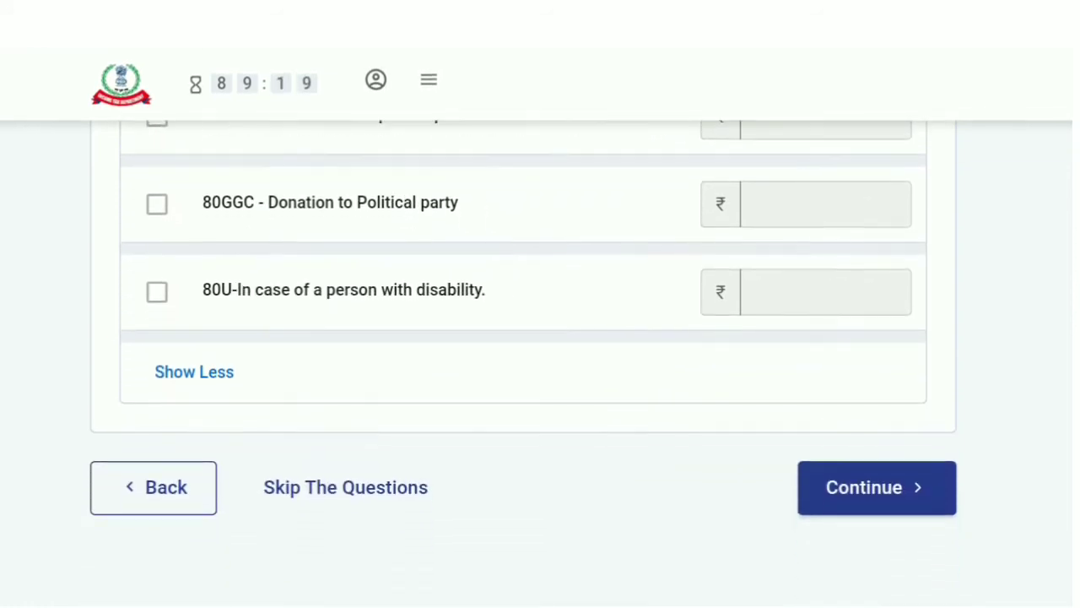
# - Recheck the eligibility questions on employer pension contribution, medical insurance, education loan interest and savings bank interest
pyautogui.scroll(10, 523, 380)
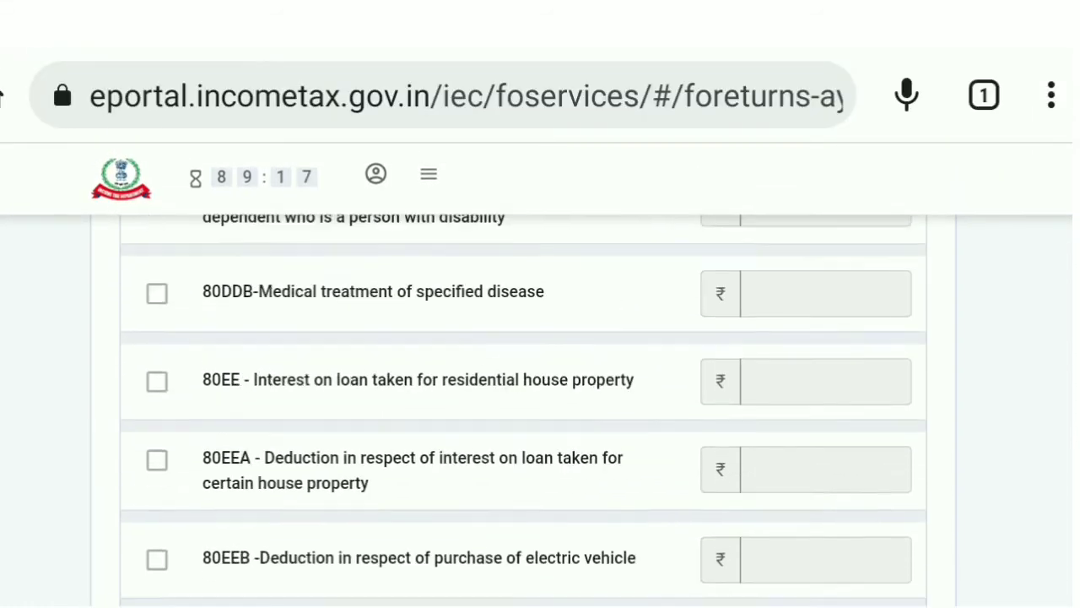
pyautogui.scroll(10, 523, 380)
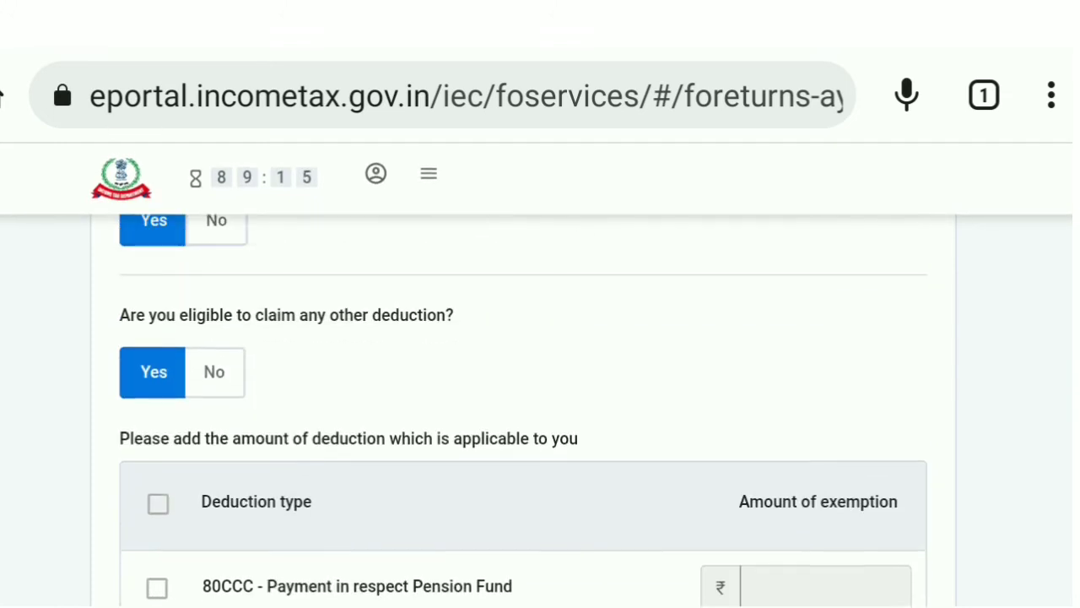
pyautogui.scroll(3, 523, 380)
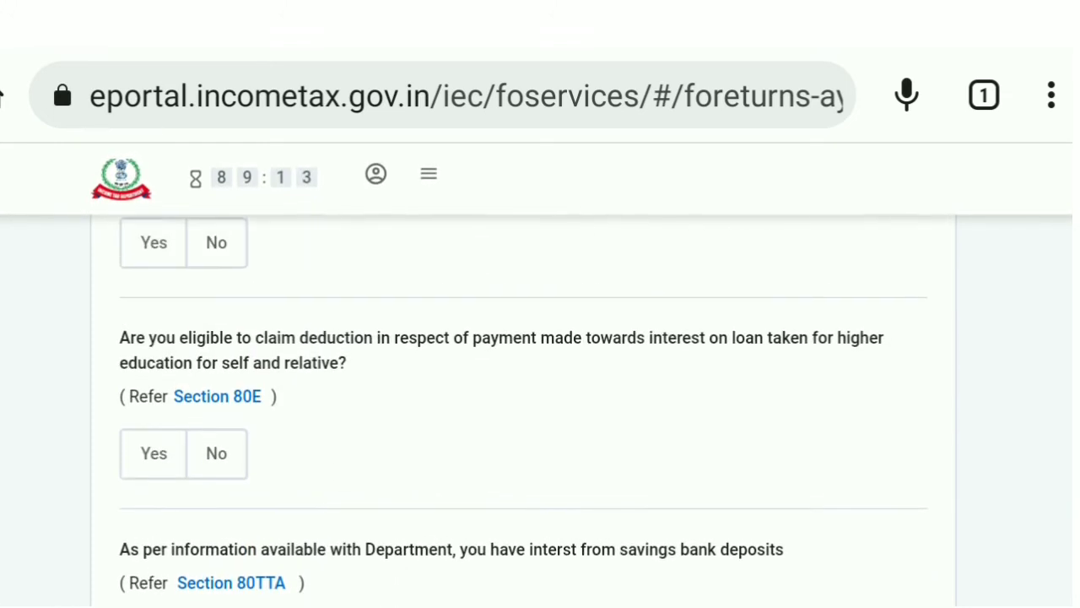
pyautogui.scroll(3, 523, 380)
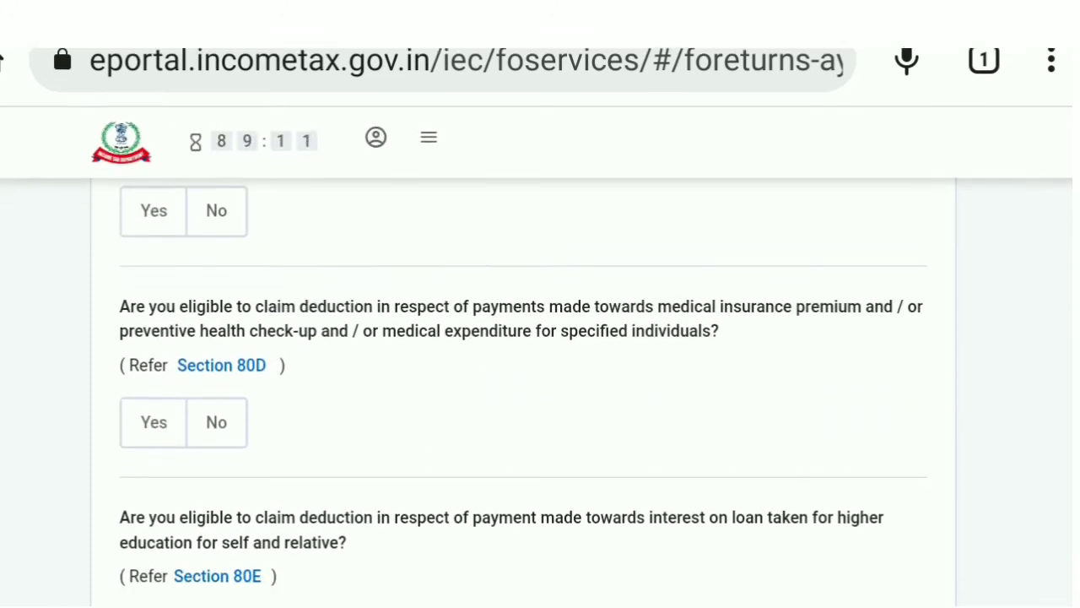
pyautogui.scroll(2, 524, 380)
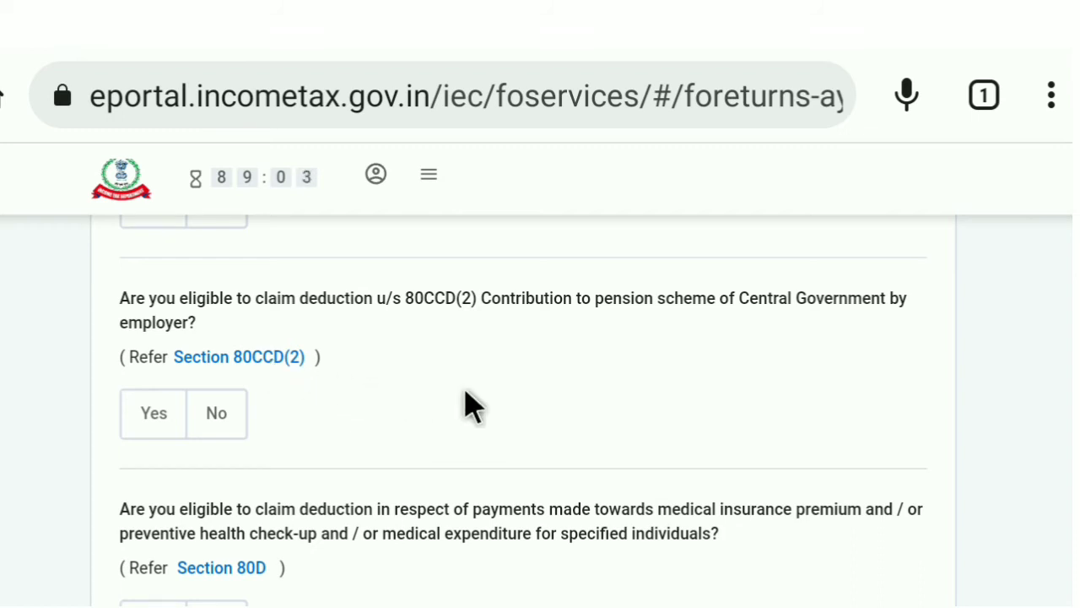
pyautogui.scroll(-3, 470, 405)
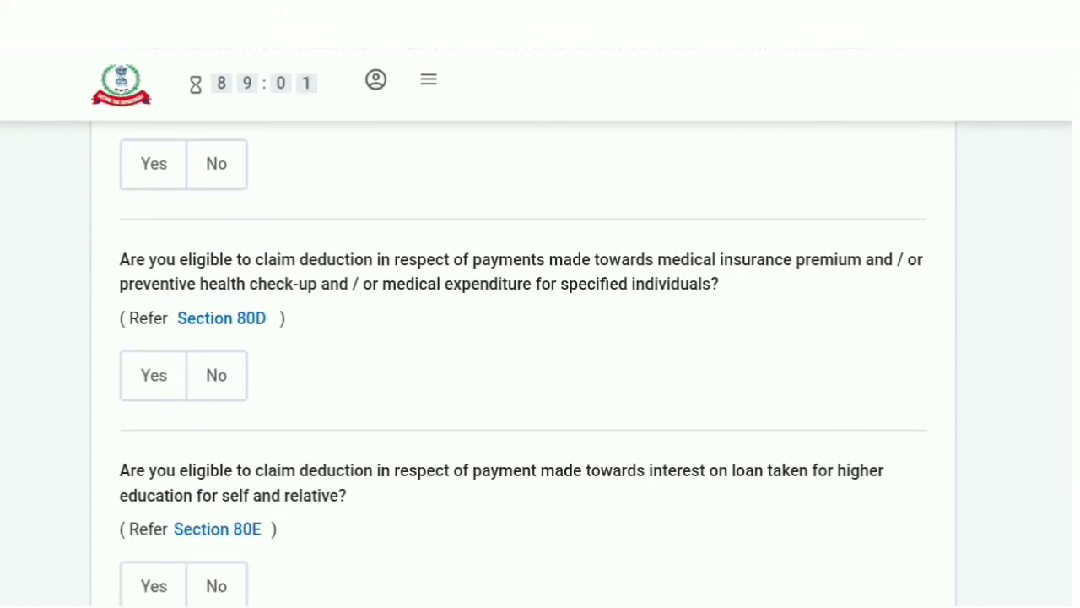
pyautogui.scroll(-1, 520, 363)
pyautogui.scroll(1, 521, 362)
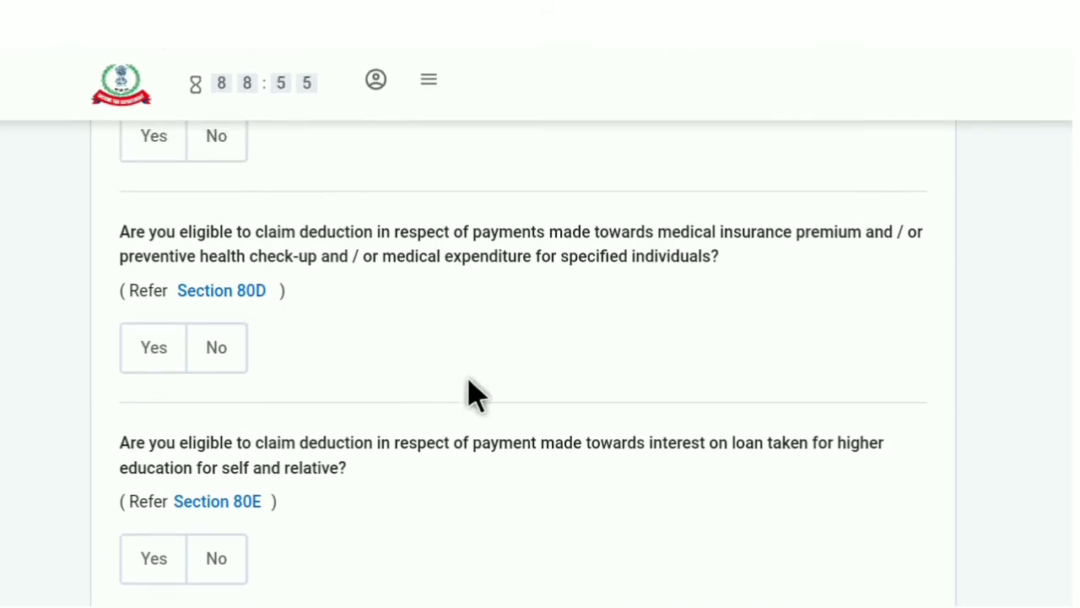
pyautogui.scroll(-2, 473, 392)
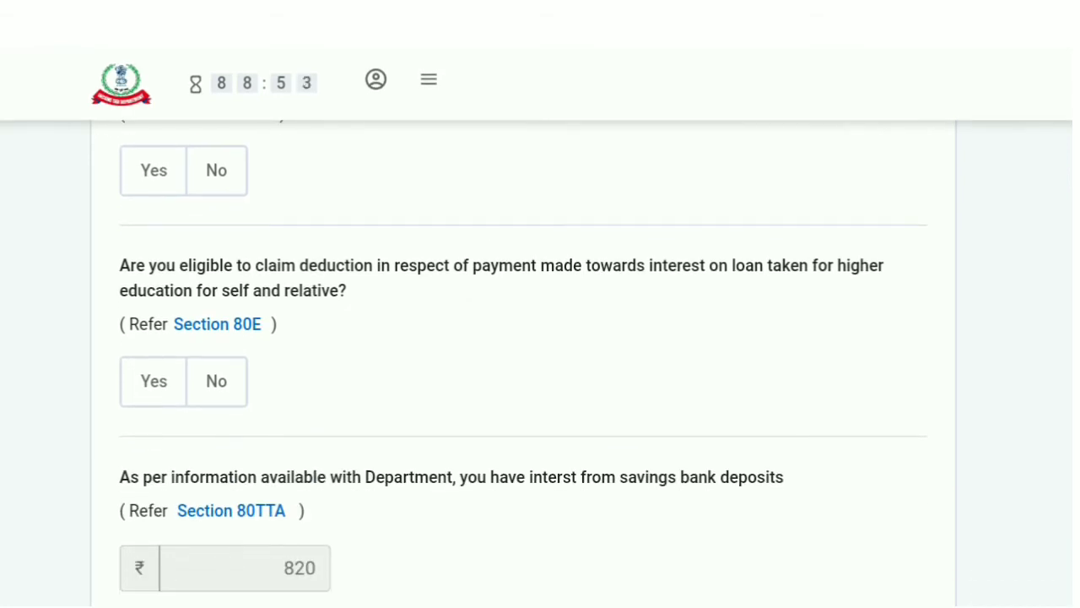
pyautogui.scroll(-2, 524, 363)
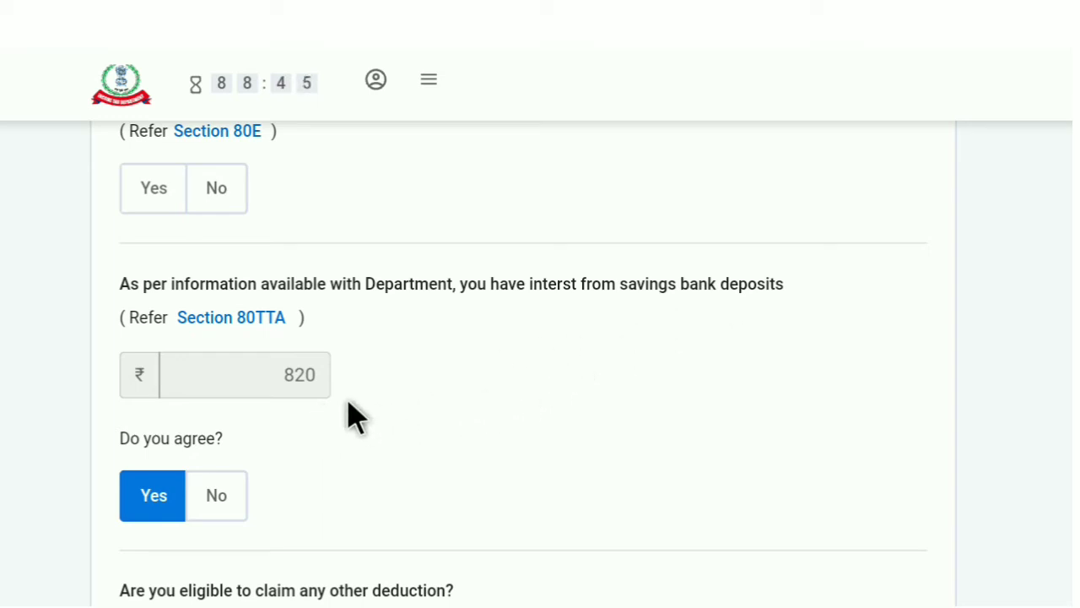
# - Continue from the deduction questions to the deduction verification page, keeping the pre-selected answers
pyautogui.scroll(-6, 571, 456)
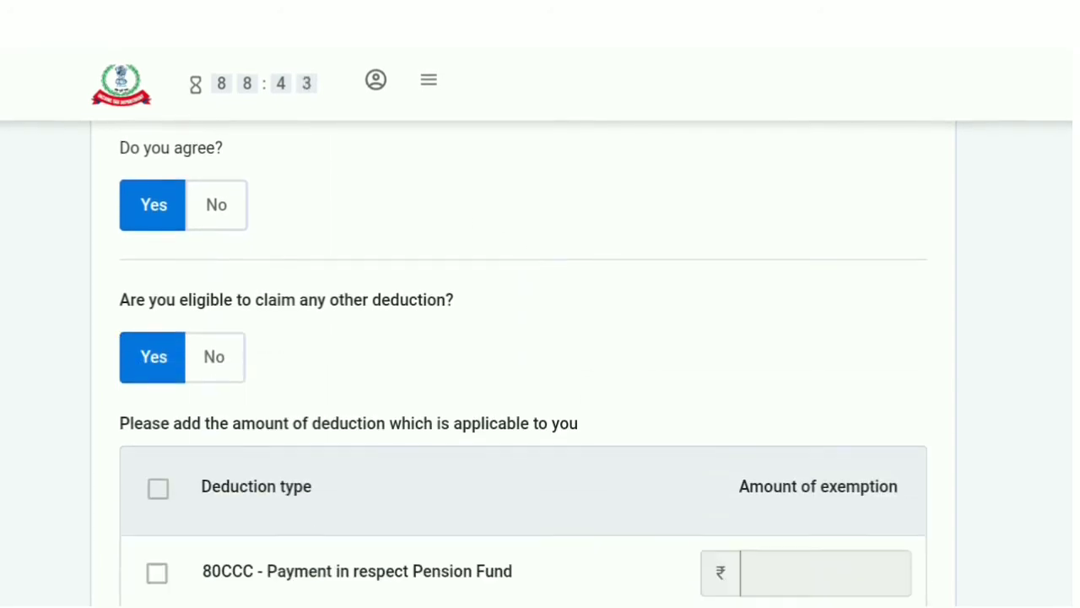
pyautogui.scroll(-7, 524, 362)
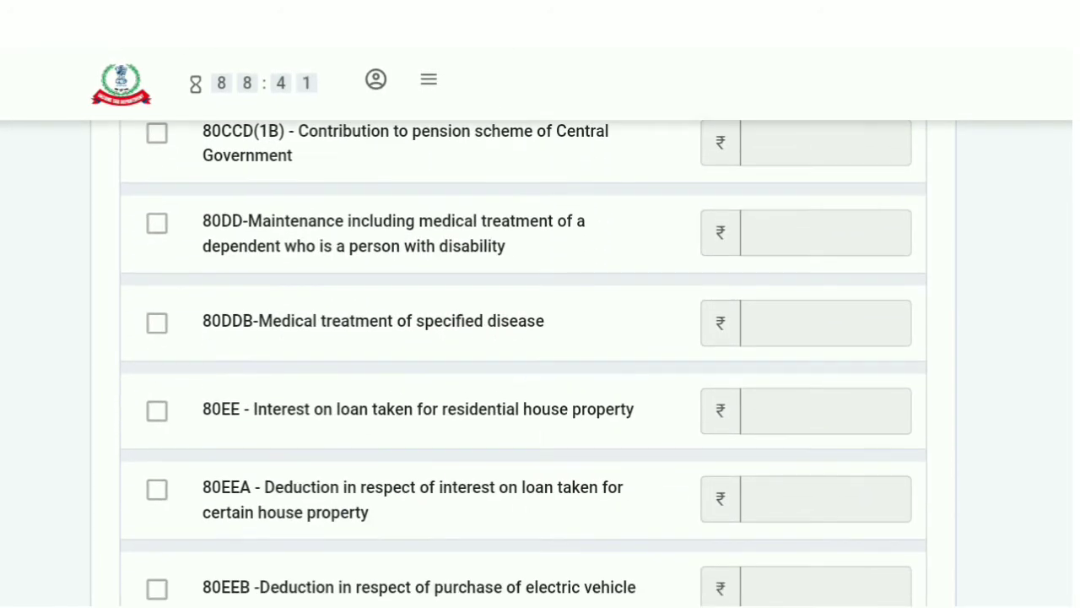
pyautogui.scroll(-3, 523, 363)
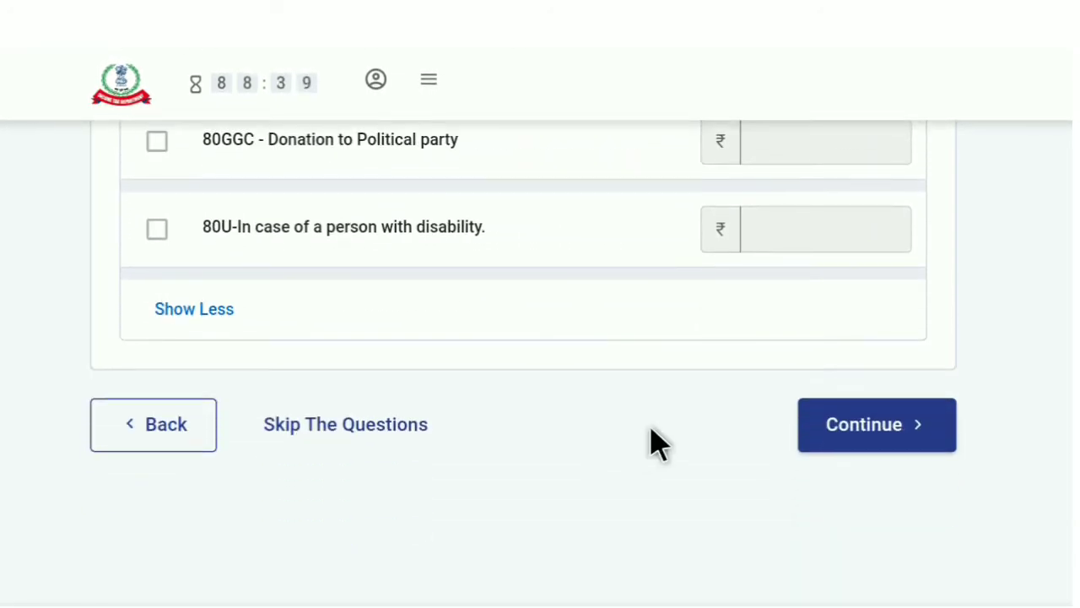
pyautogui.click(848, 437)
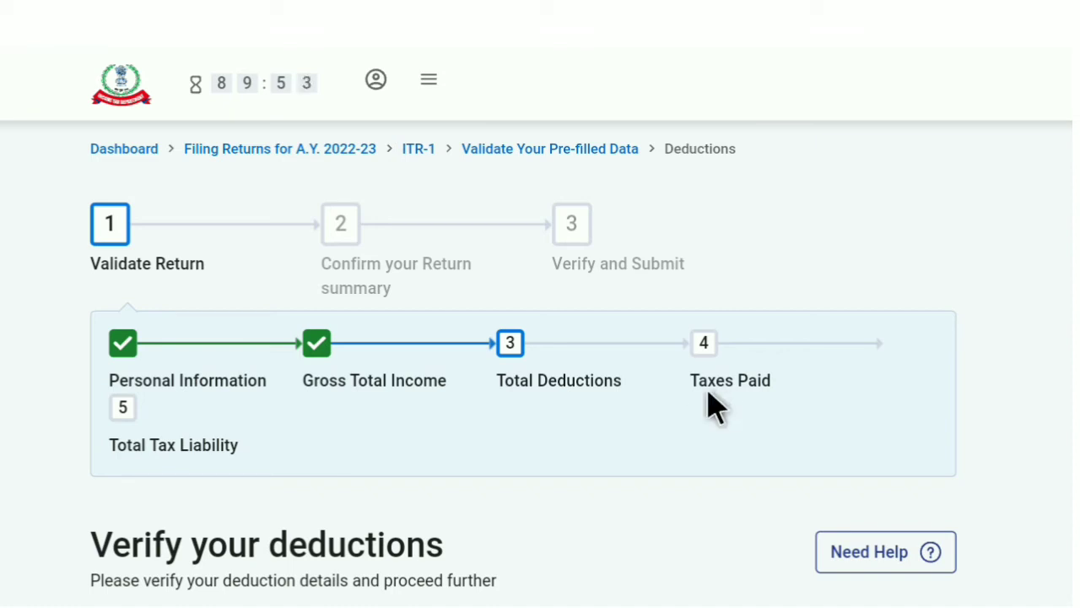
# - Review the 80D and 80TTA entries, the other claimable deductions and the Total Deductions on the verification page
pyautogui.scroll(-3, 564, 460)
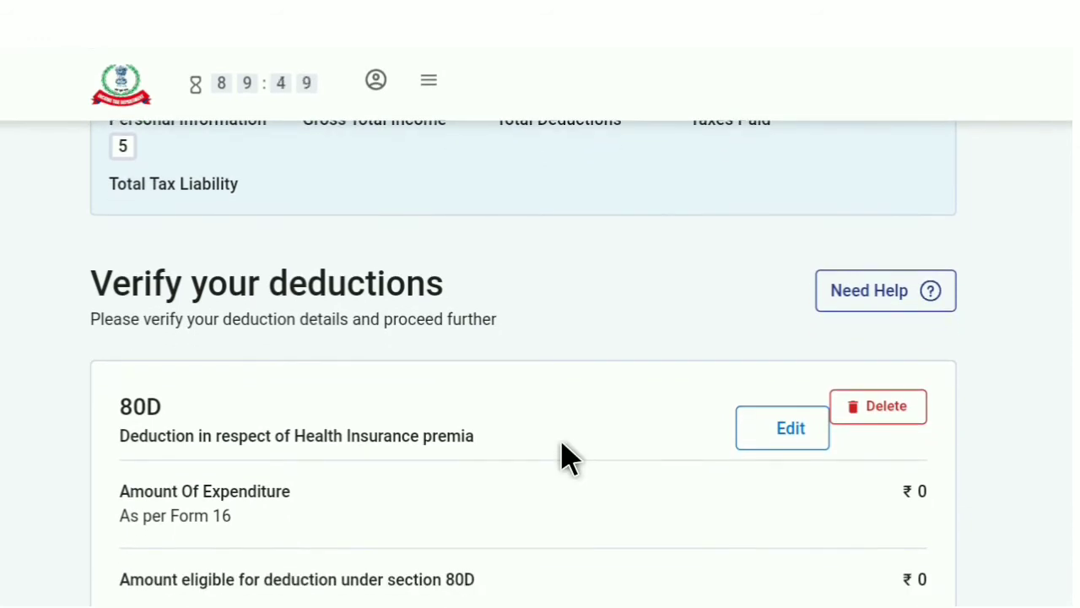
pyautogui.scroll(-2, 565, 459)
pyautogui.scroll(-2, 565, 459)
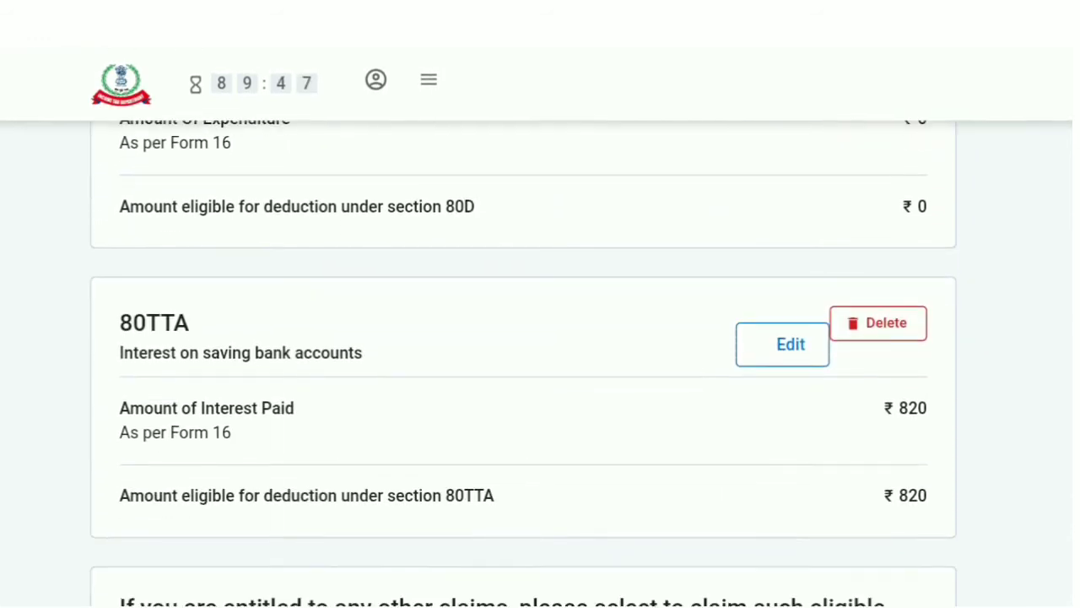
pyautogui.scroll(-2, 566, 459)
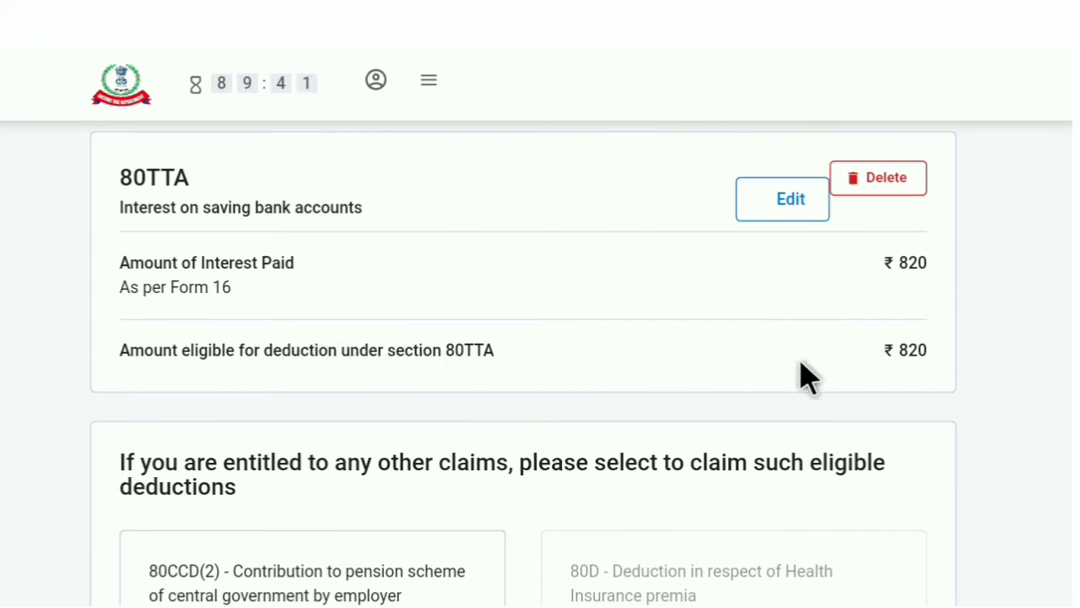
pyautogui.scroll(-3, 800, 363)
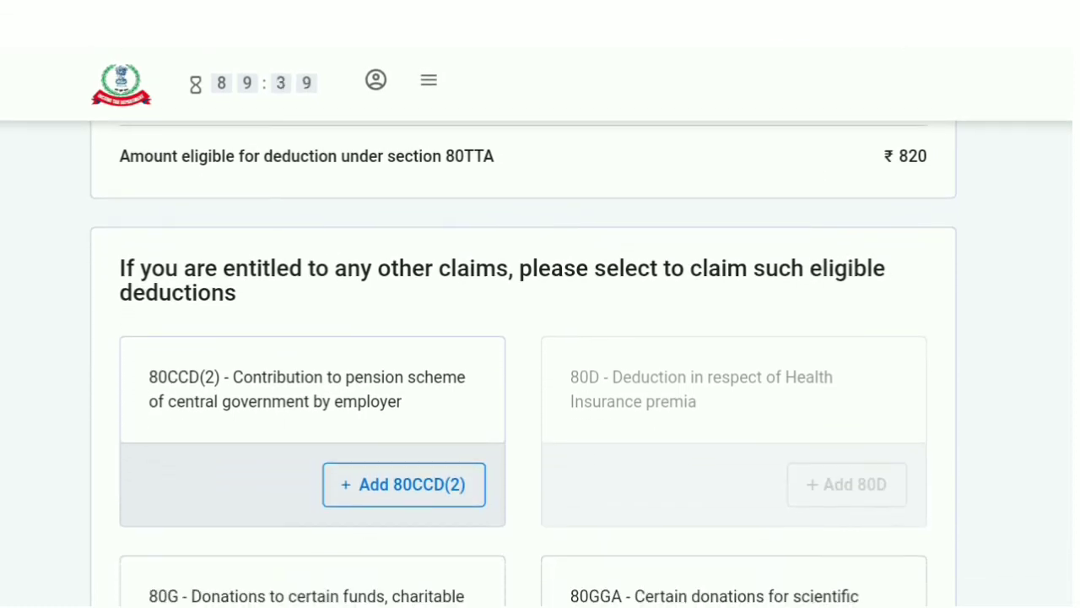
pyautogui.scroll(-1, 523, 338)
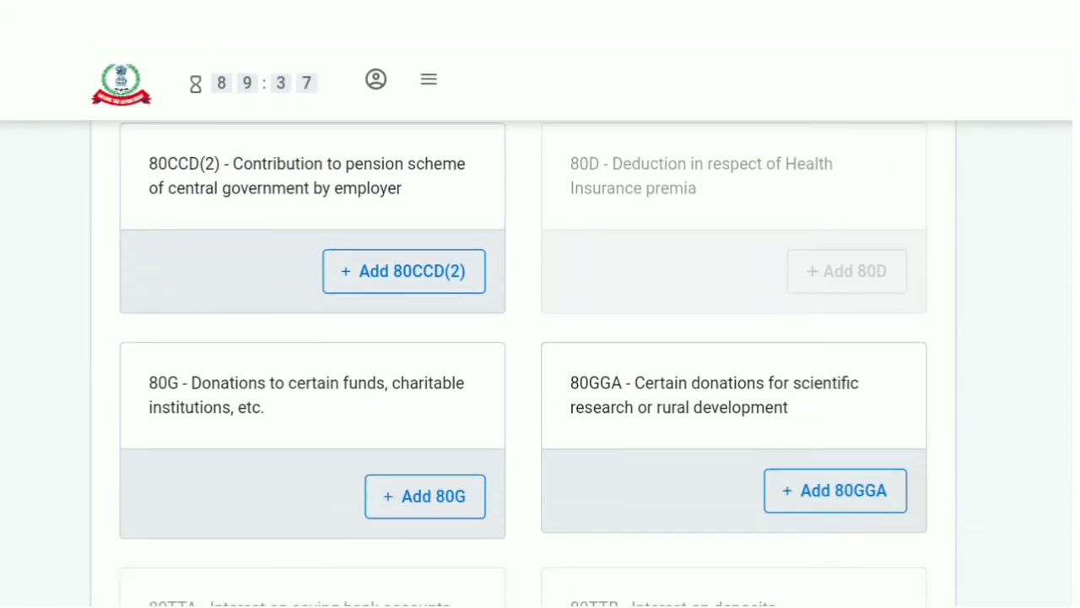
pyautogui.scroll(-3, 523, 363)
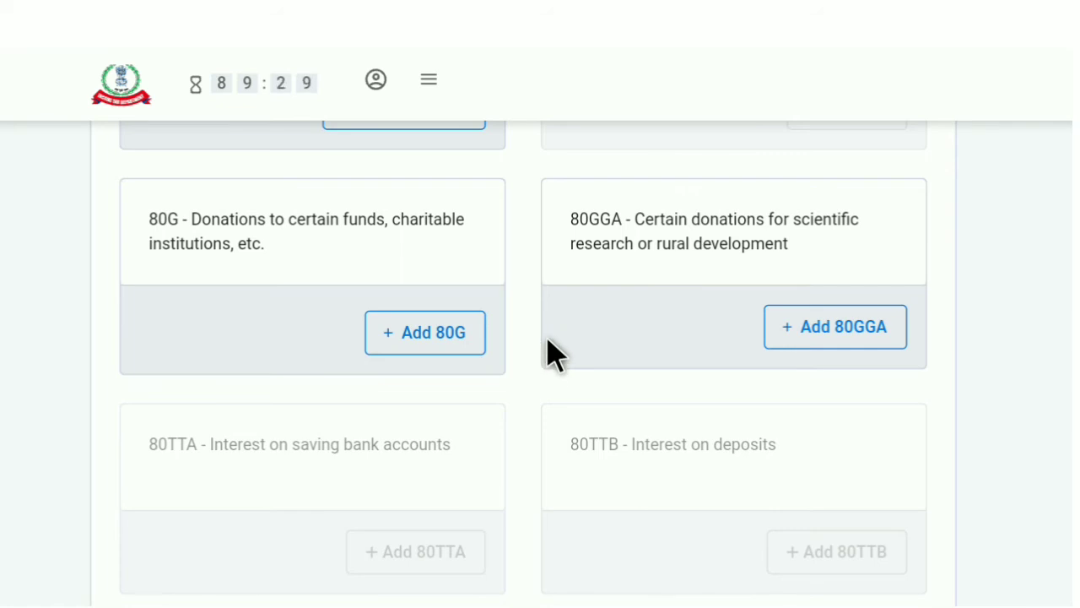
pyautogui.scroll(-4, 552, 344)
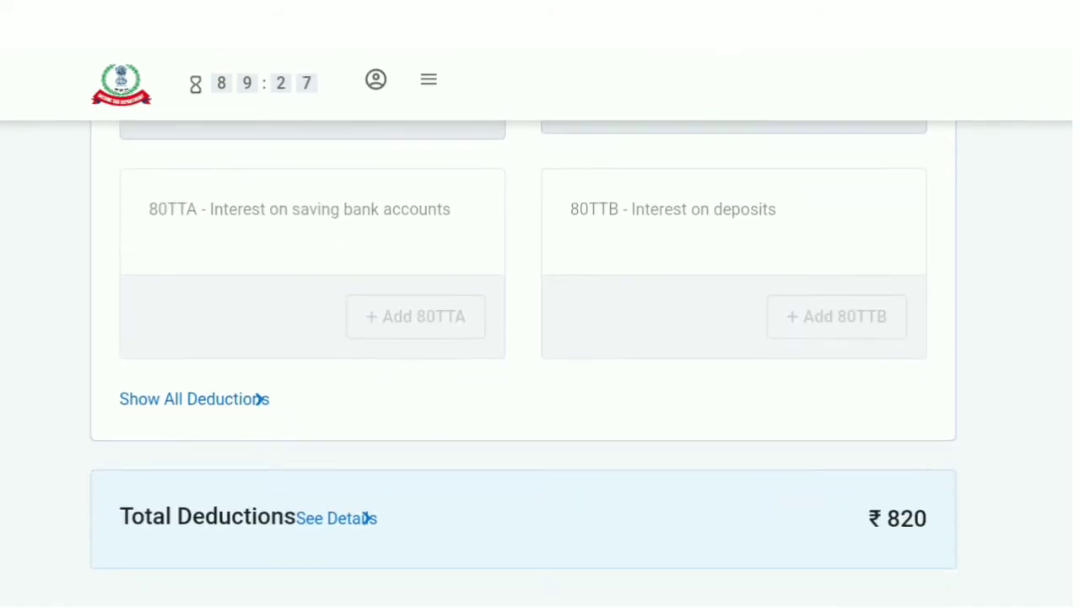
pyautogui.scroll(-2, 446, 368)
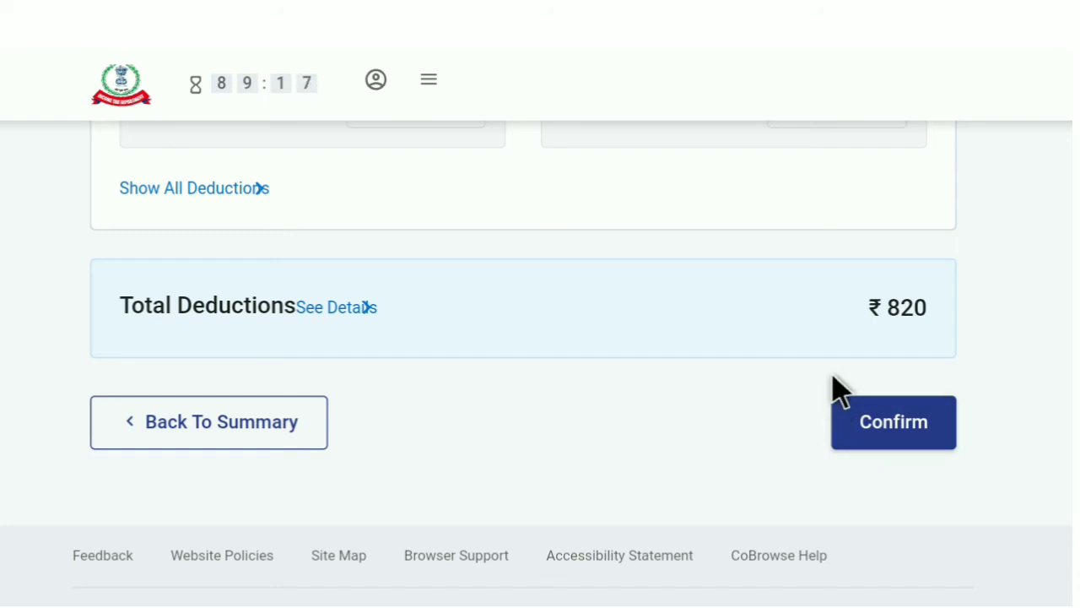
pyautogui.scroll(5, 844, 369)
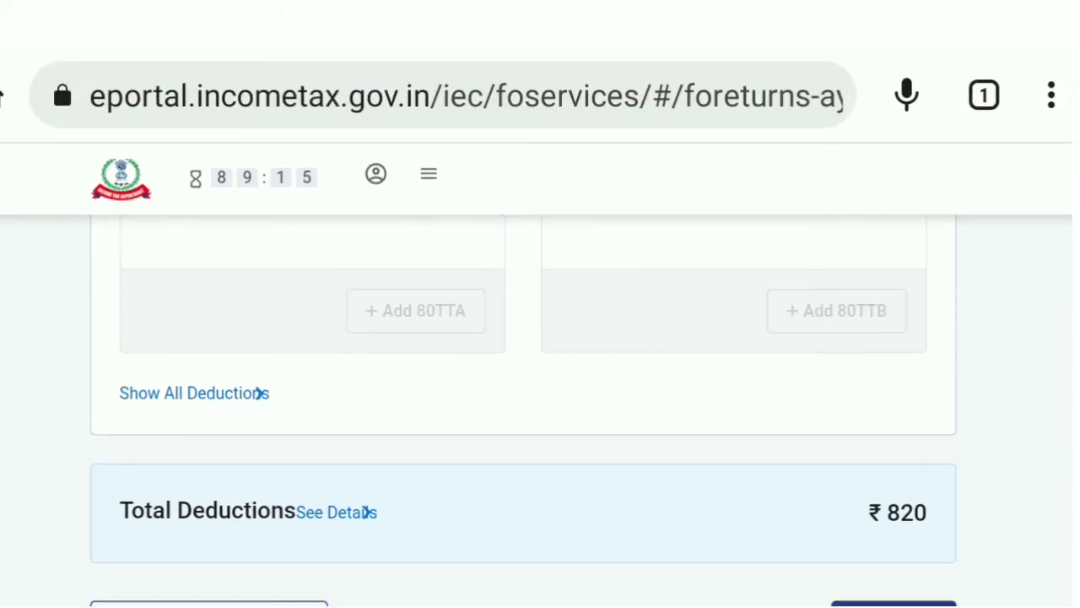
pyautogui.scroll(-5, 523, 337)
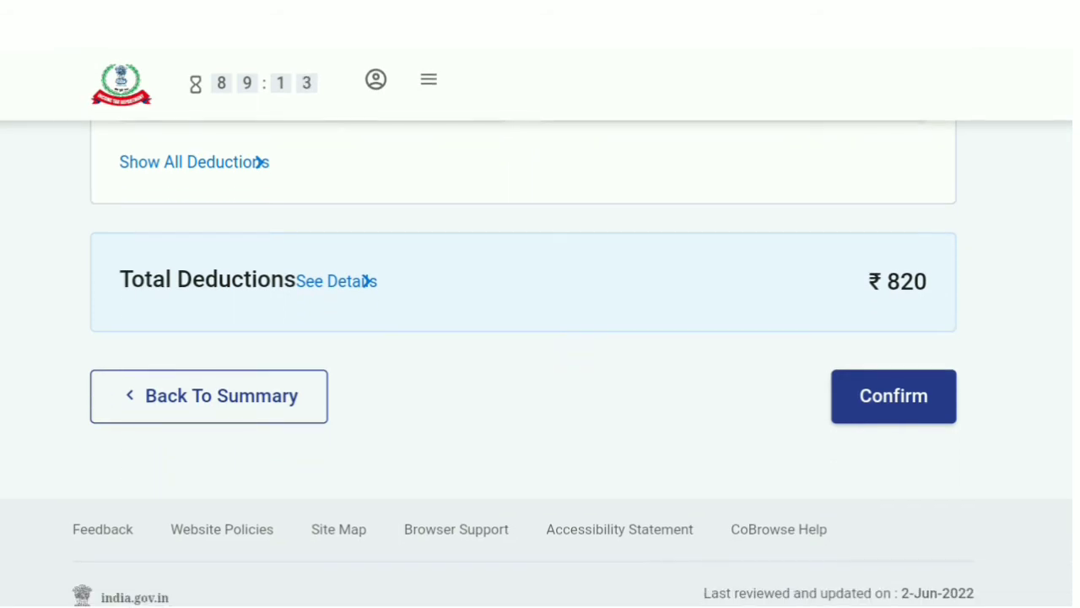
# - Confirm the Total Deductions section and open the Tax Paid section from the return summary
pyautogui.scroll(-2, 540, 338)
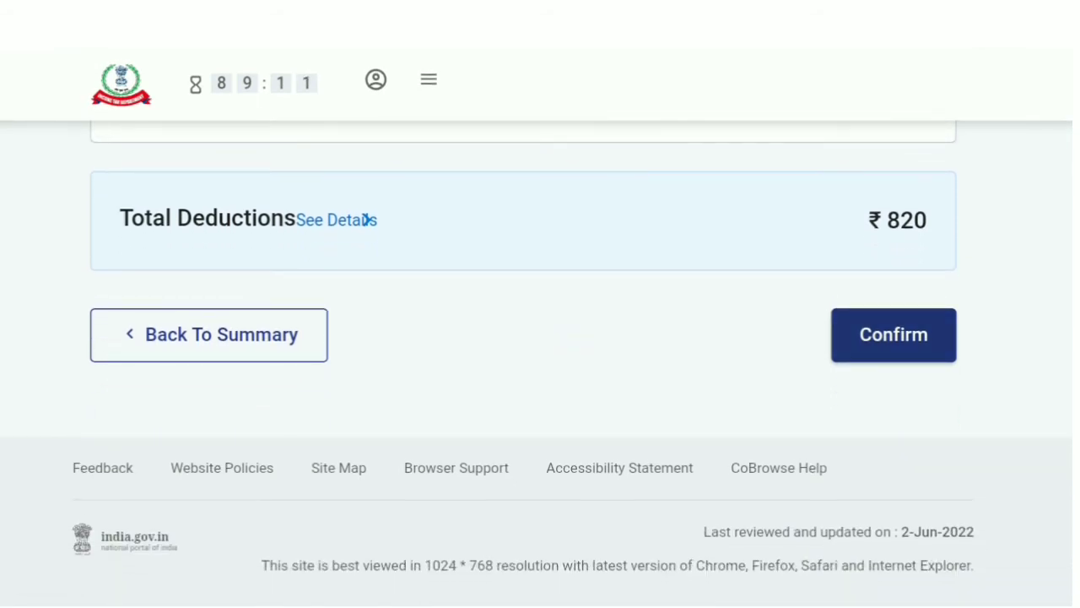
pyautogui.click(912, 338)
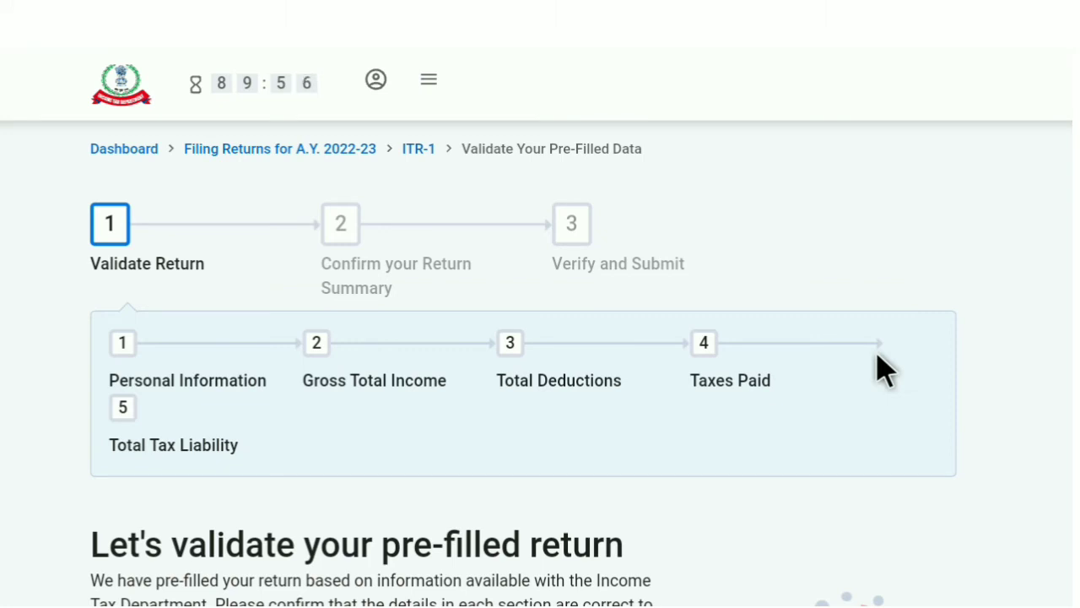
pyautogui.scroll(-2, 729, 410)
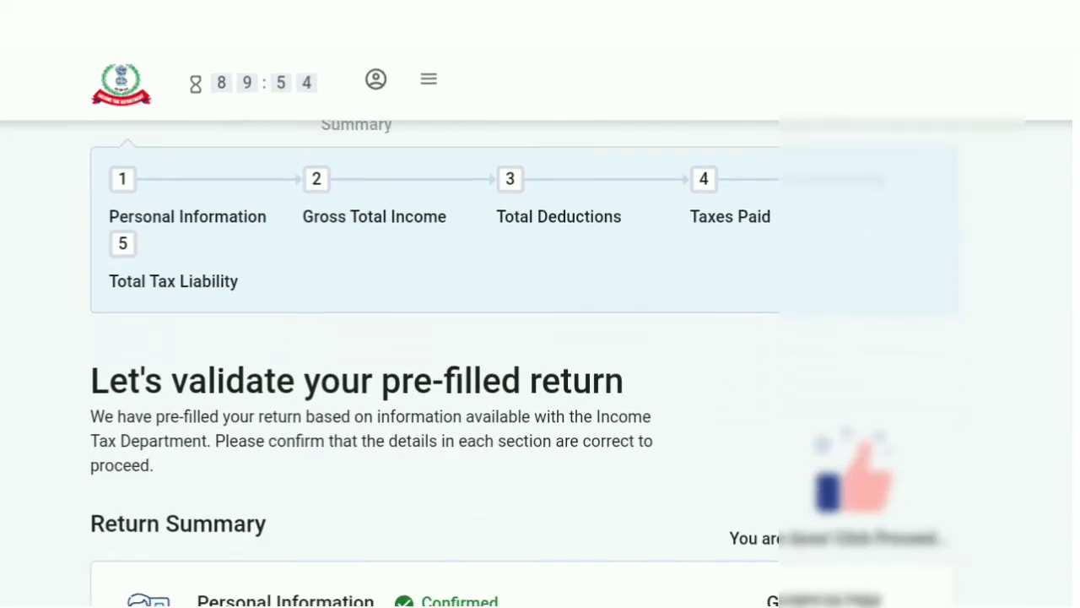
pyautogui.scroll(-3, 540, 354)
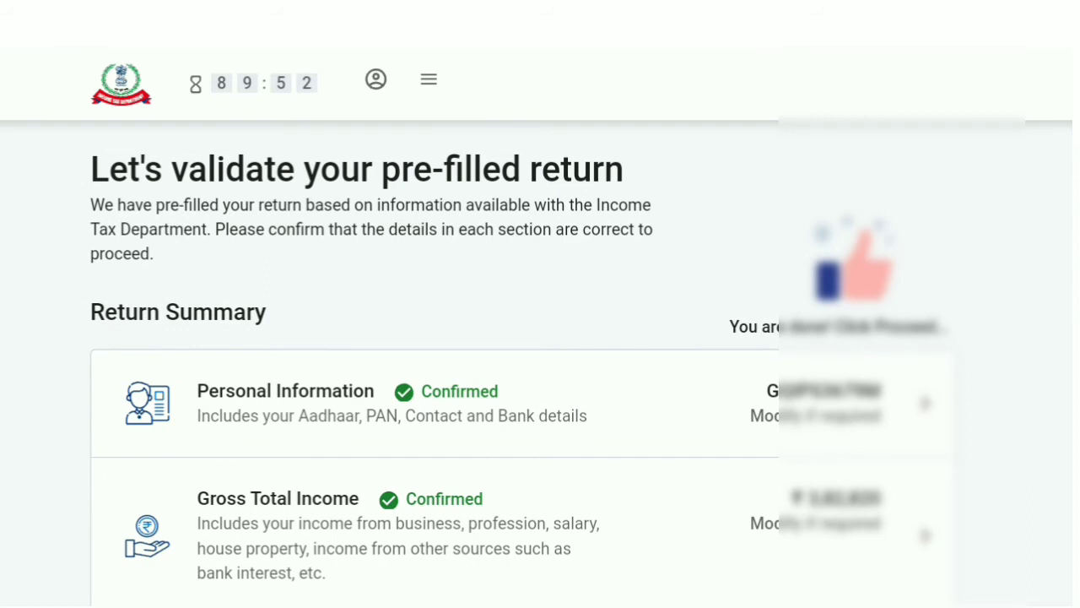
pyautogui.scroll(-2, 540, 354)
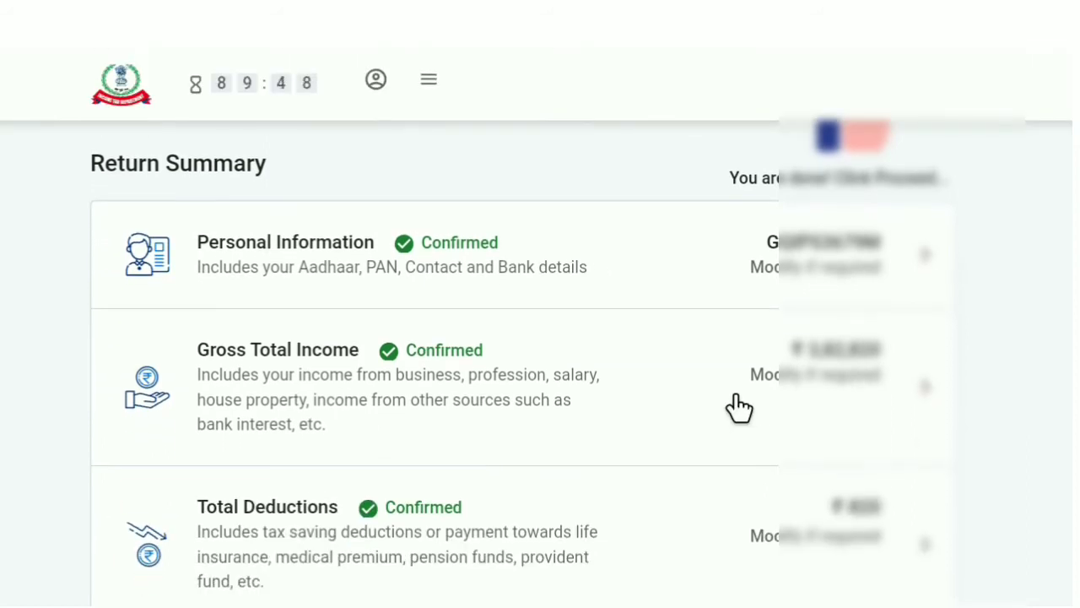
pyautogui.scroll(-3, 741, 407)
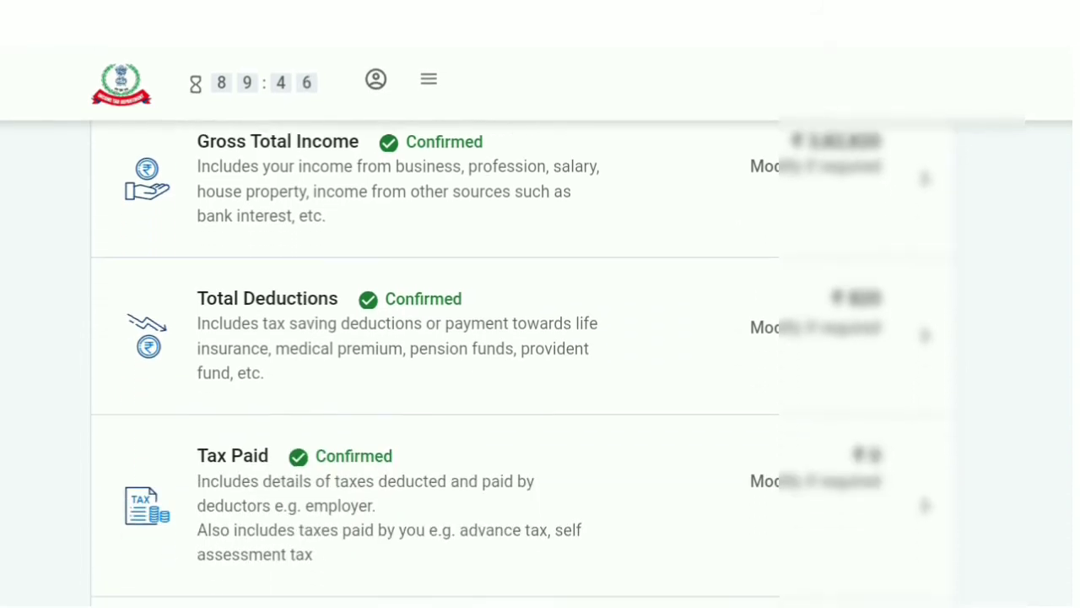
pyautogui.scroll(-1, 684, 458)
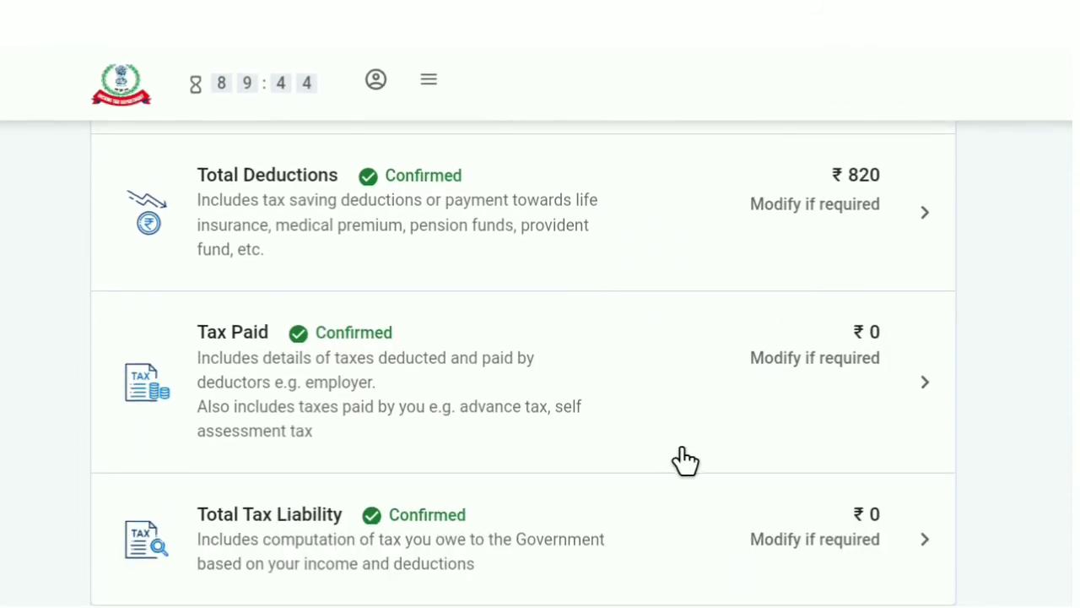
pyautogui.click(501, 391)
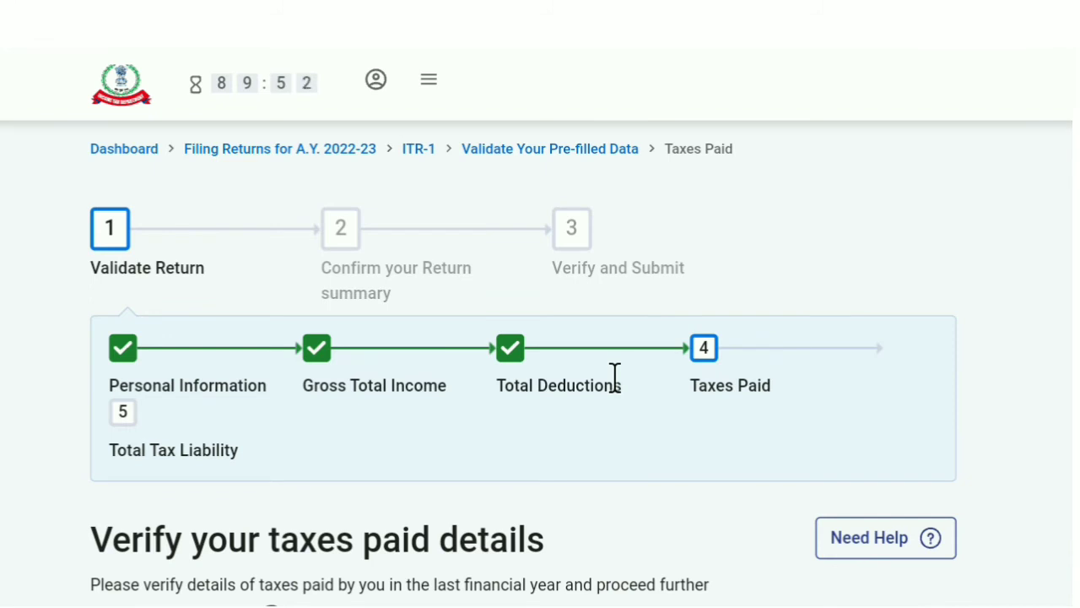
# - Check the TDS, TCS, advance tax and self-assessment tax entries, and confirm the taxes paid details
pyautogui.scroll(-3, 615, 377)
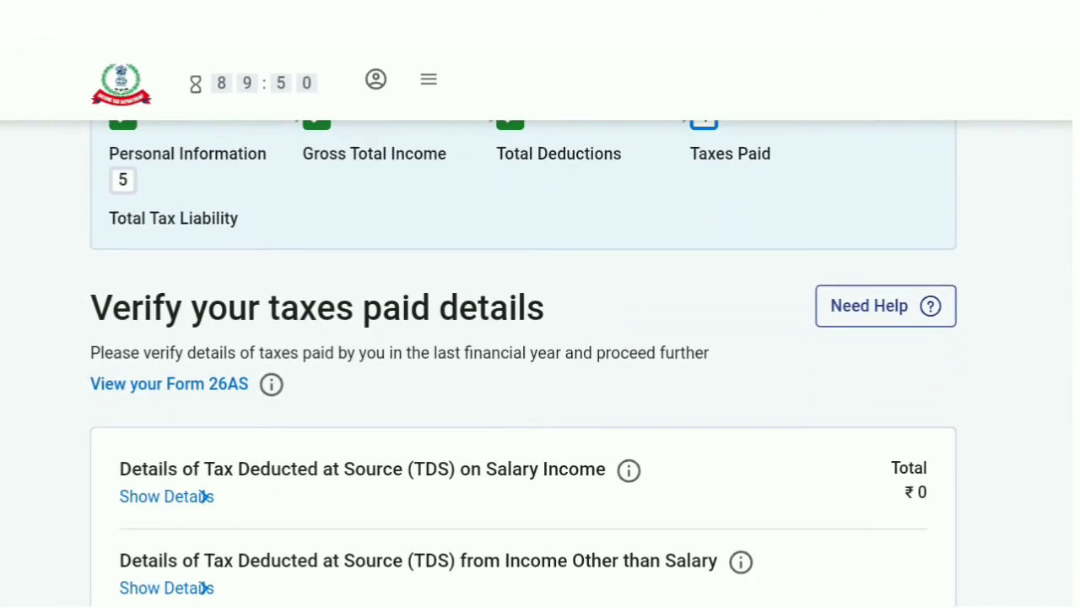
pyautogui.scroll(-2, 524, 363)
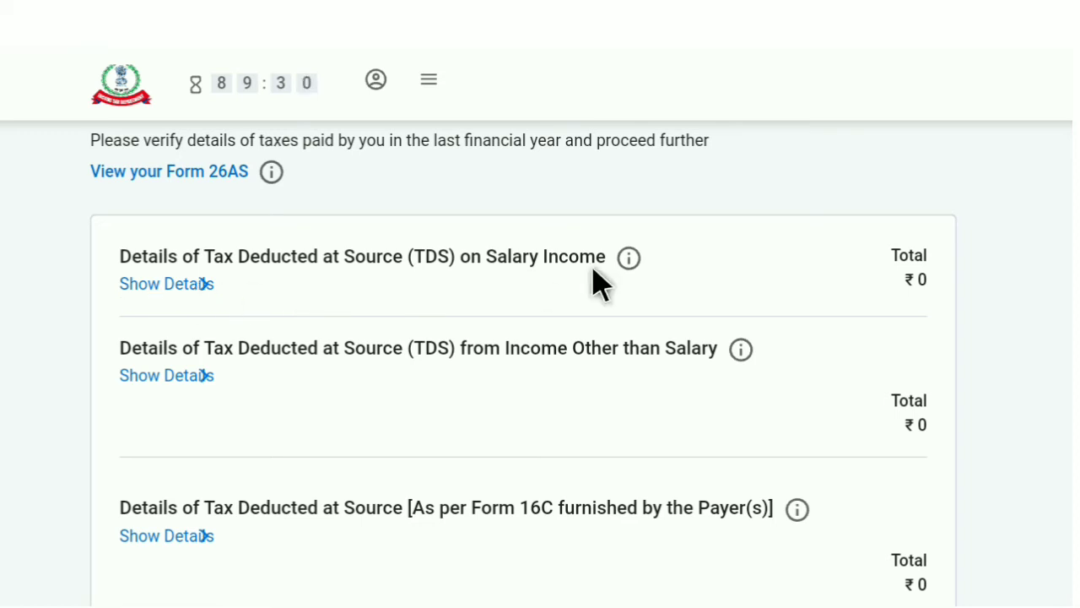
pyautogui.scroll(-2, 596, 284)
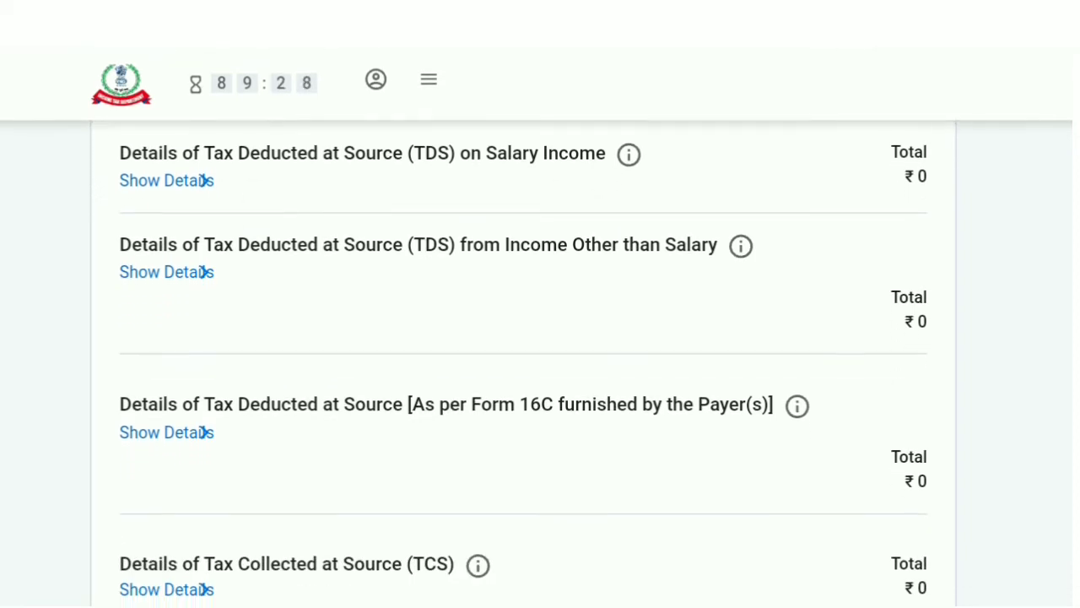
pyautogui.scroll(-1, 596, 284)
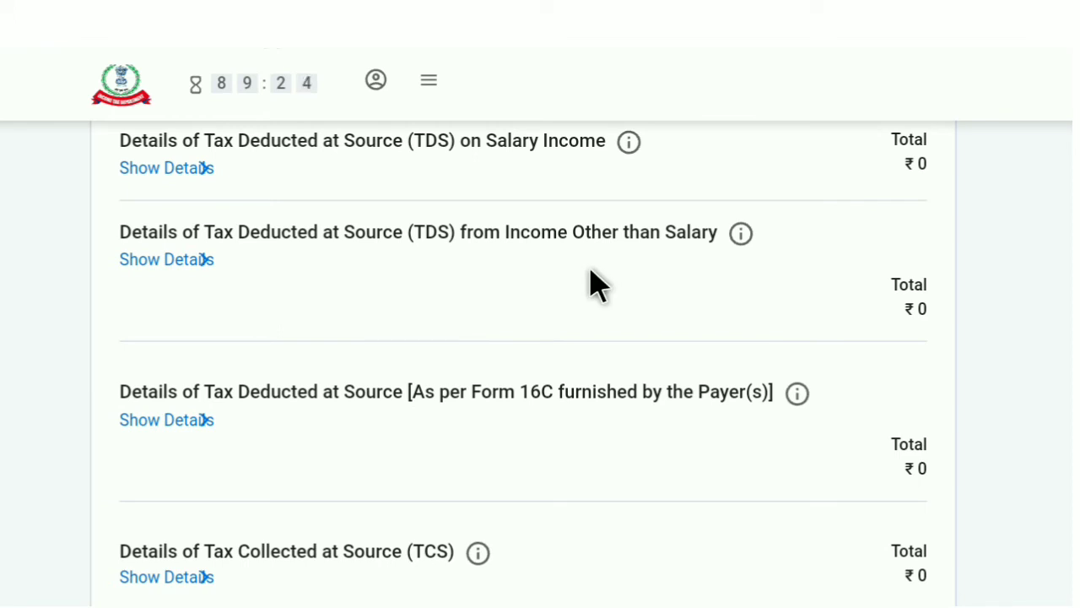
pyautogui.scroll(-3, 596, 285)
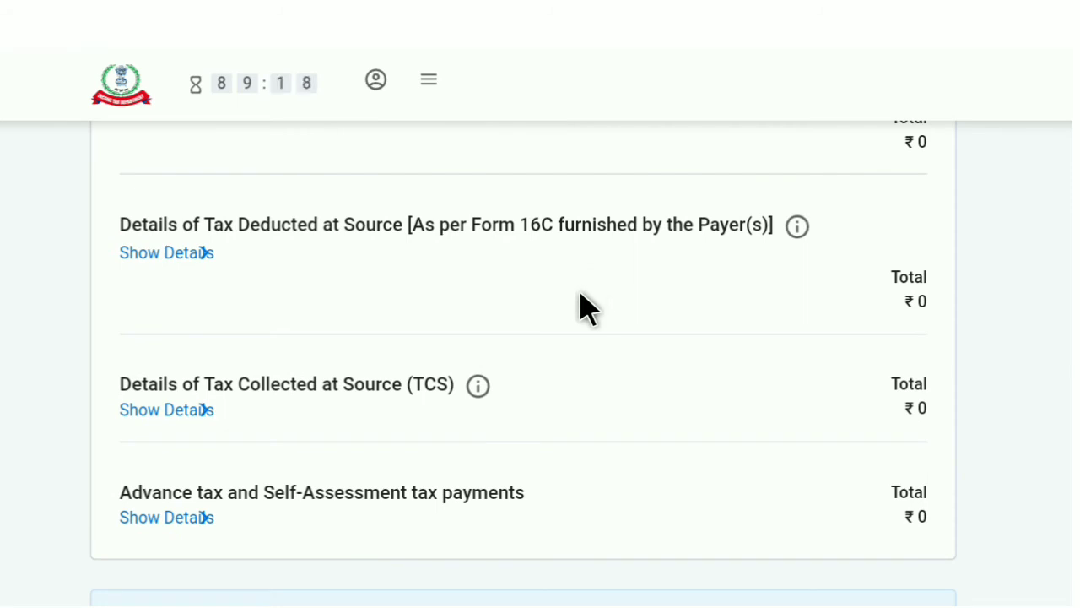
pyautogui.scroll(-3, 579, 306)
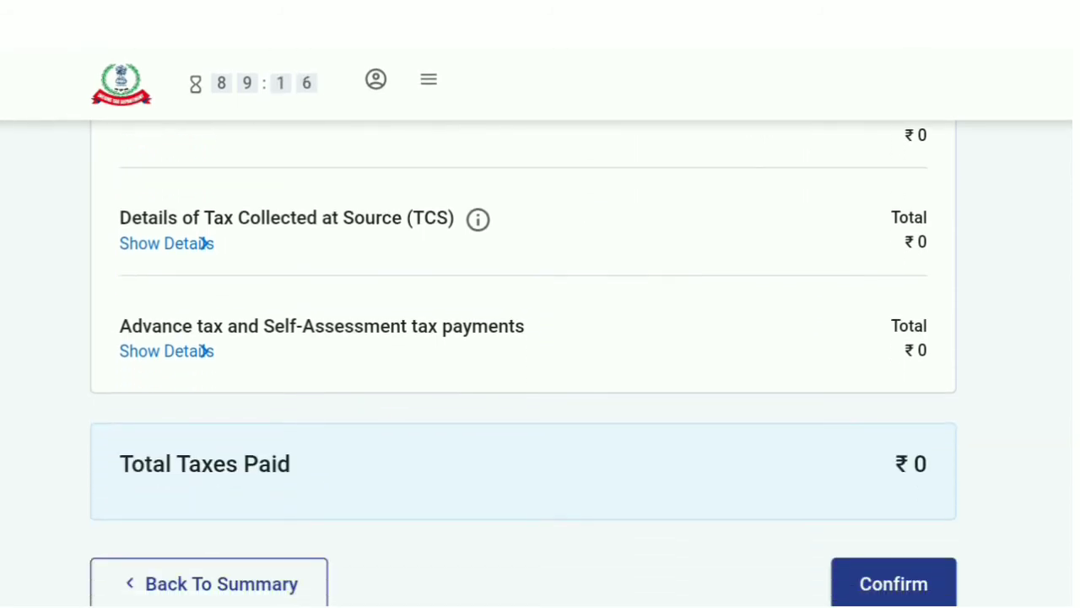
pyautogui.scroll(-3, 524, 338)
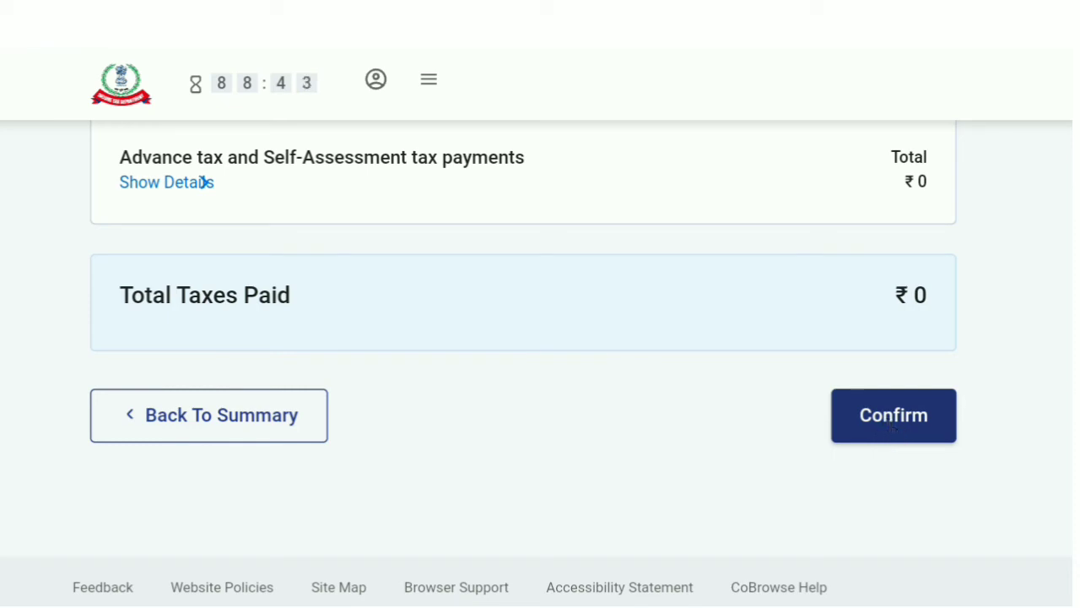
pyautogui.click(892, 430)
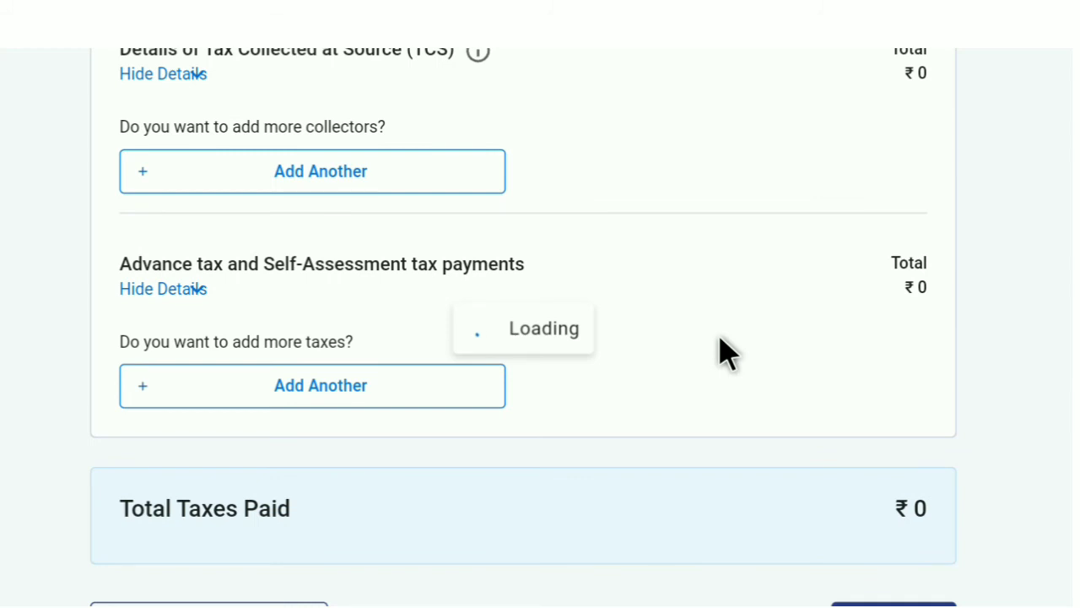
# - Open the Total Tax Liability section from the return summary
pyautogui.scroll(-6, 724, 350)
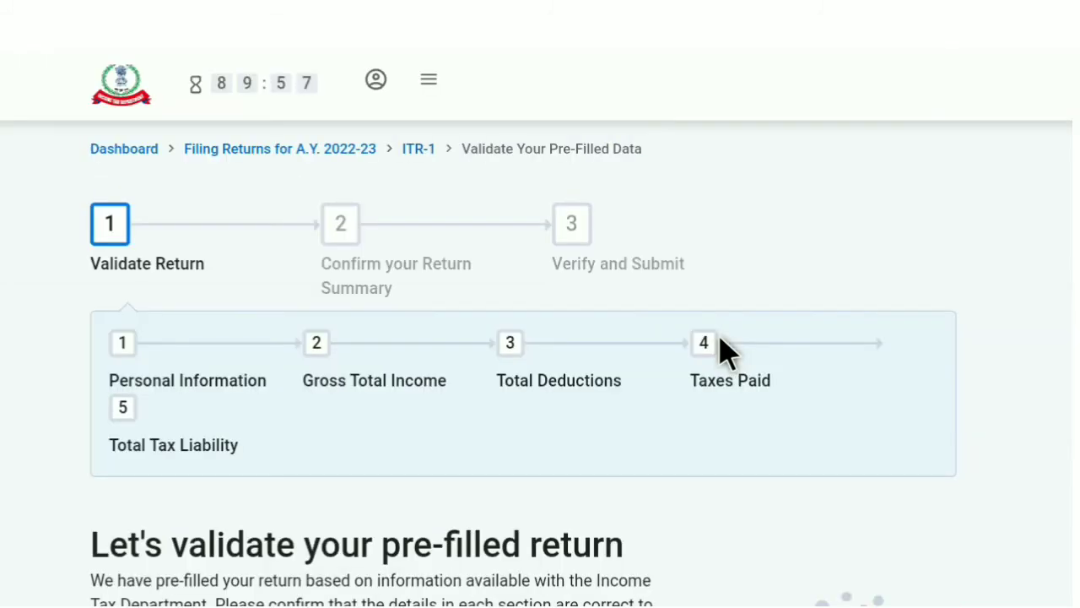
pyautogui.scroll(-3, 724, 350)
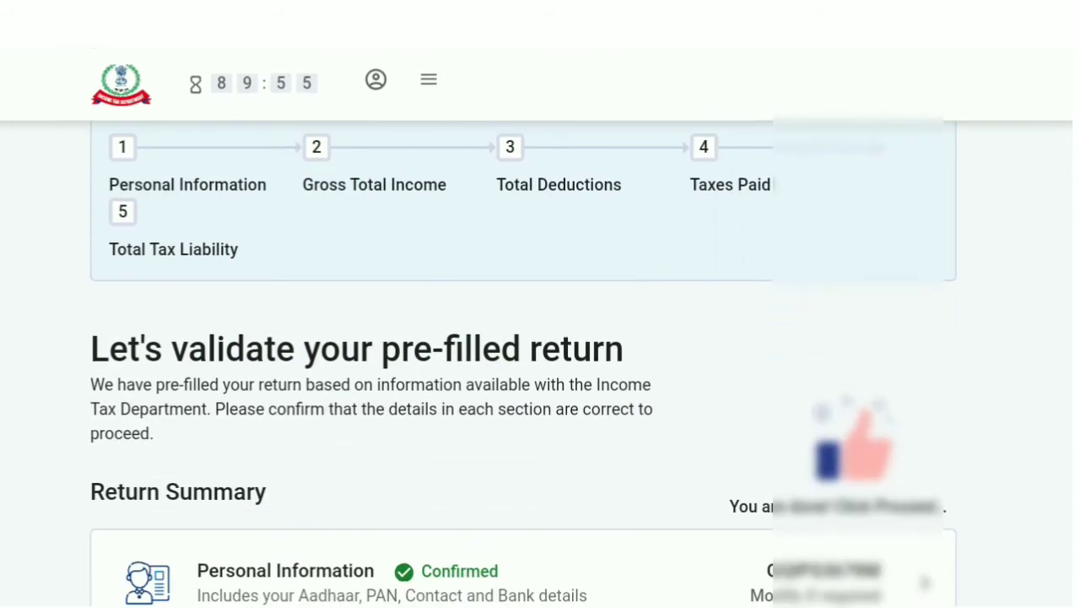
pyautogui.scroll(-3, 523, 350)
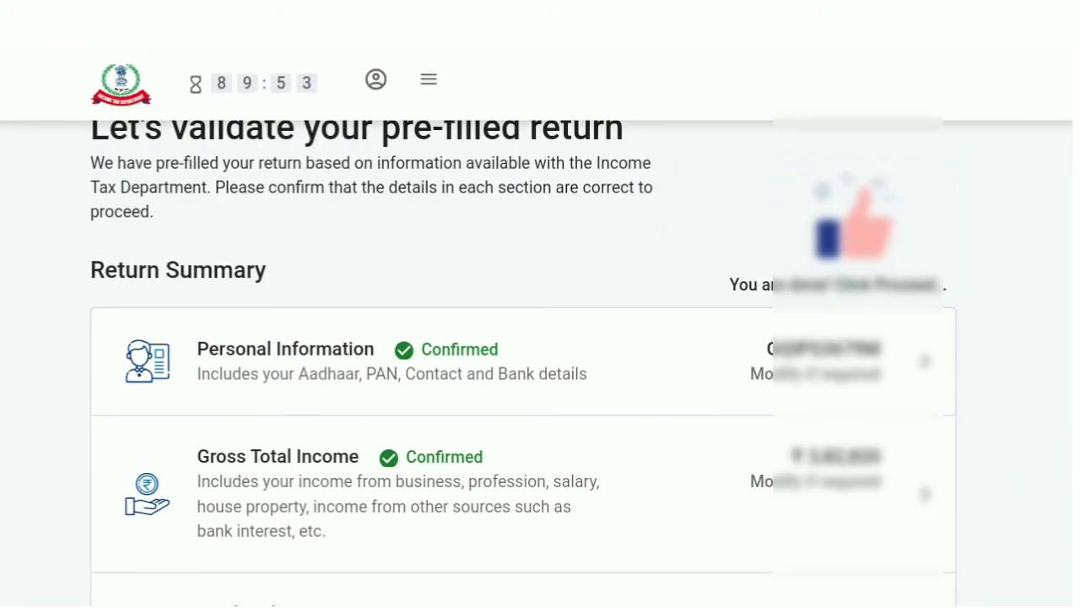
pyautogui.scroll(-3, 523, 363)
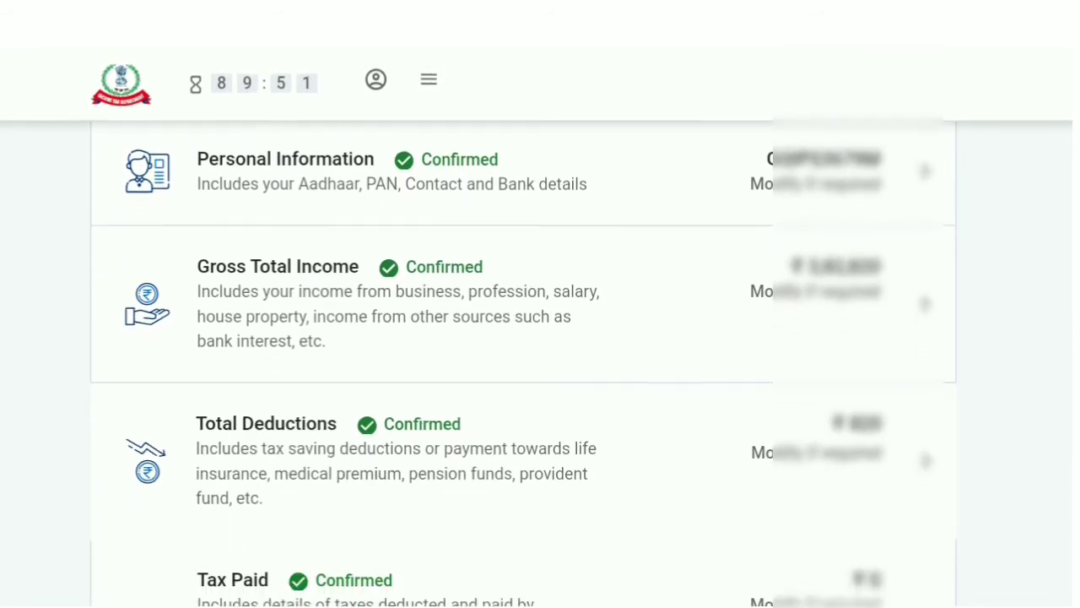
pyautogui.scroll(-3, 524, 363)
pyautogui.scroll(-4, 523, 363)
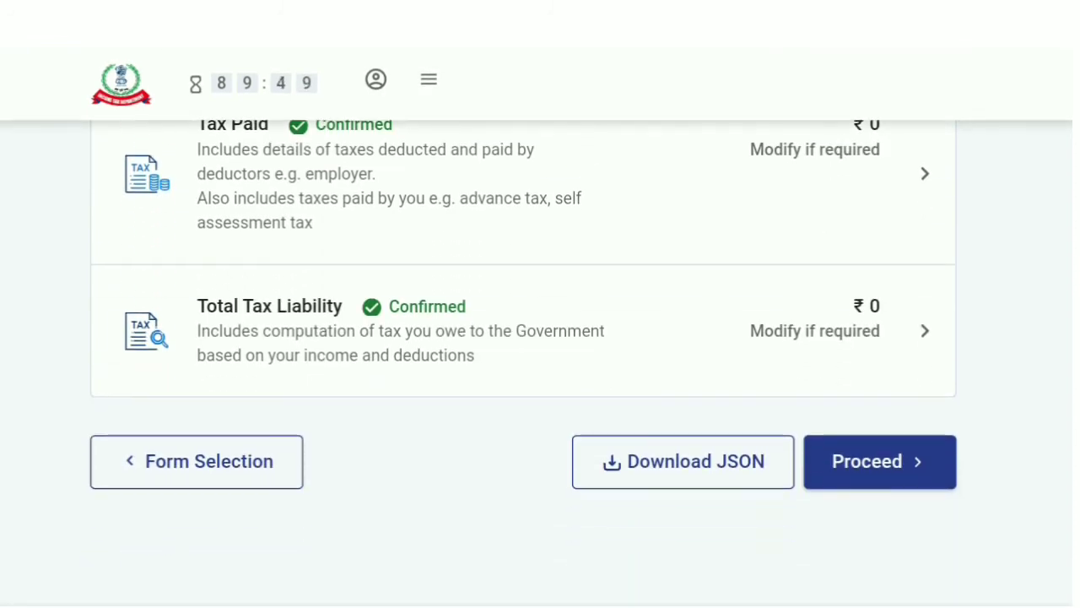
pyautogui.scroll(1, 647, 295)
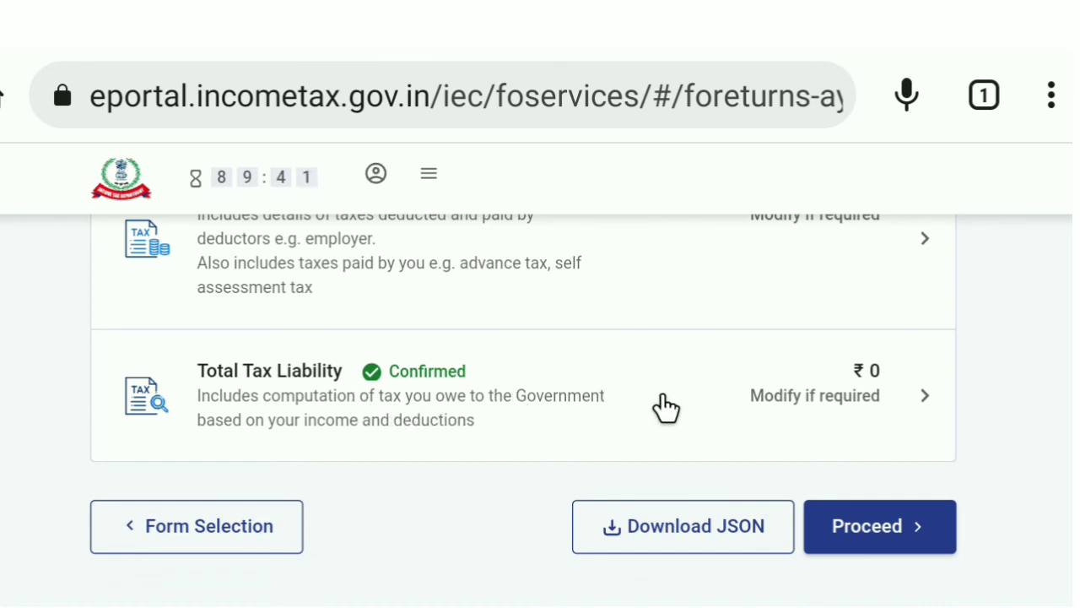
pyautogui.click(666, 410)
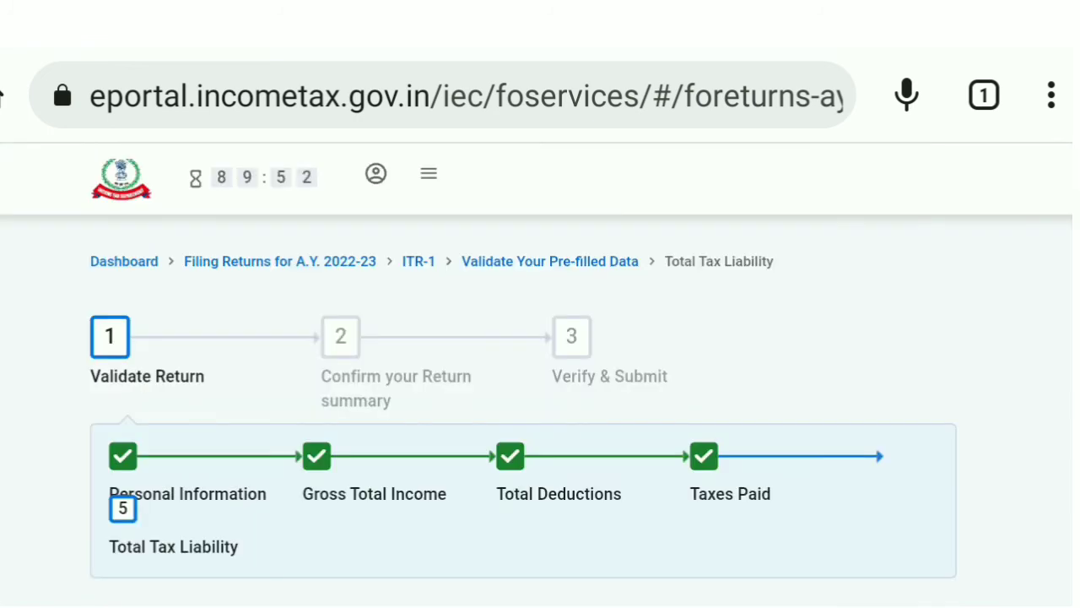
# - Check the computation of income, the tax with its 87A rebate, and the interest and fees, and confirm the tax liability details
pyautogui.scroll(-5, 523, 363)
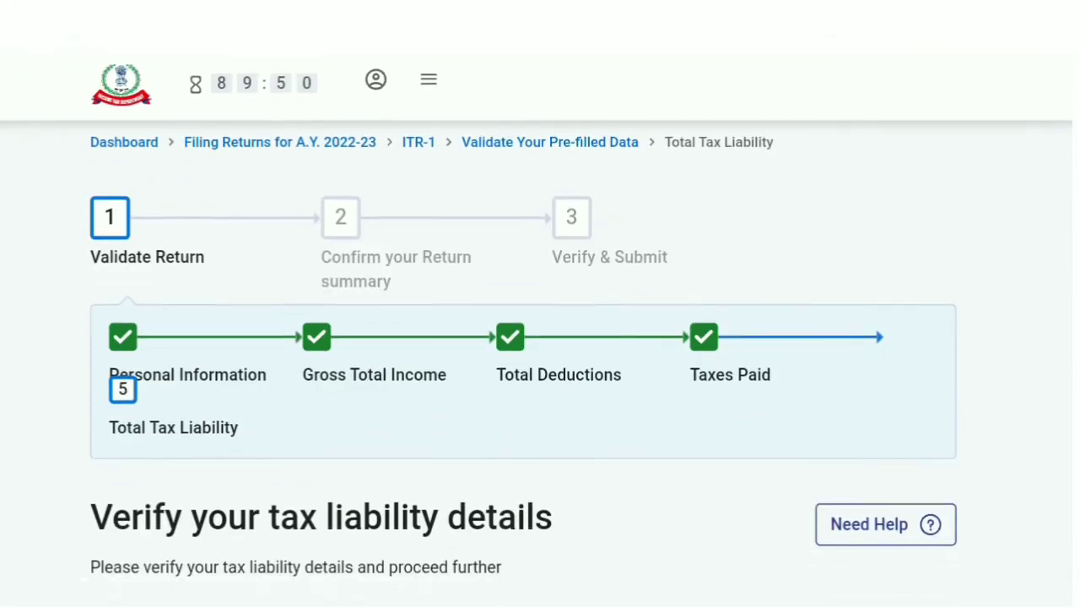
pyautogui.scroll(-3, 523, 363)
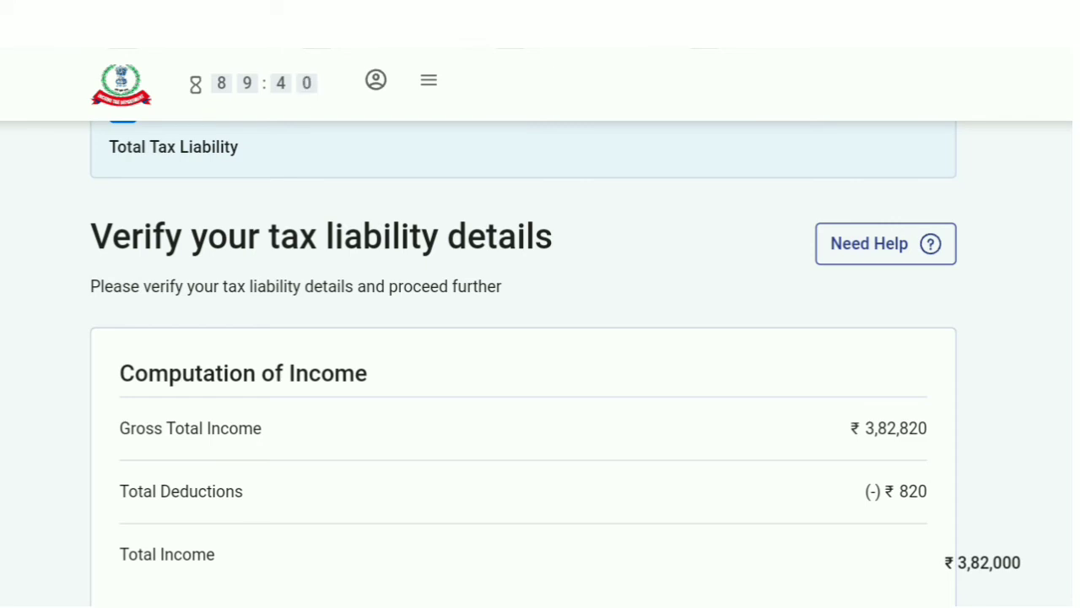
pyautogui.scroll(-2, 523, 363)
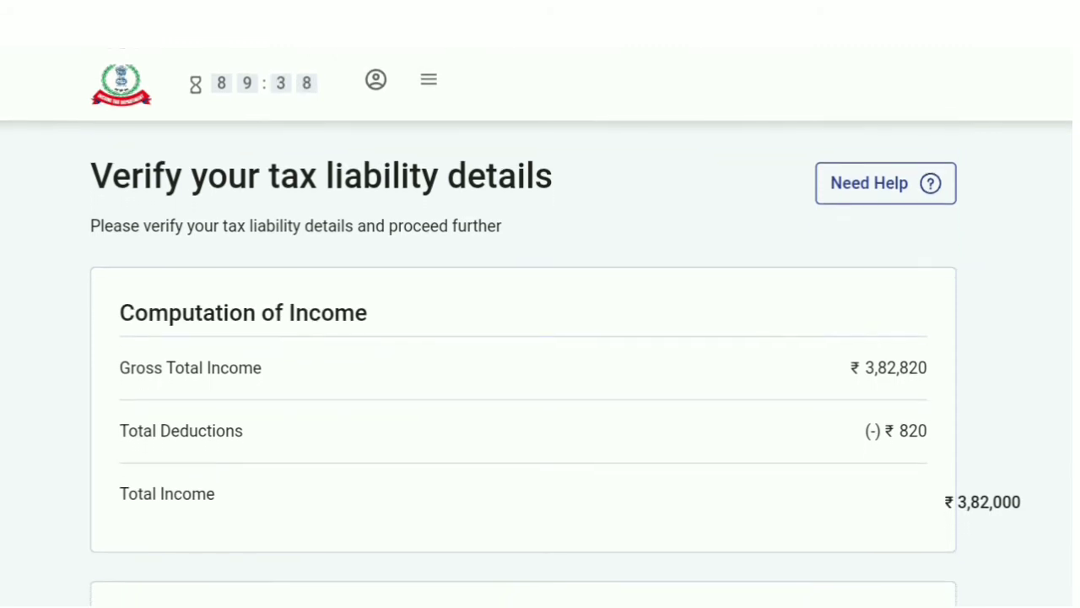
pyautogui.scroll(-2, 523, 363)
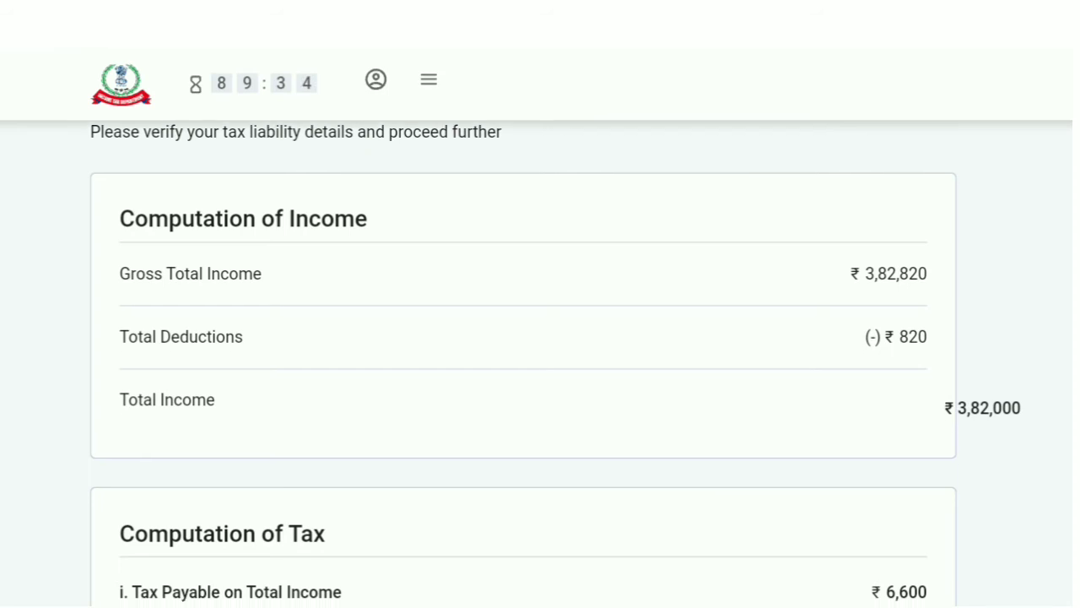
pyautogui.scroll(-1, 523, 363)
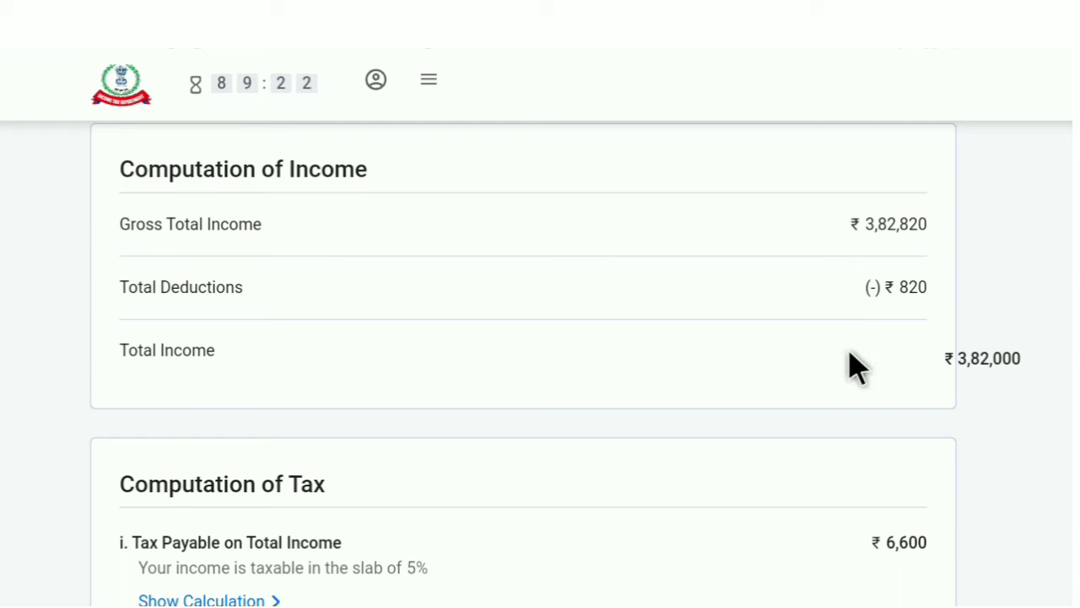
pyautogui.scroll(-2, 852, 365)
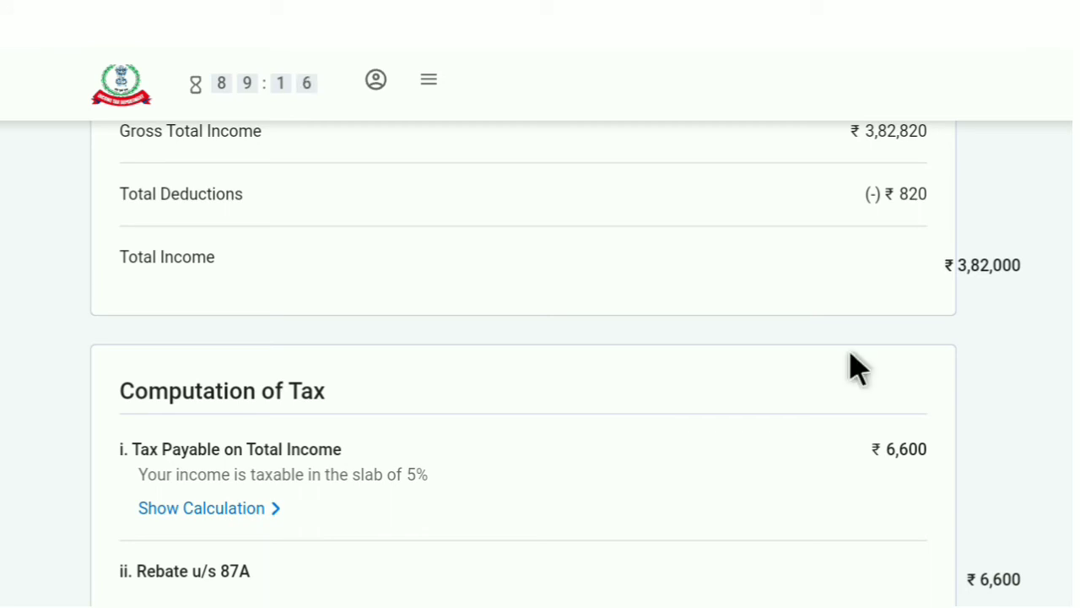
pyautogui.scroll(-2, 853, 365)
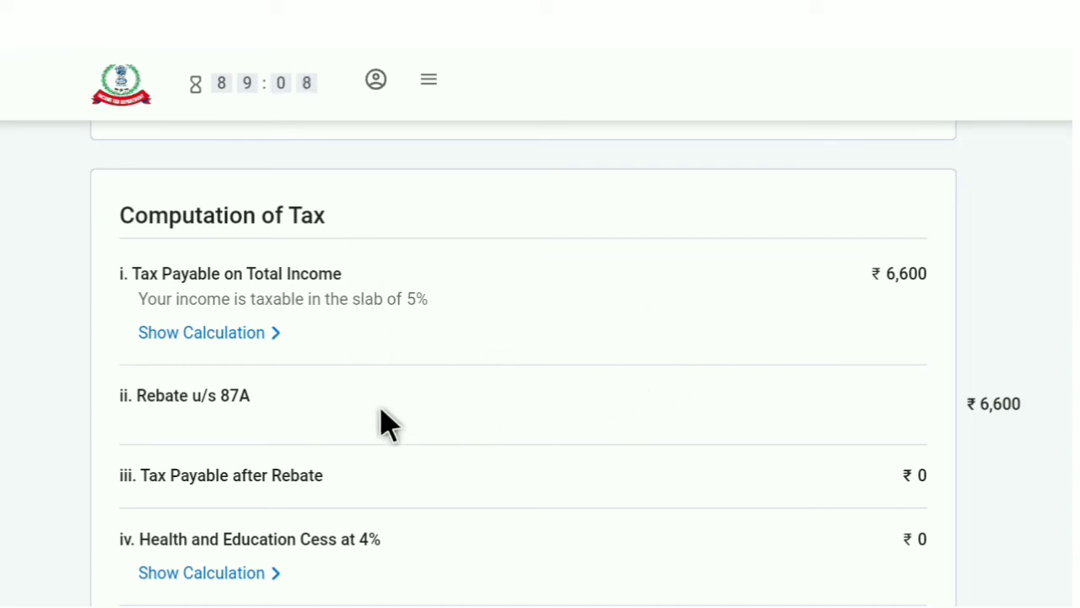
pyautogui.scroll(-2, 386, 422)
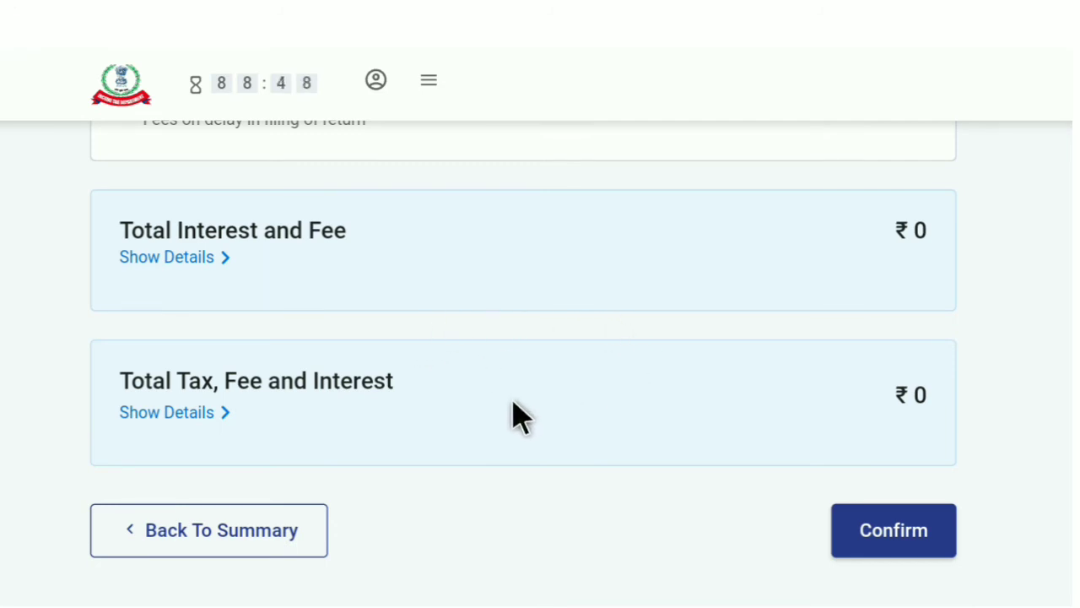
pyautogui.scroll(-2, 518, 414)
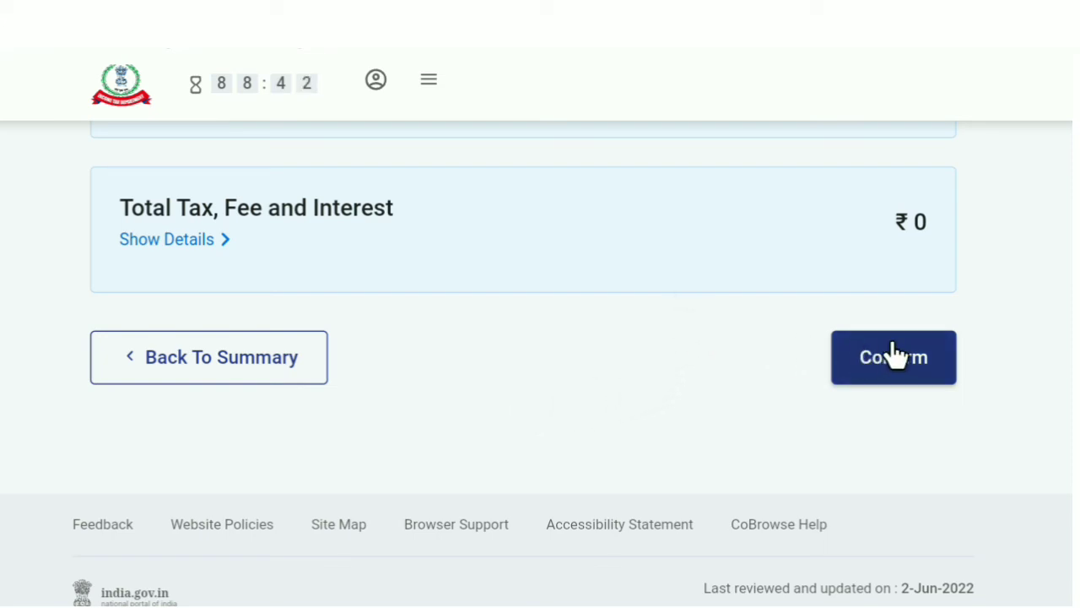
pyautogui.click(903, 371)
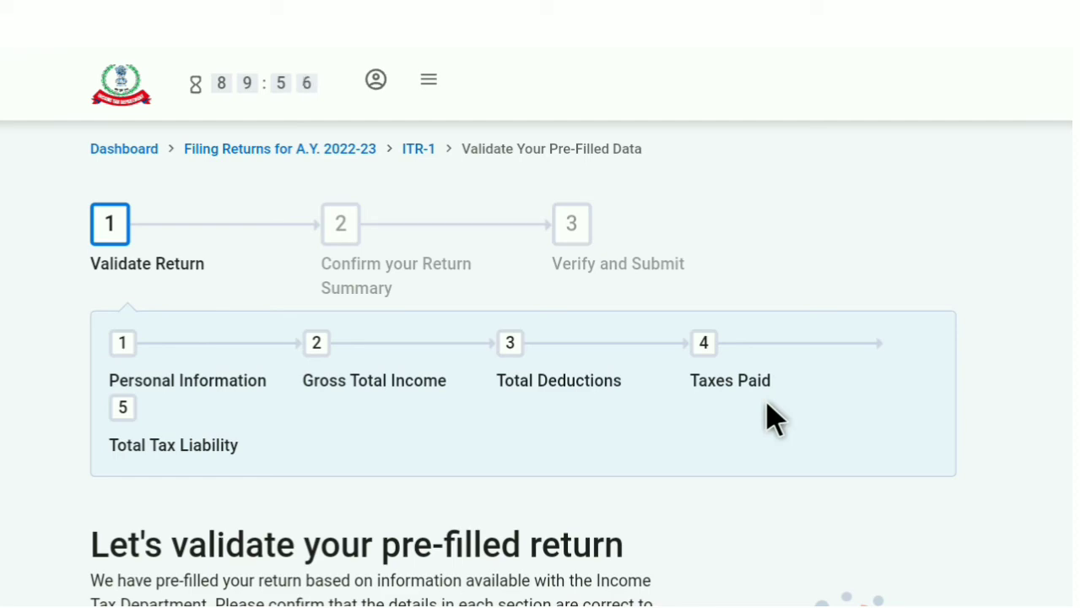
# - Check the status of all five sections in the return summary and proceed to the tax summary
pyautogui.scroll(-5, 774, 417)
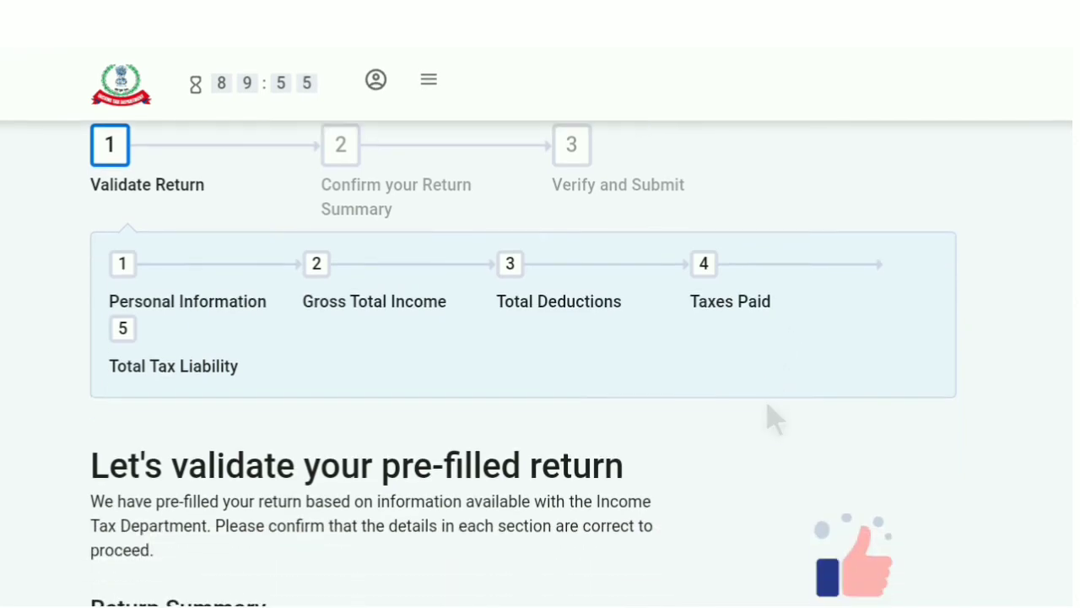
pyautogui.scroll(-4, 524, 362)
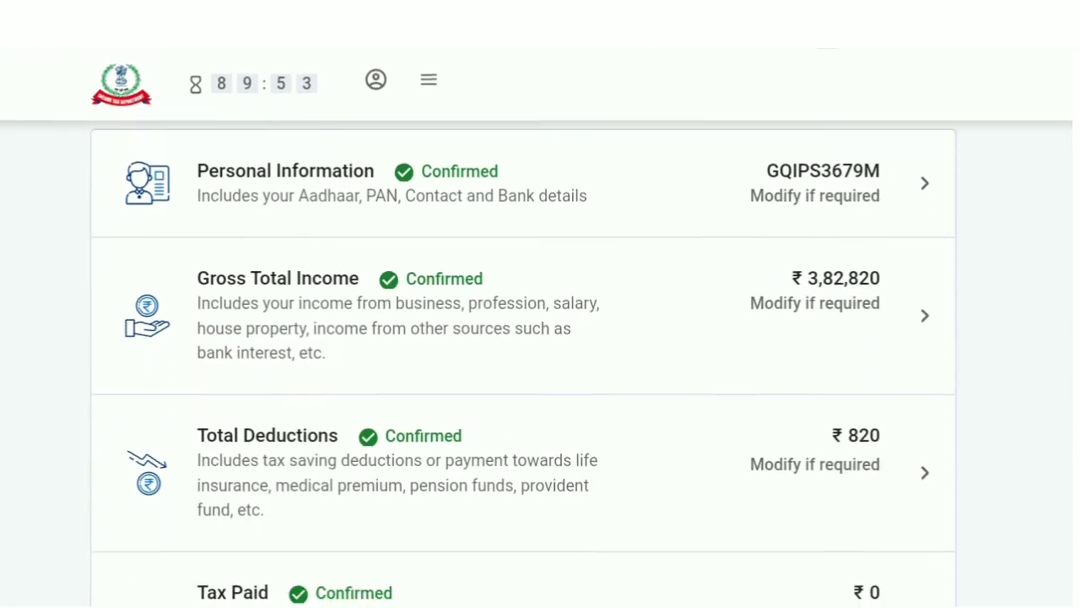
pyautogui.scroll(-3, 523, 363)
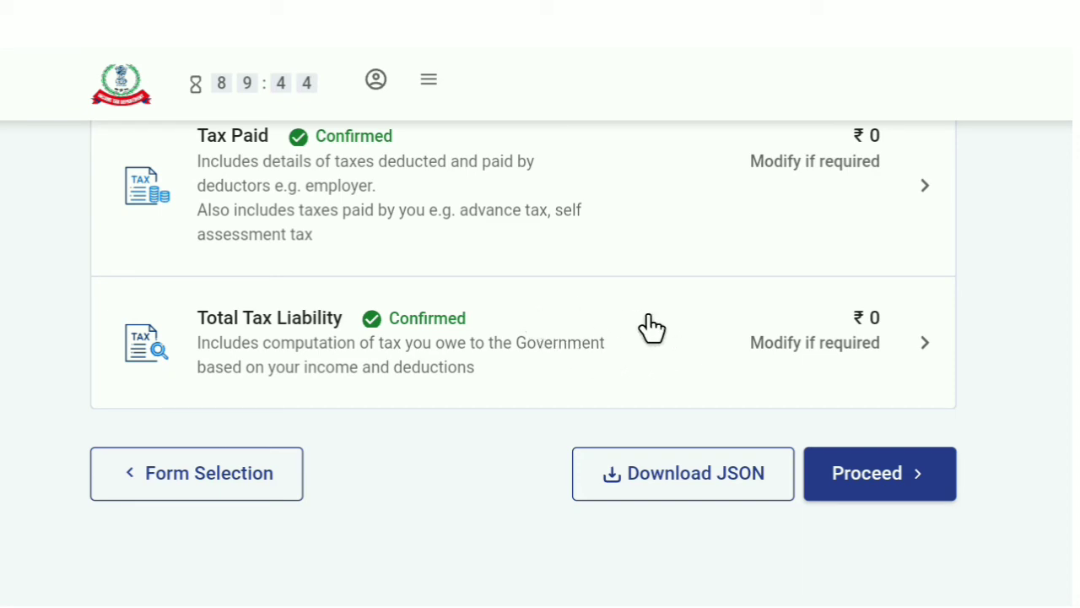
pyautogui.scroll(2, 638, 365)
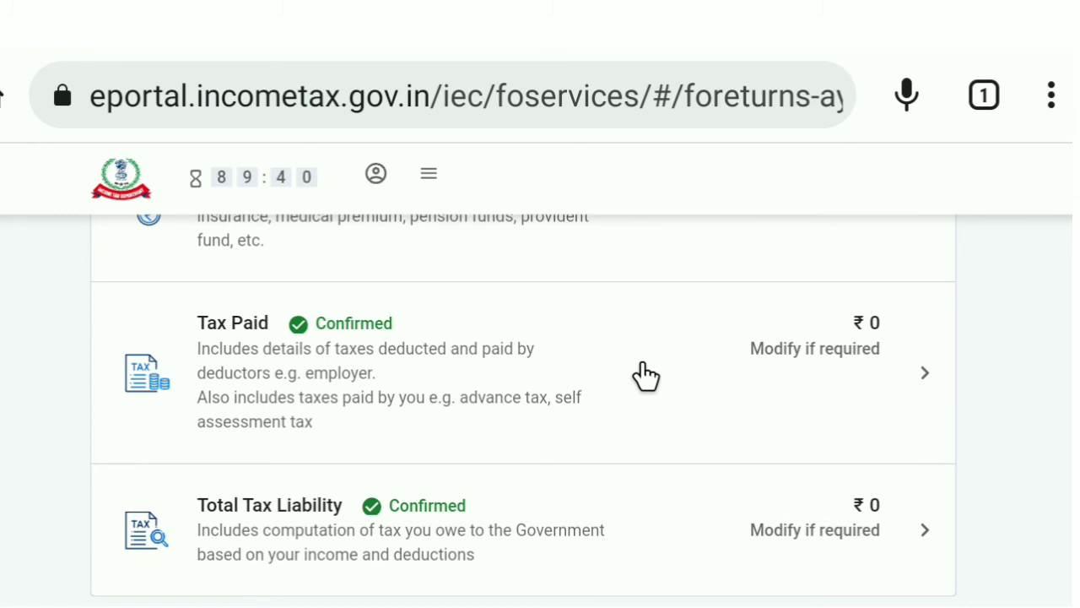
pyautogui.scroll(-1, 640, 380)
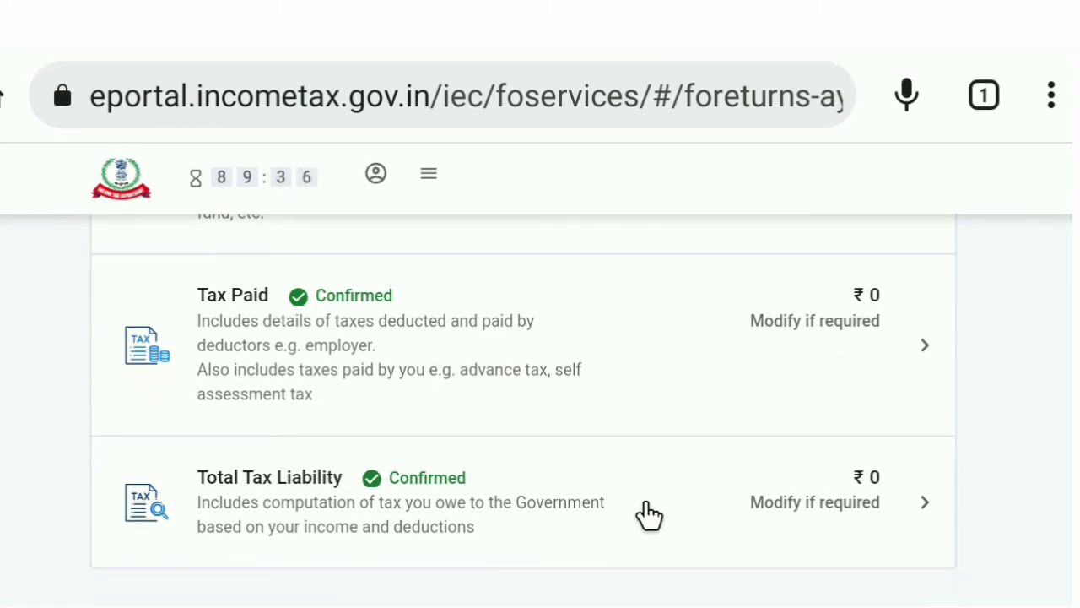
pyautogui.scroll(-2, 648, 515)
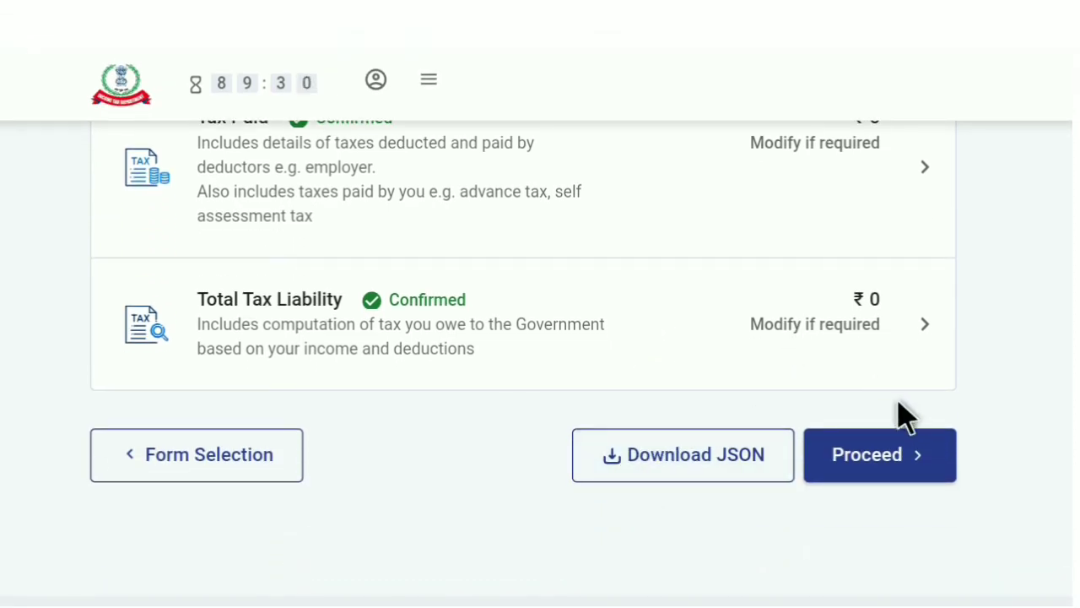
pyautogui.click(896, 473)
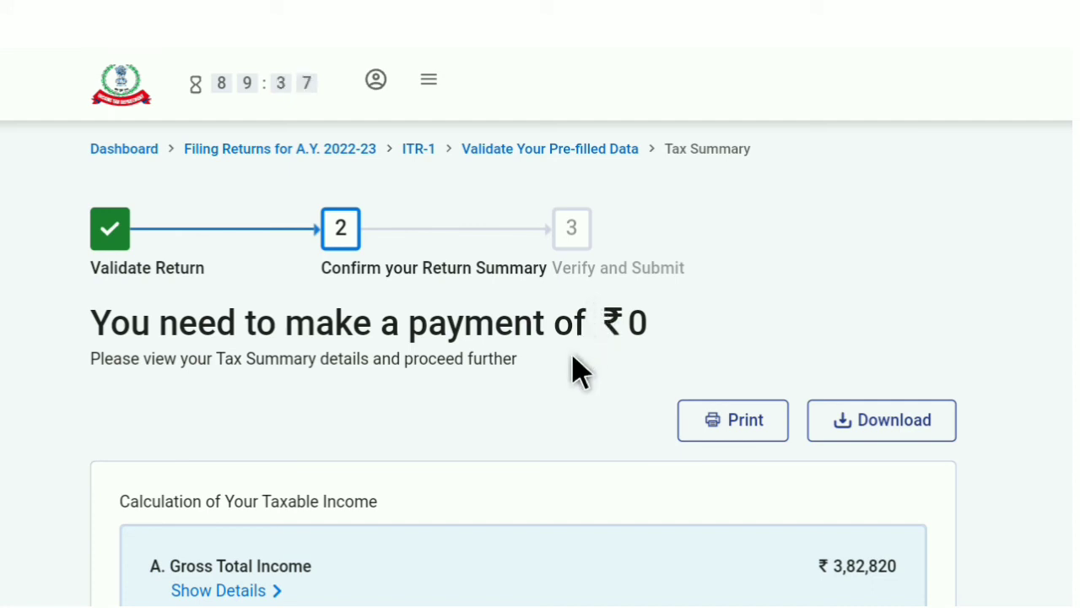
# - Review the taxable income, tax payable and amount payable in the tax summary, and open the return preview
pyautogui.scroll(-1, 609, 371)
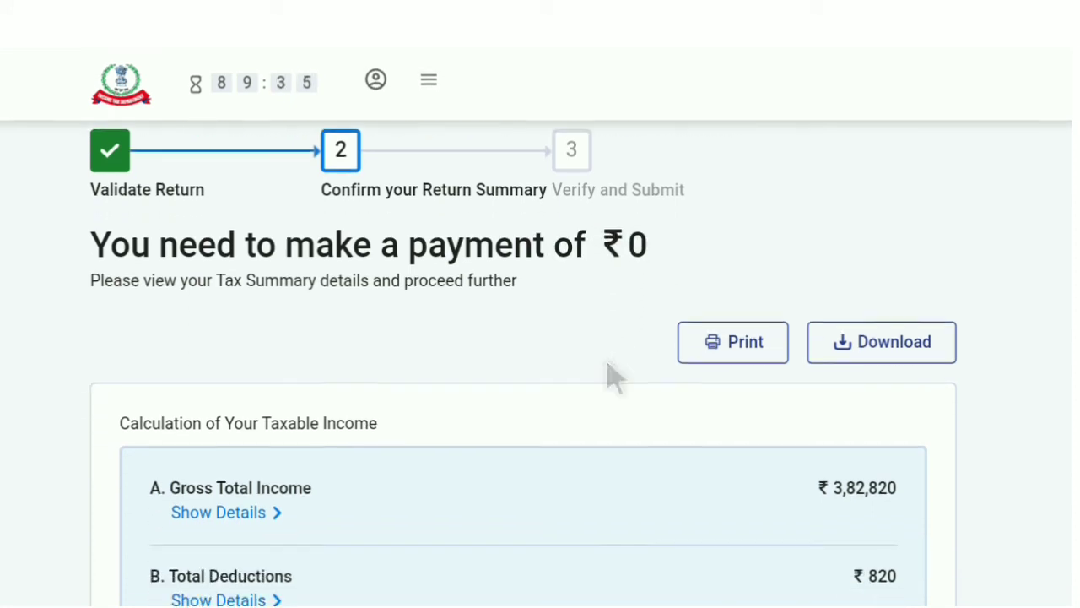
pyautogui.scroll(-5, 613, 375)
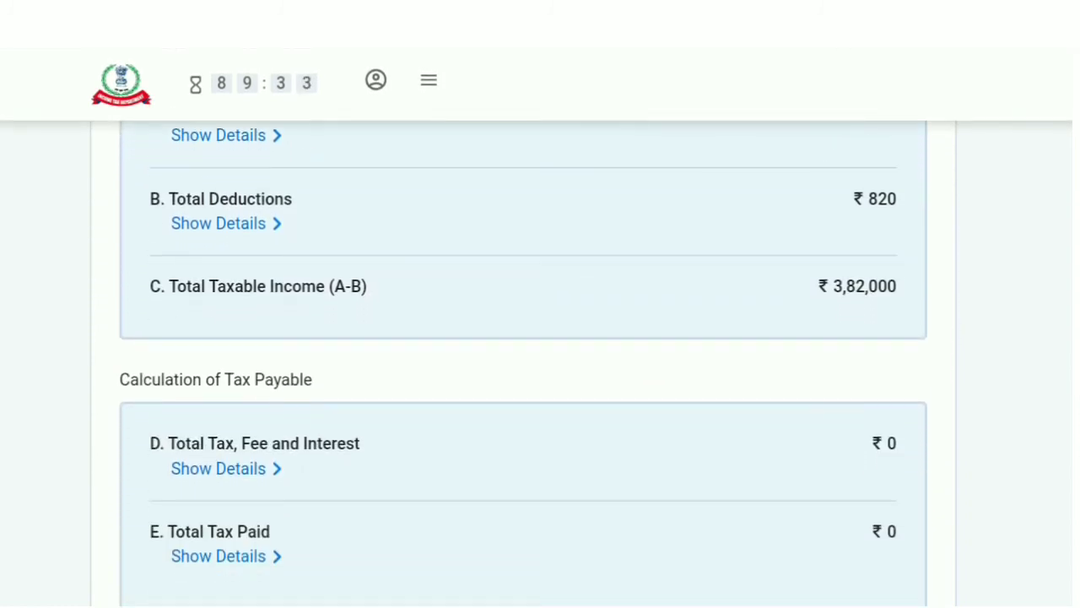
pyautogui.scroll(-5, 523, 371)
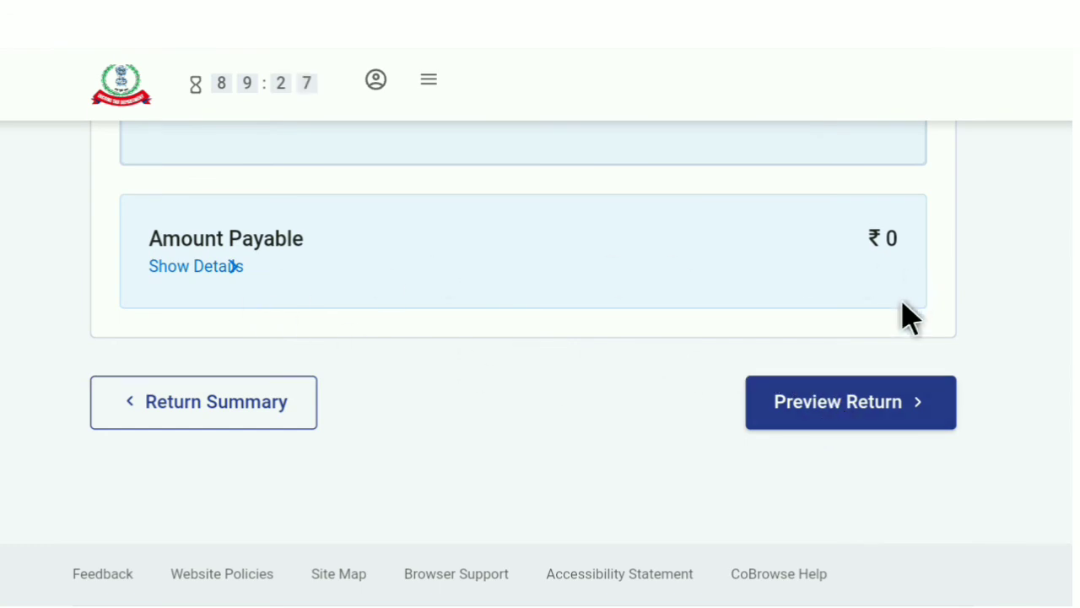
pyautogui.click(860, 416)
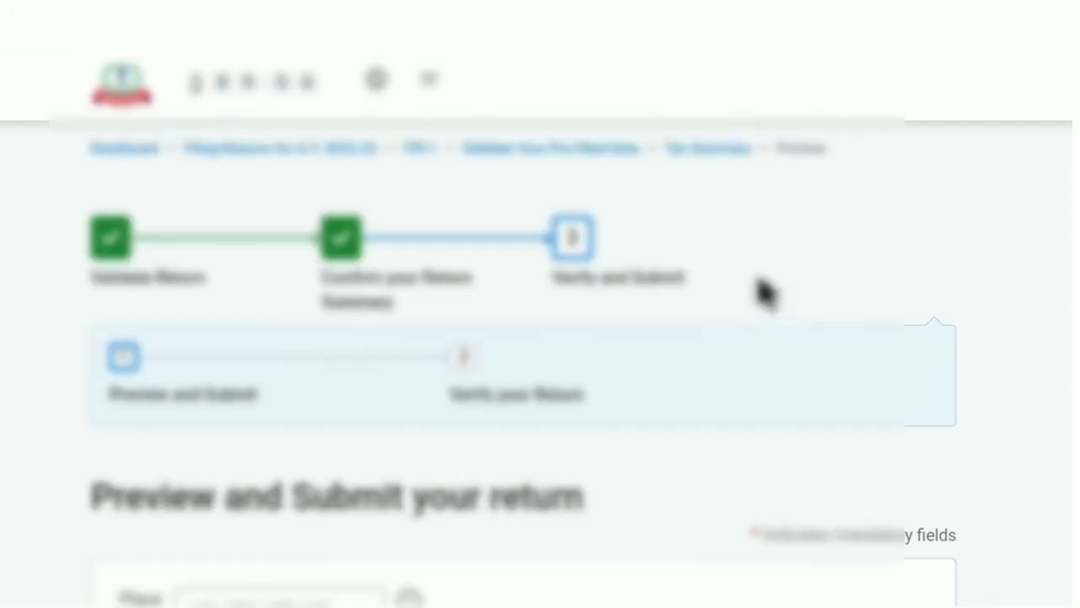
# - Review the place, declaration, filing capacity and PAN fields on the Preview and Submit page
pyautogui.scroll(-3, 767, 293)
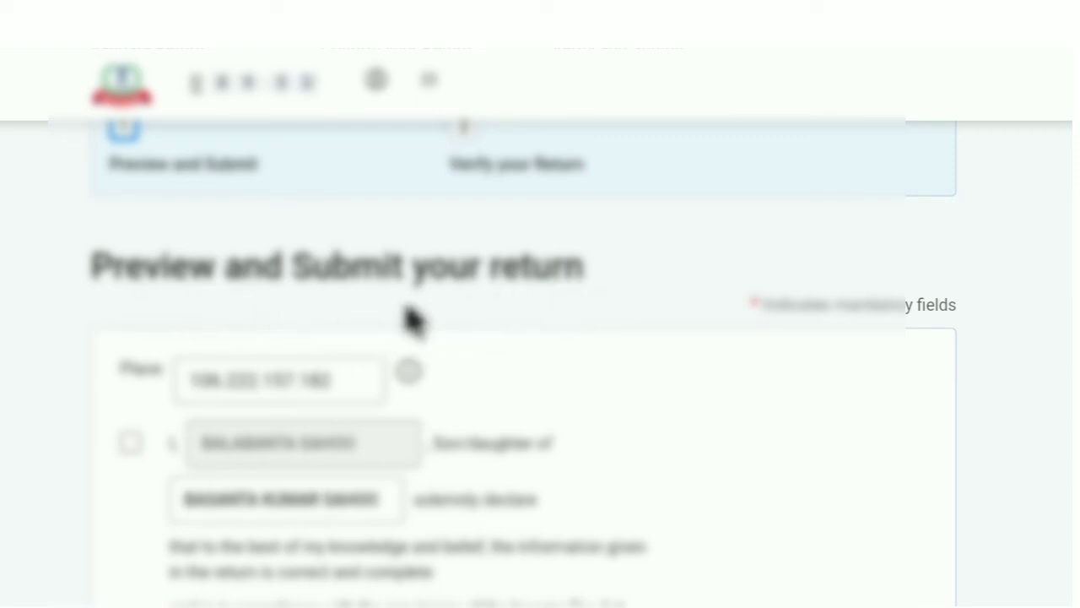
pyautogui.scroll(-4, 494, 410)
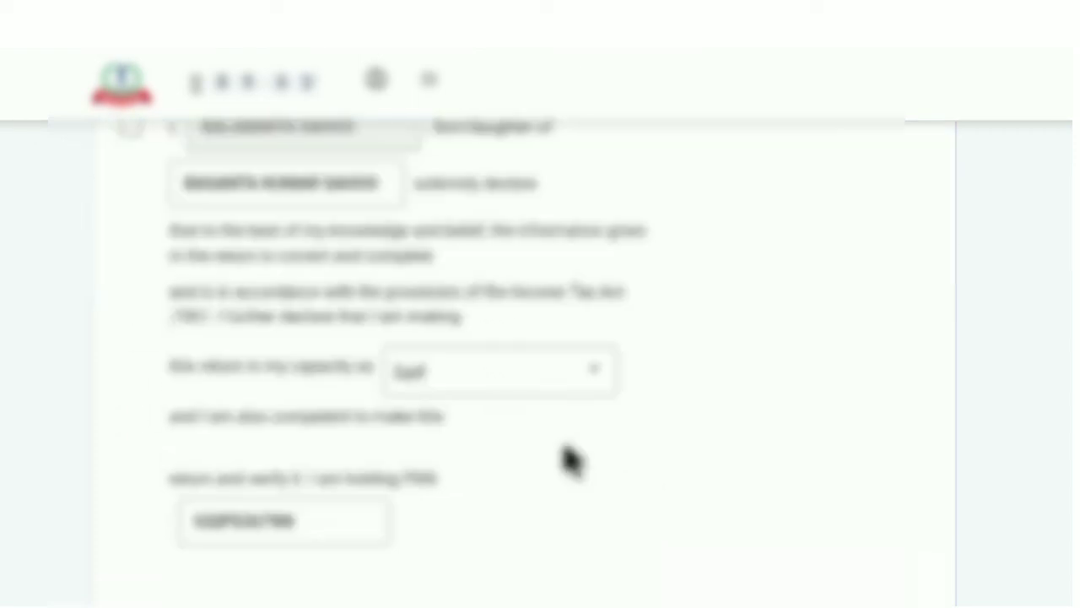